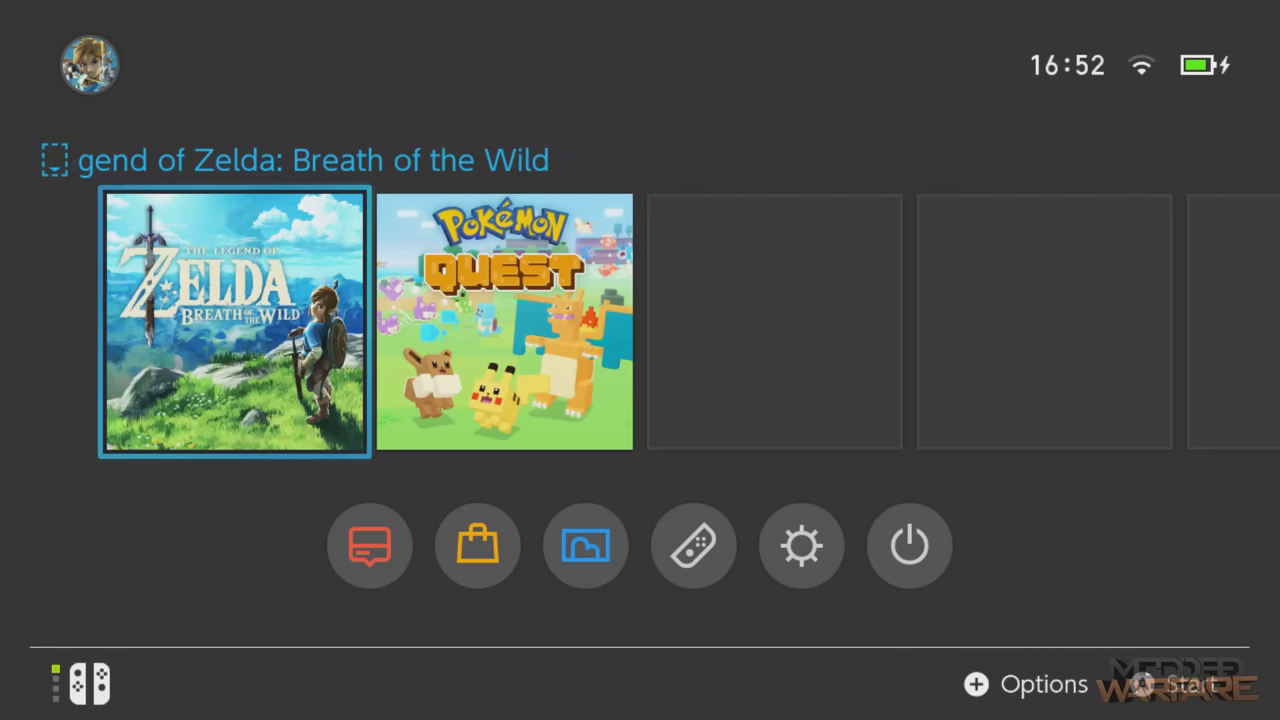
Step: Move the HOME Menu focus from Zelda to Pokémon Quest
key(Right)
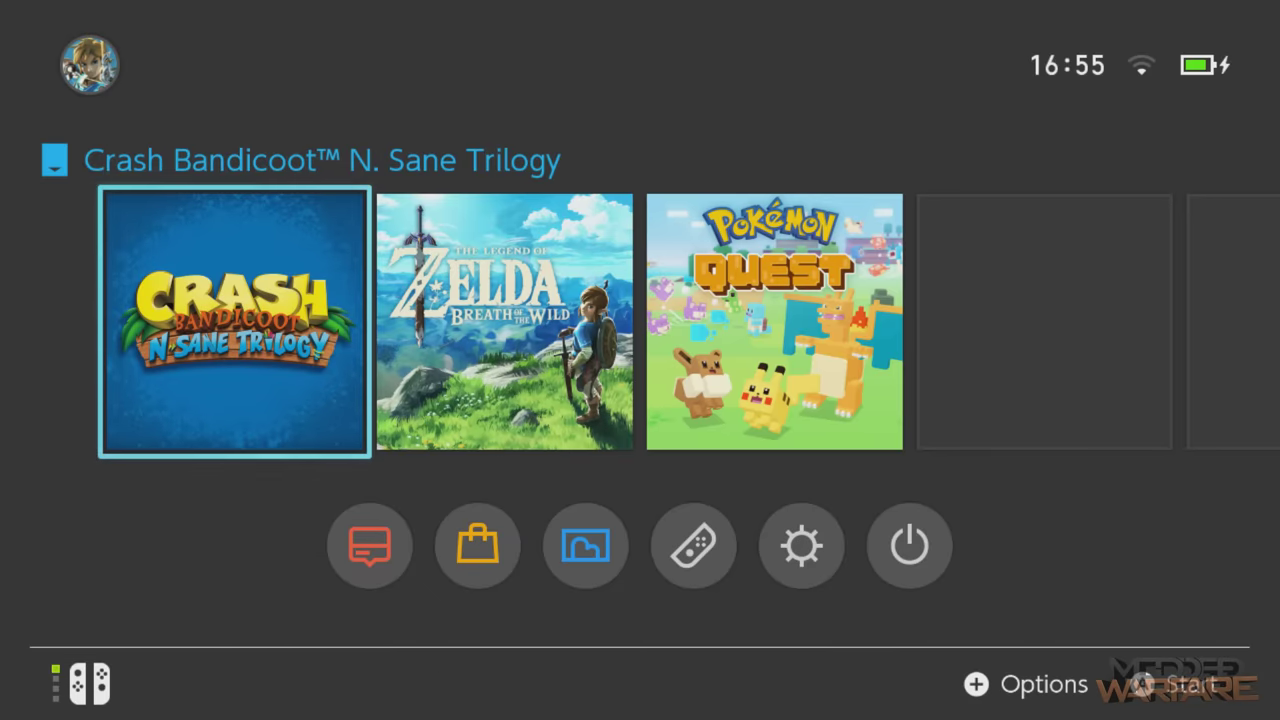
key(Right)
key(Left)
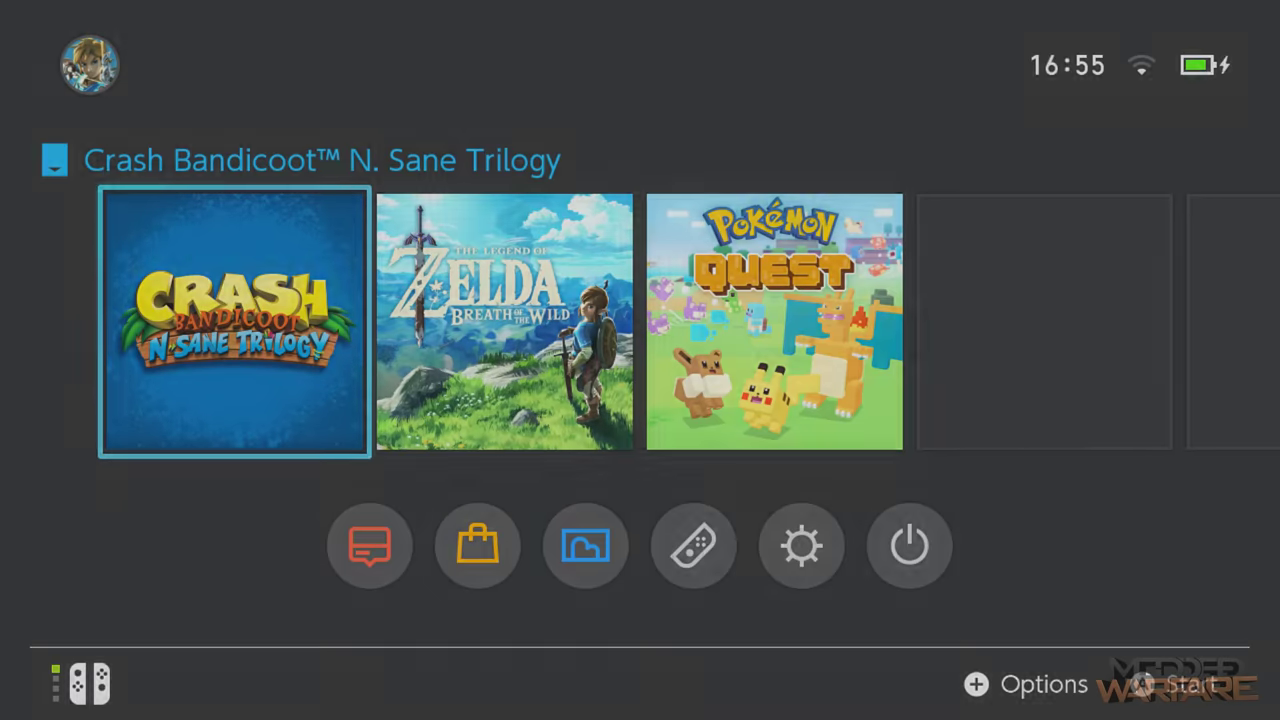
key(Return)
key(Return)
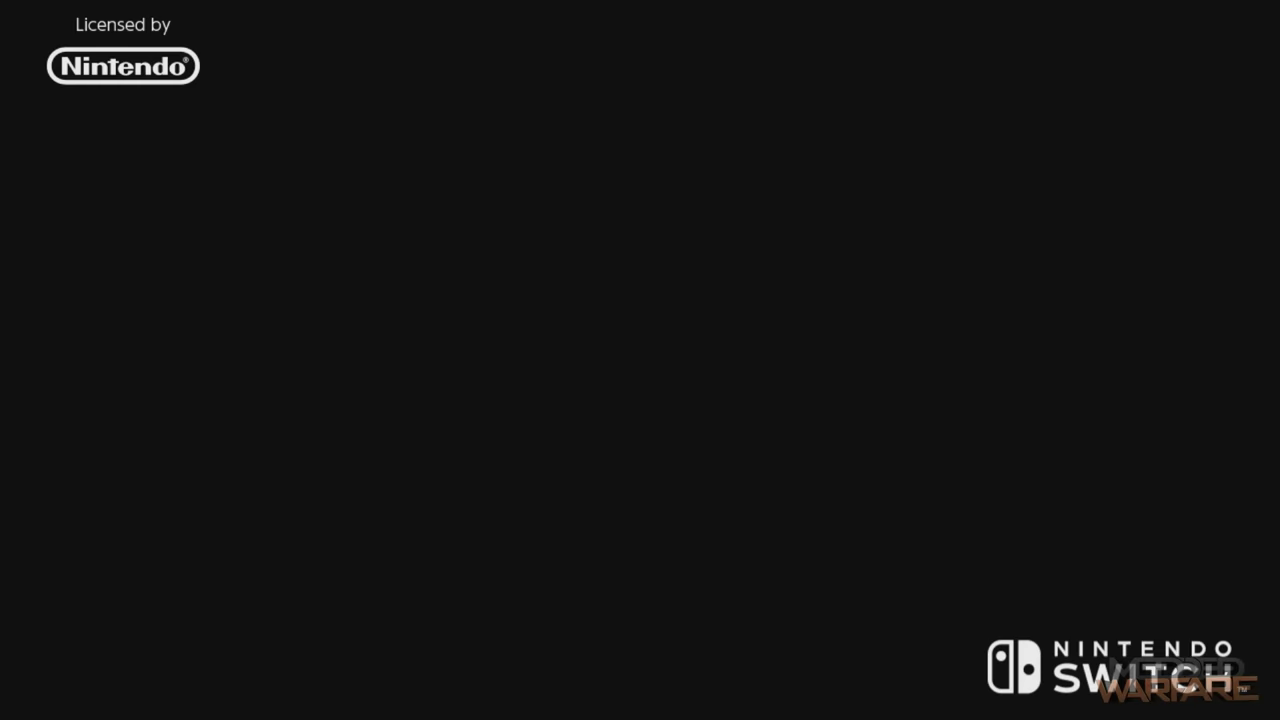
key(Home)
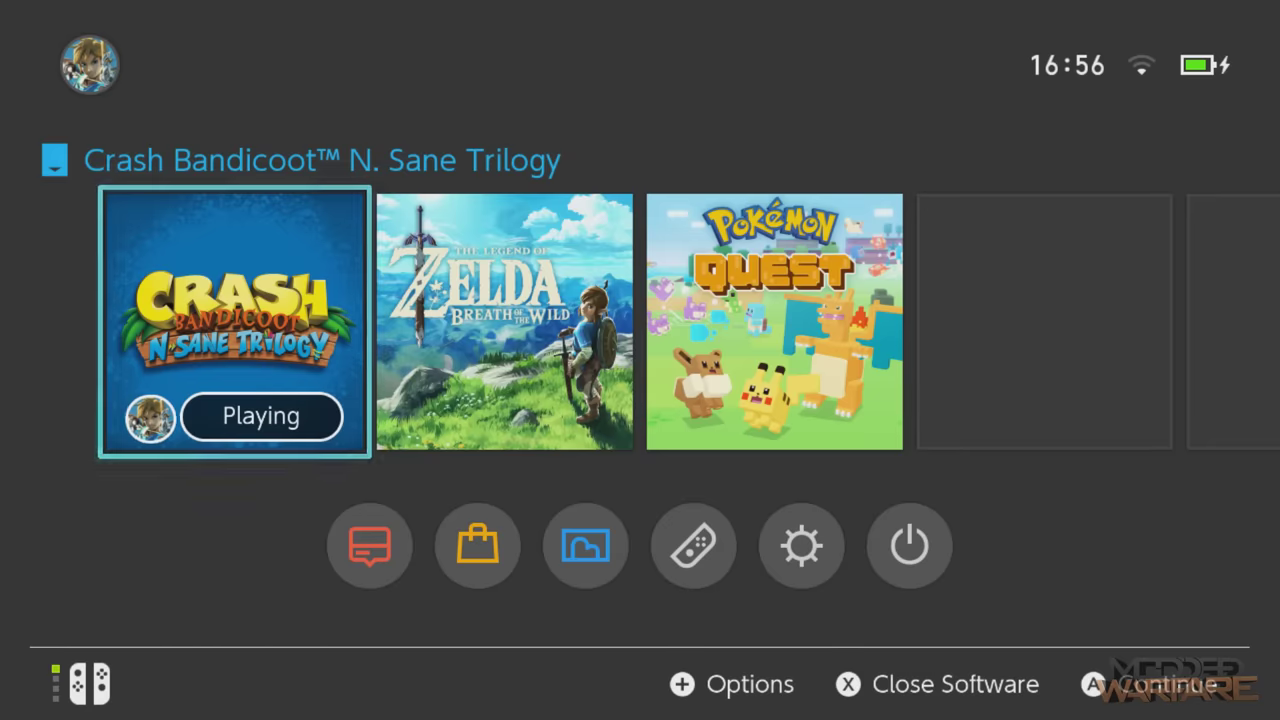
key(x)
key(a)
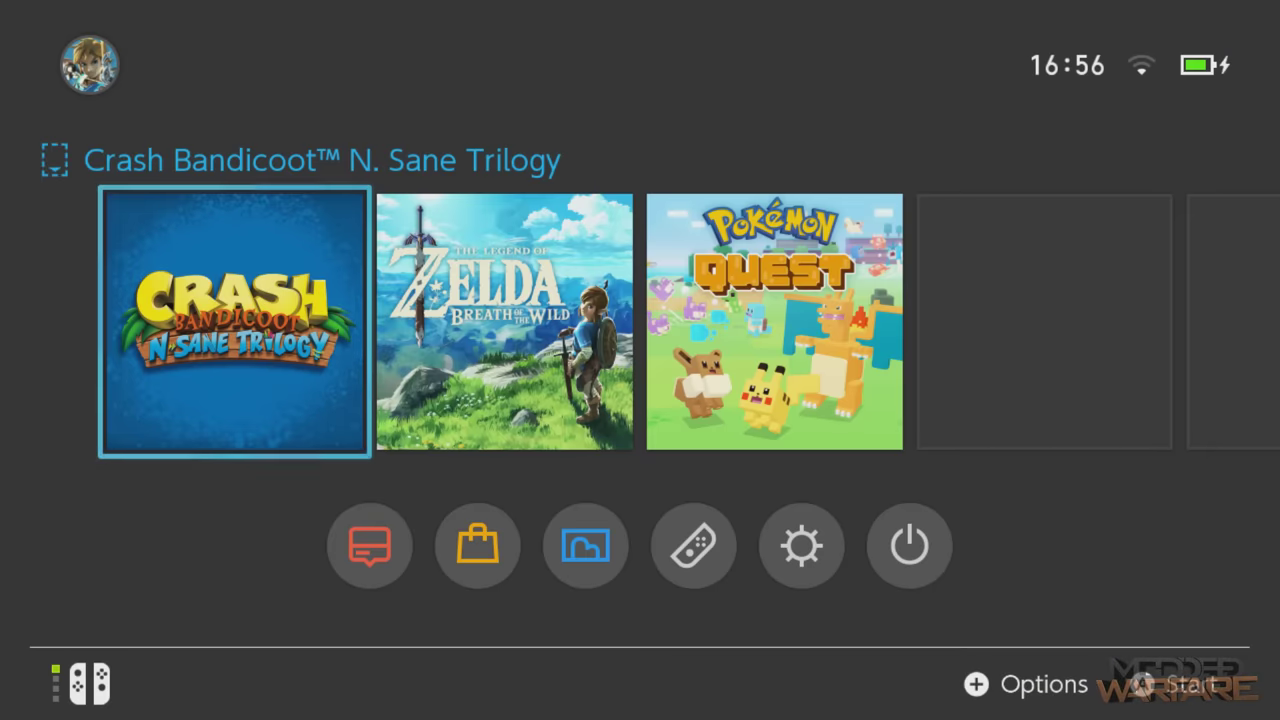
key(a)
key(a)
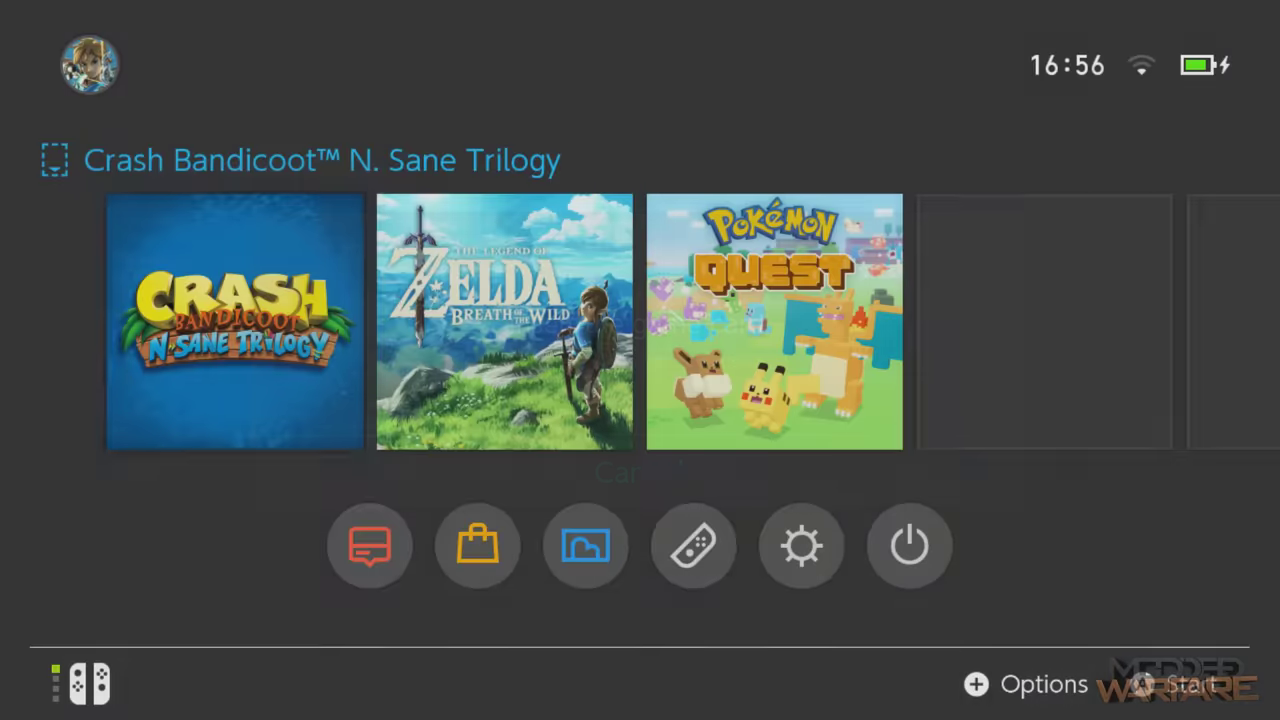
key(a)
key(a)
key(a)
key(a)
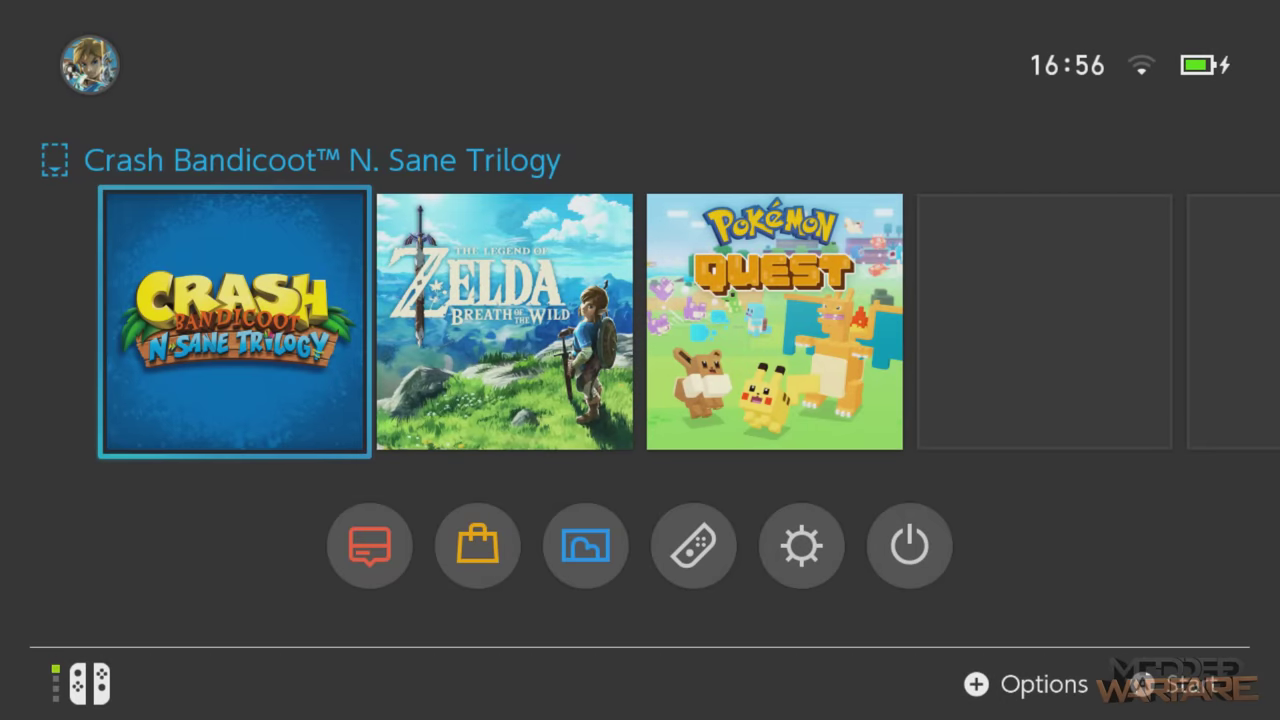
key(Right)
key(Left)
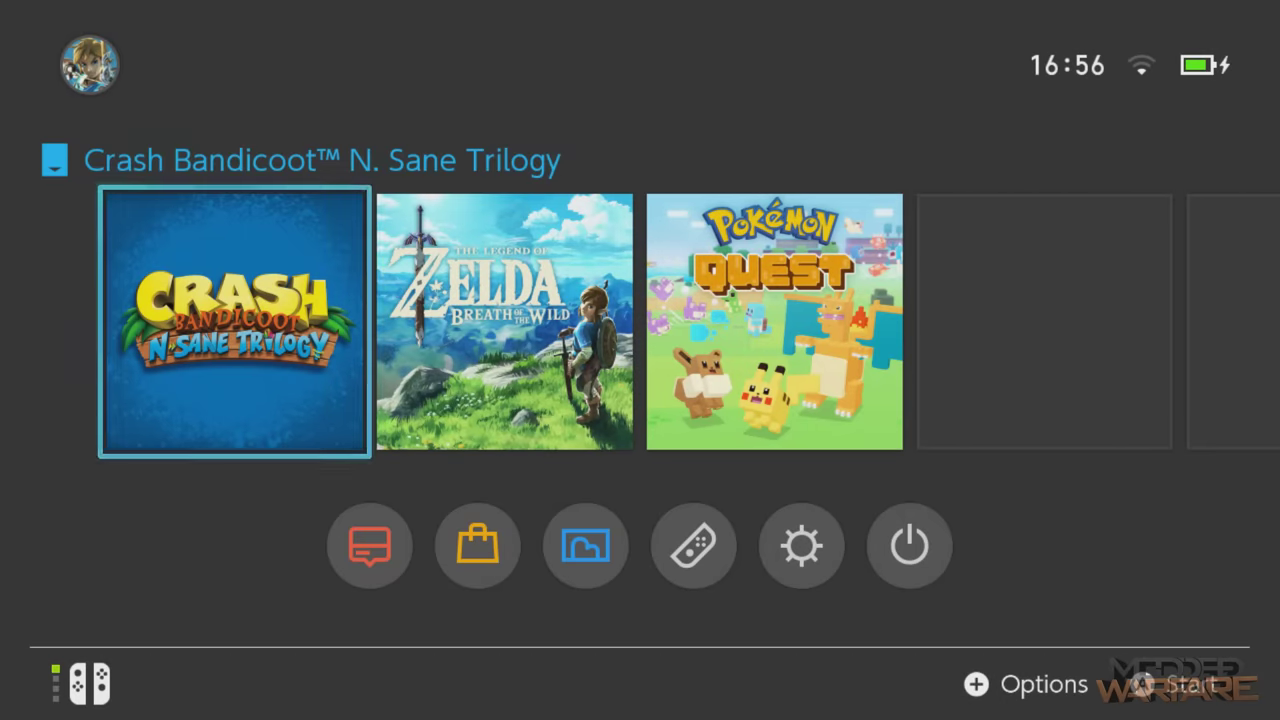
key(Right)
key(Left)
key(Right)
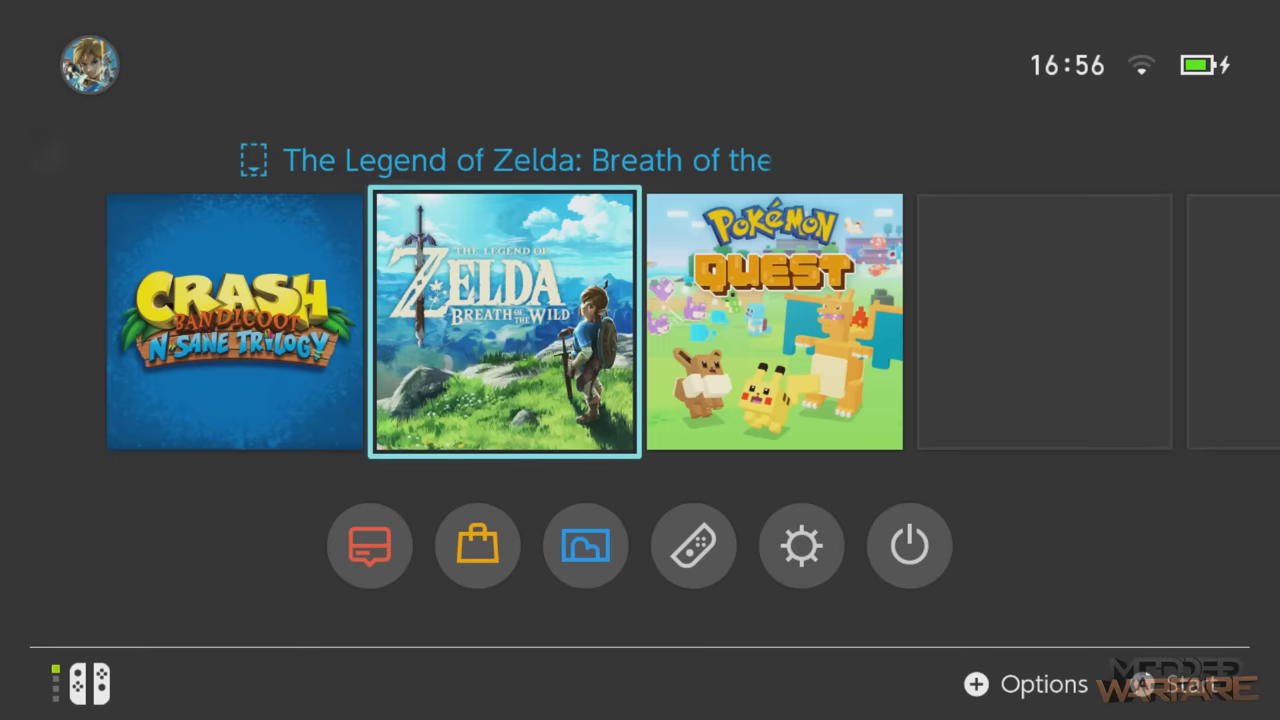
key(Left)
key(Right)
key(Left)
key(Right)
key(Left)
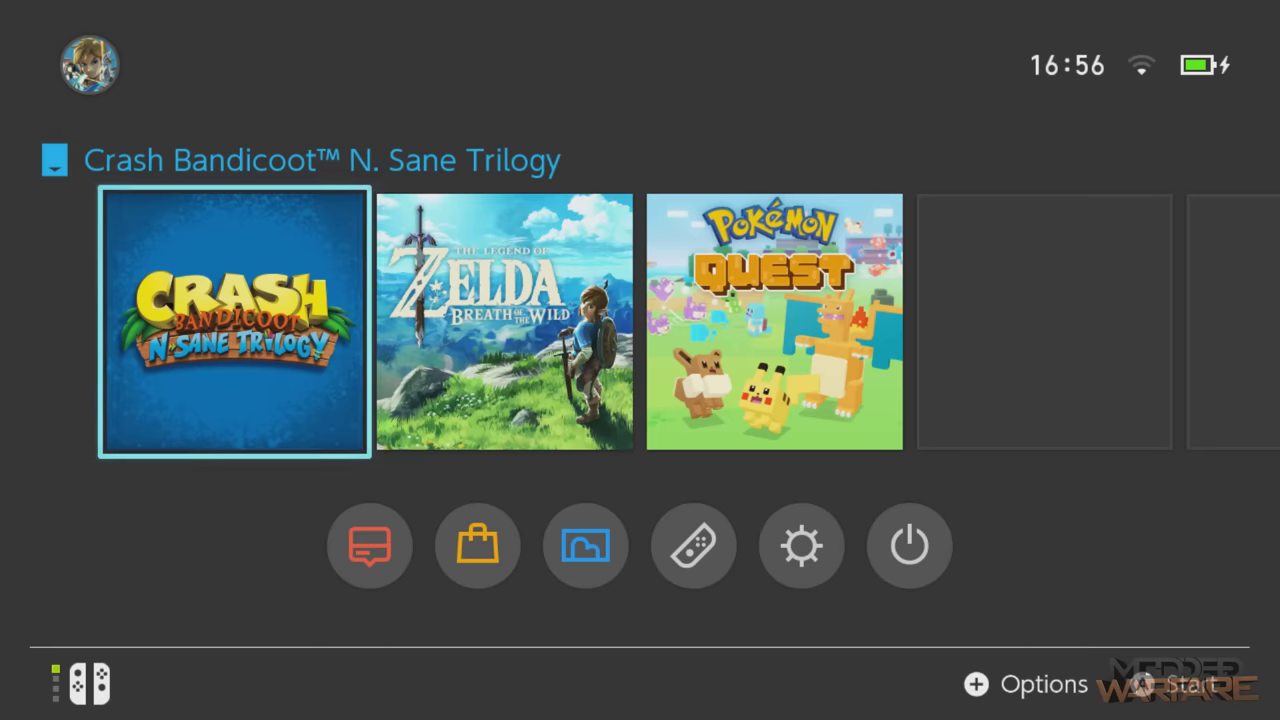
key(Right)
key(Down)
key(Right)
key(Left)
Step: Launch the hb App Store from the homebrew menu, reached through the Album
key(Right)
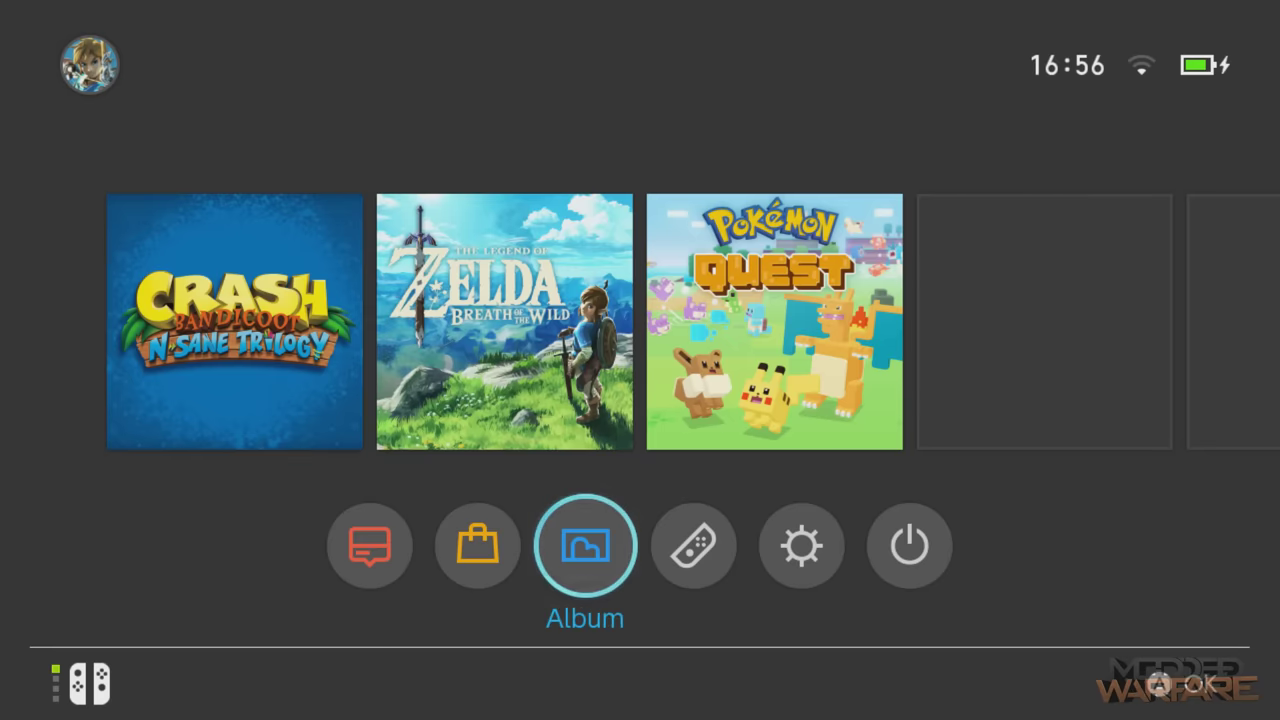
key(Return)
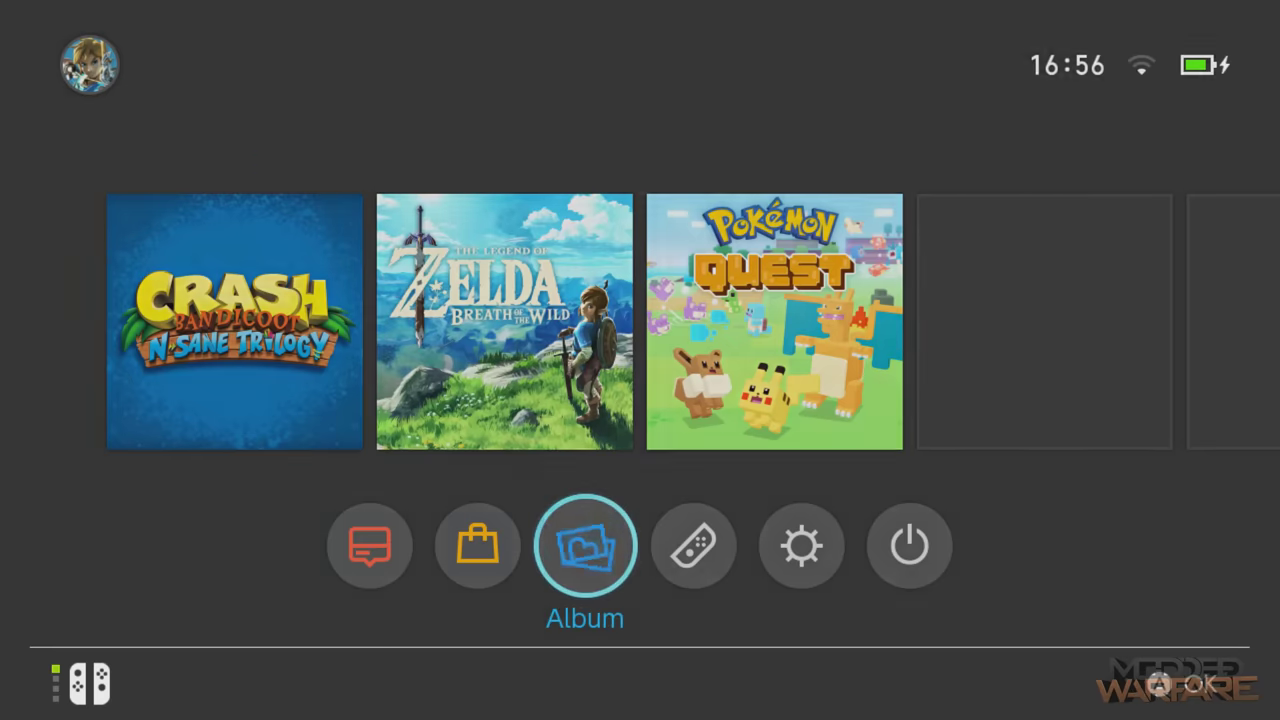
key(Right)
key(Left)
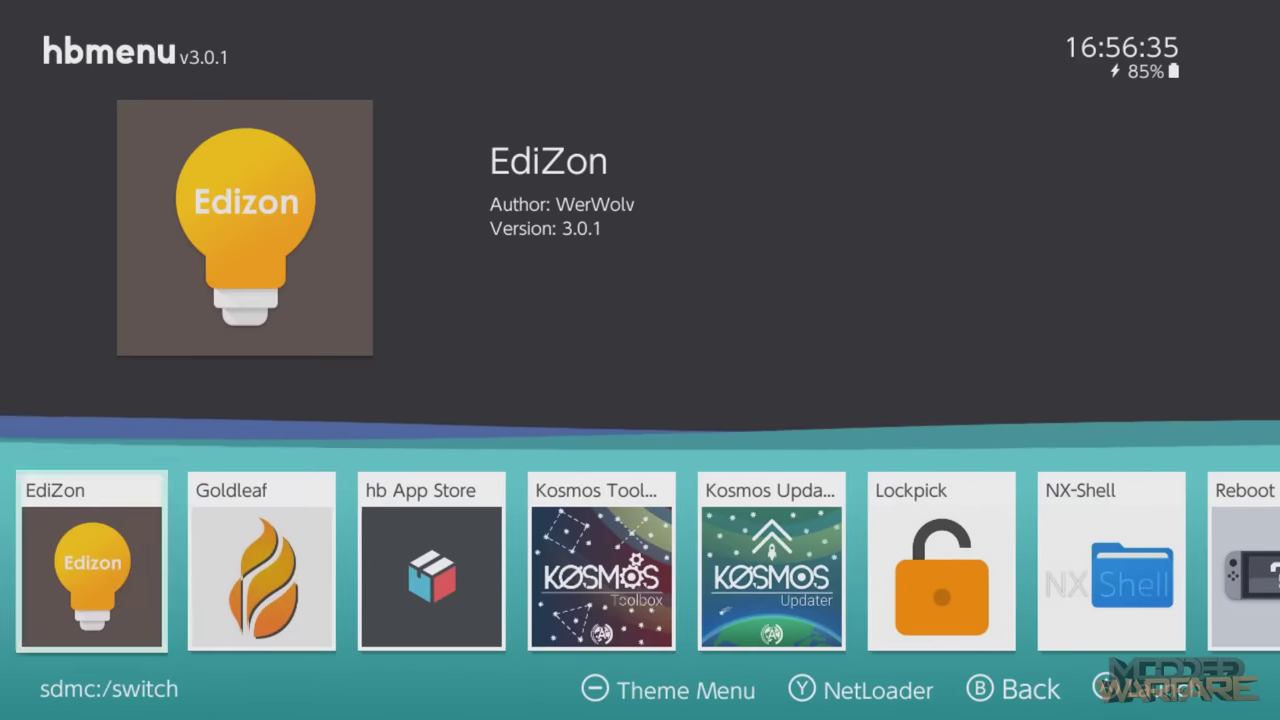
key(Right)
key(Right)
key(Return)
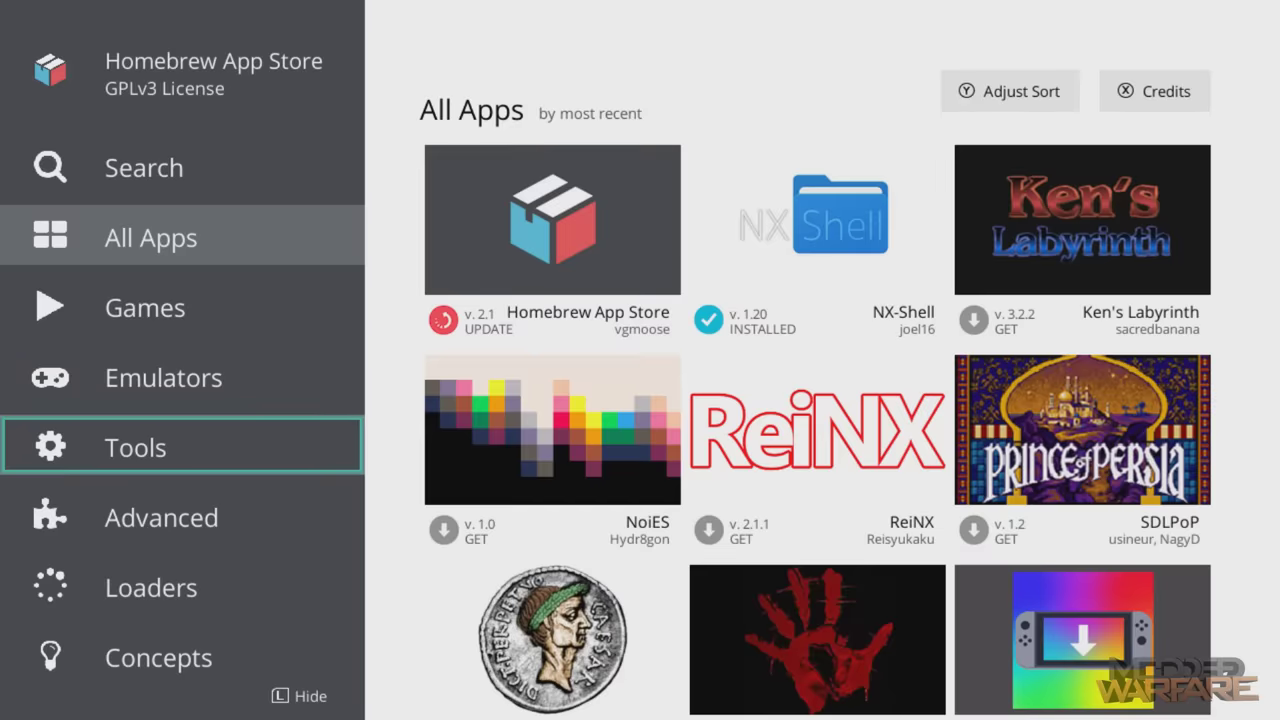
Step: Download gcdumptool 1.0.5 from the Tools category, then exit back to HOME
key(Return)
key(Right)
key(Down)
key(Down)
key(Down)
key(Down)
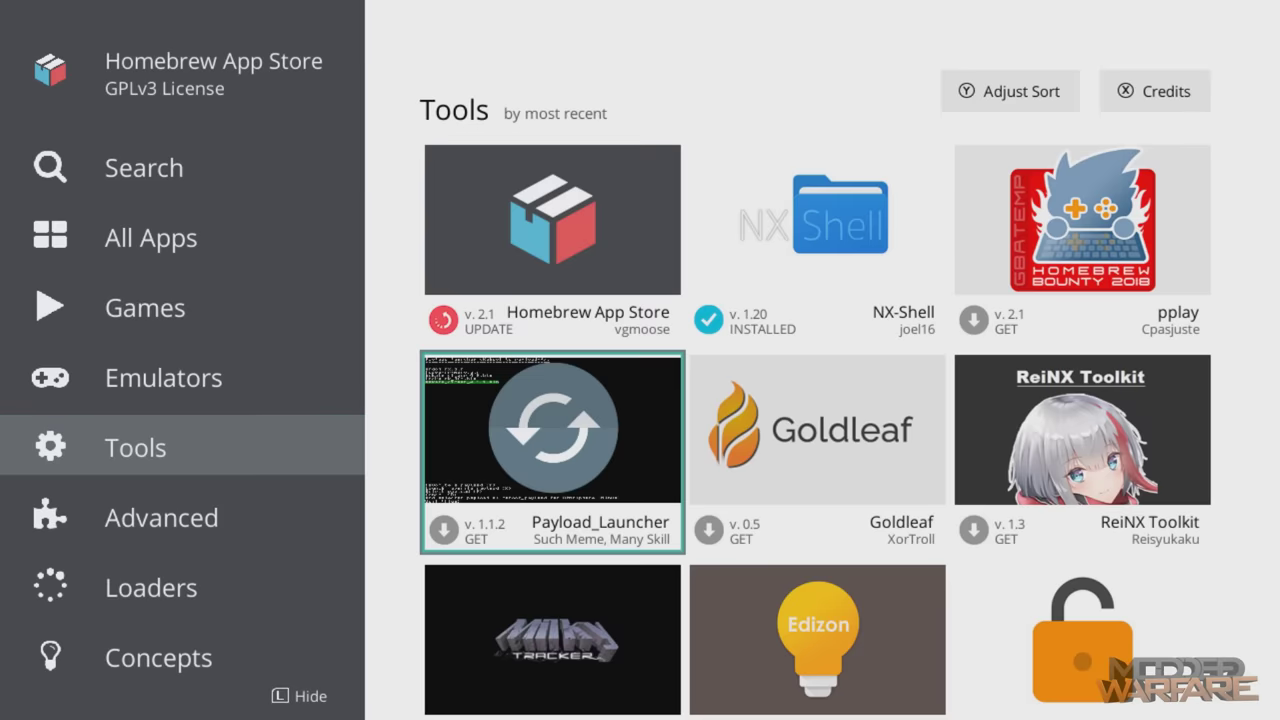
key(Down)
key(Down)
key(Down)
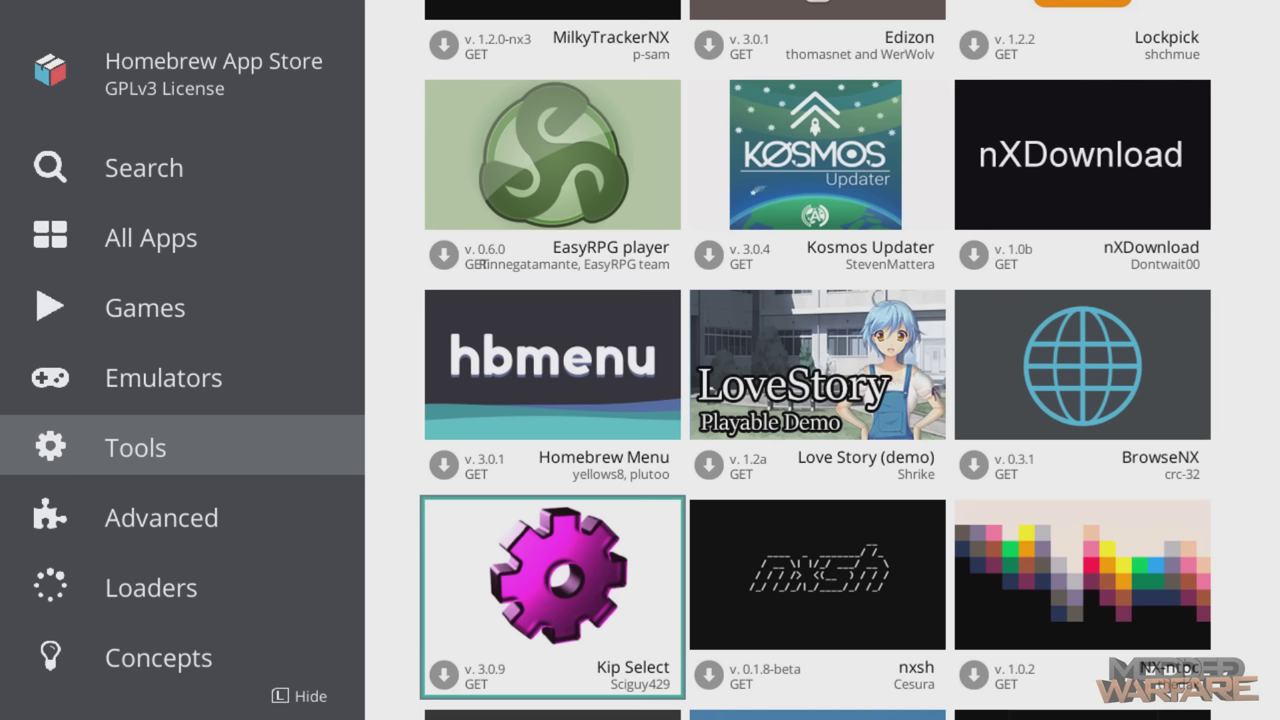
key(Down)
key(Down)
key(Down)
key(Down)
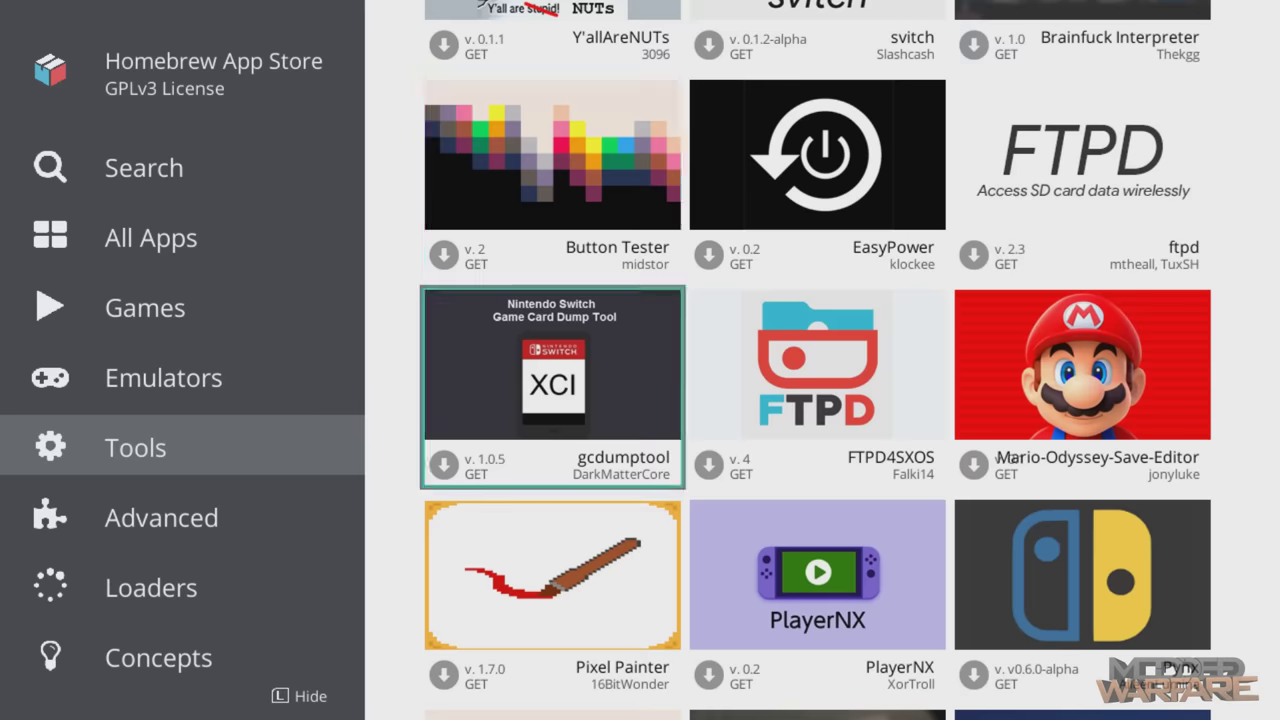
key(Return)
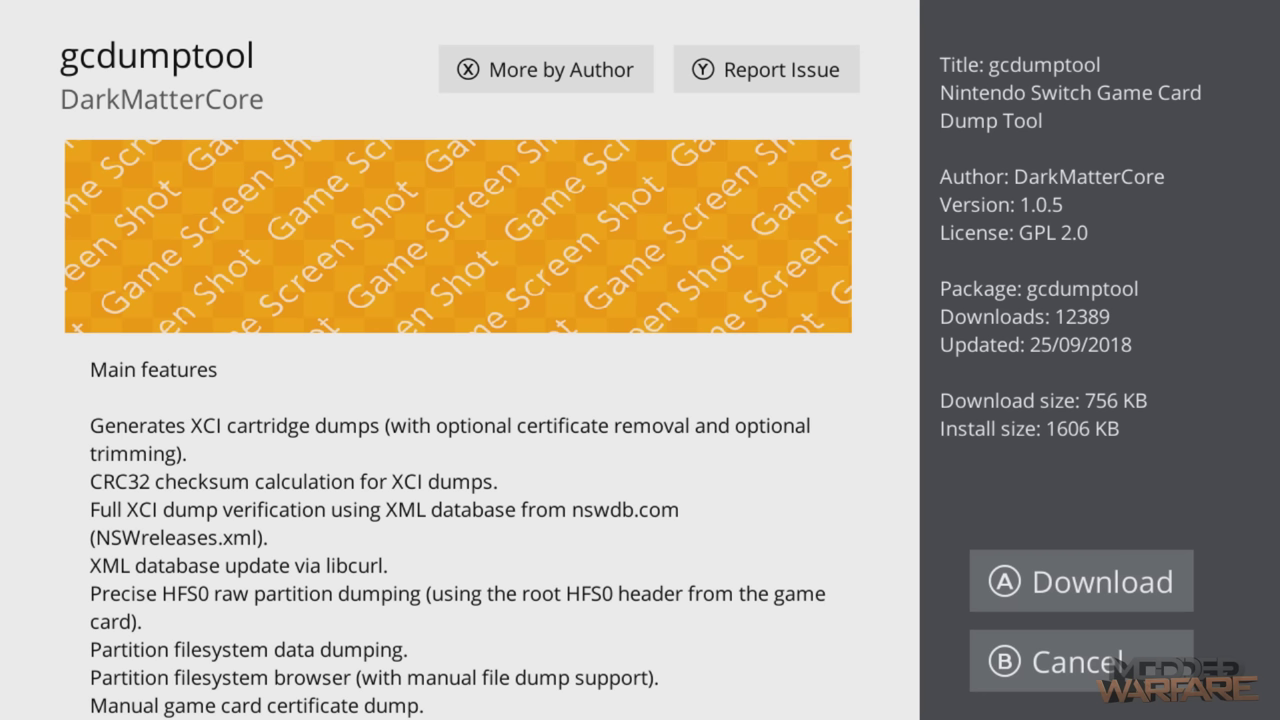
key(Return)
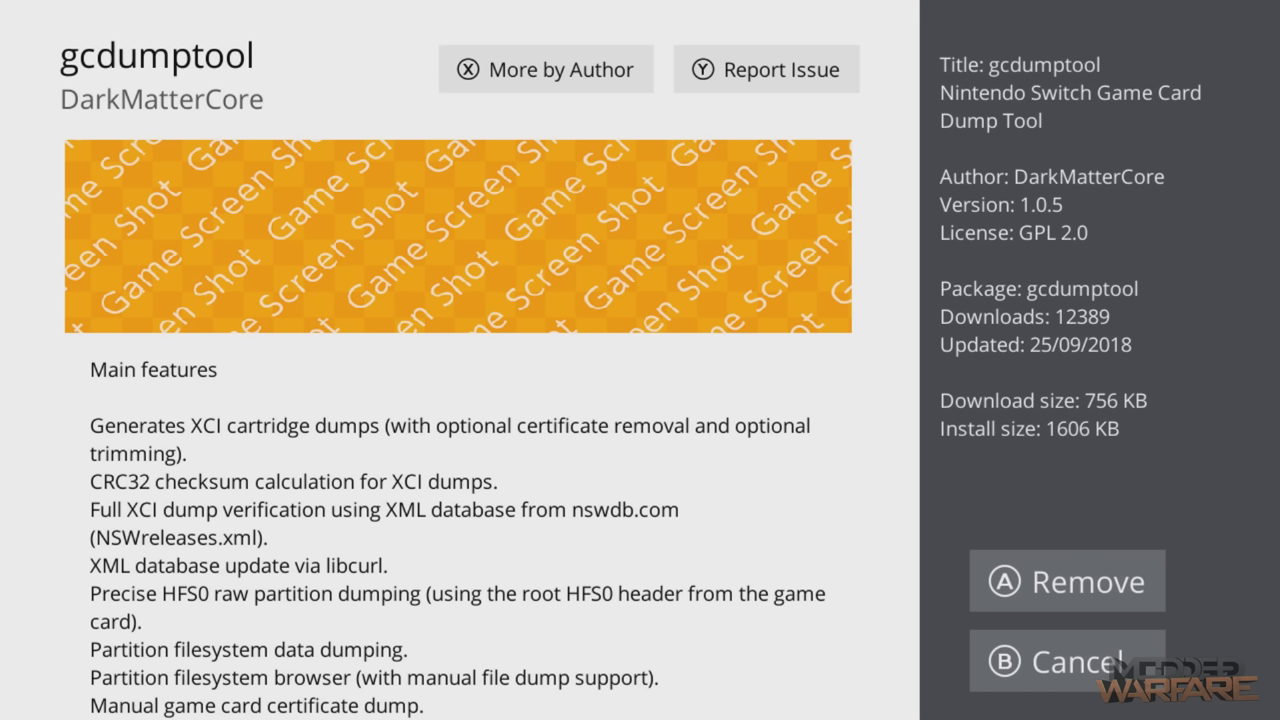
key(Escape)
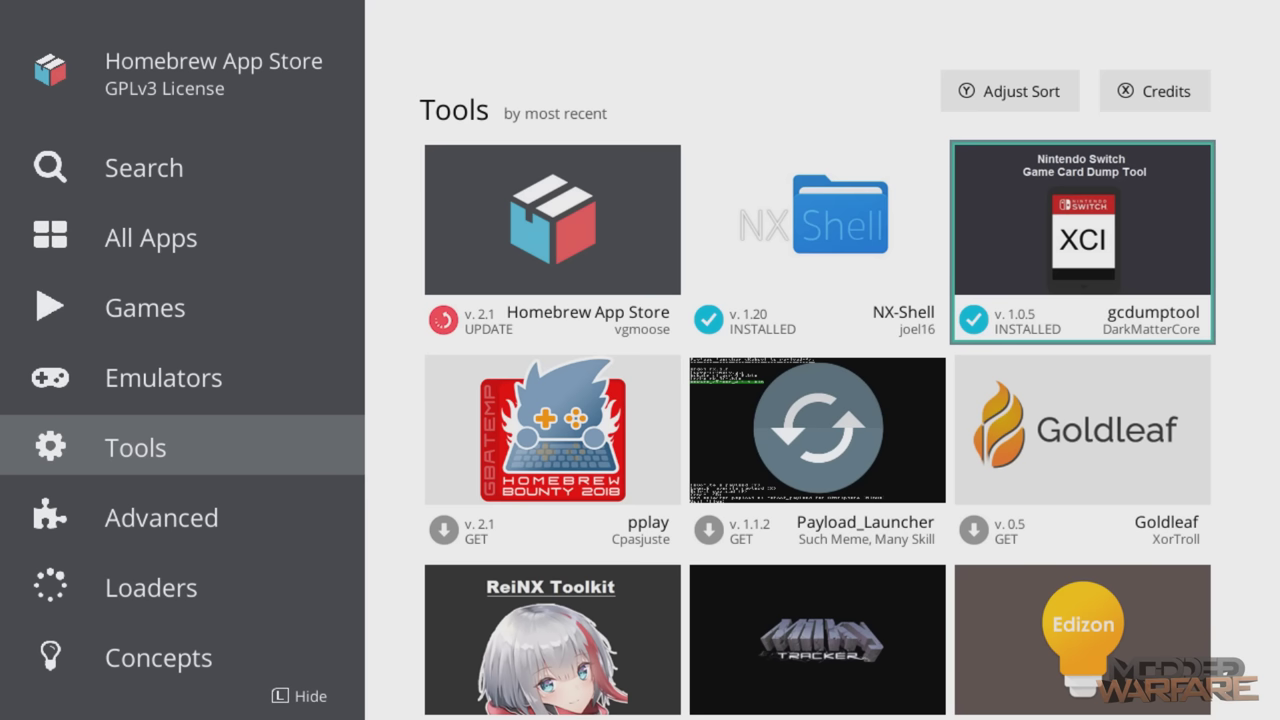
key(Home)
Step: Launch gcdumptool from the homebrew menu via the Album
key(Down)
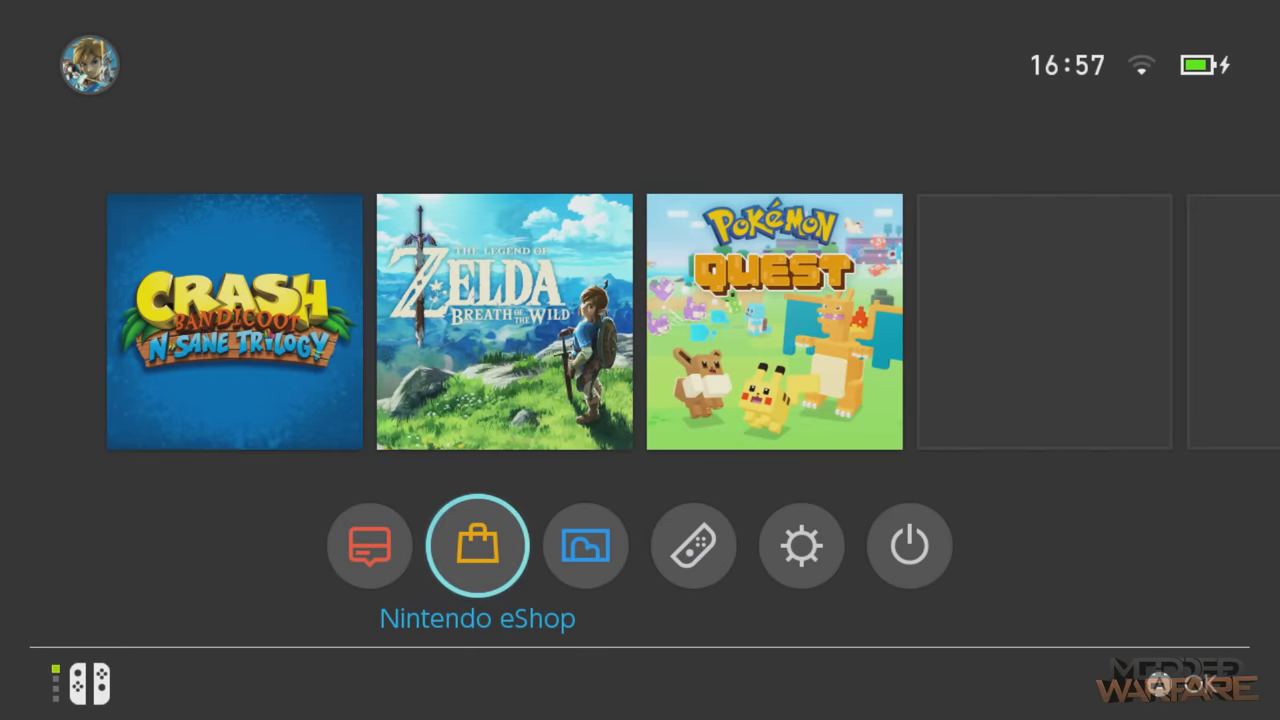
key(Right)
key(Return)
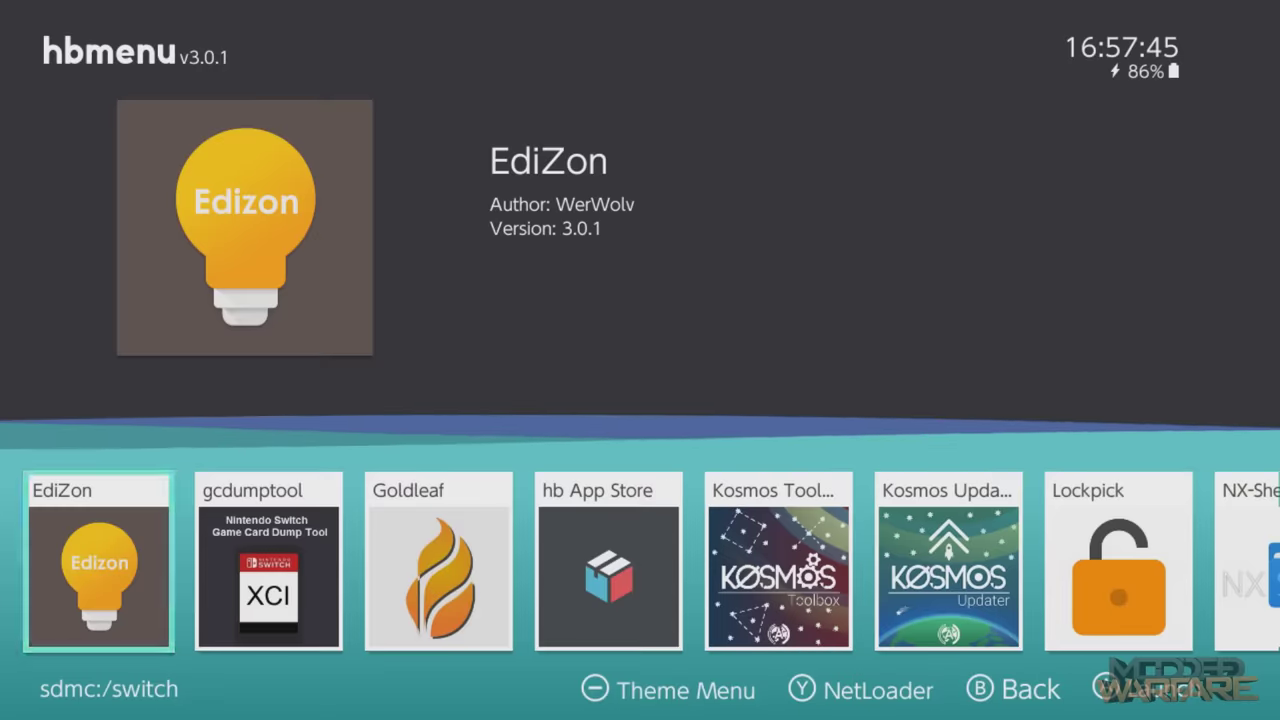
key(Right)
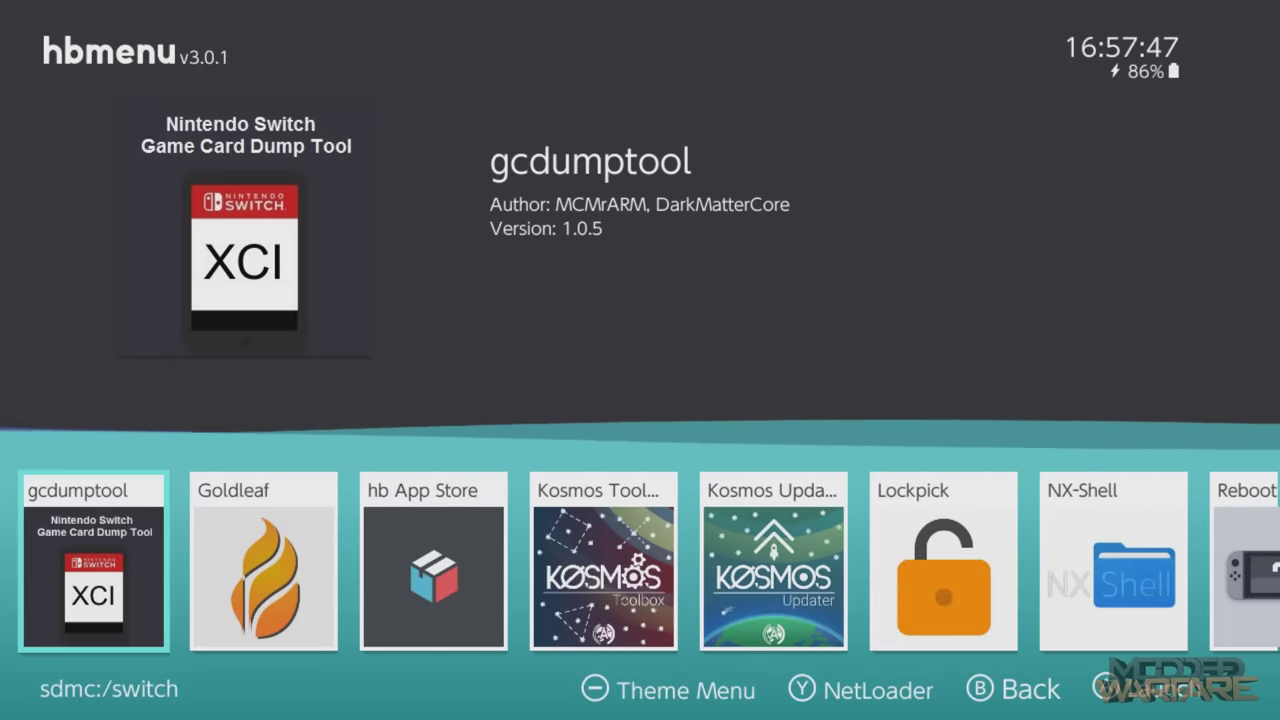
key(Return)
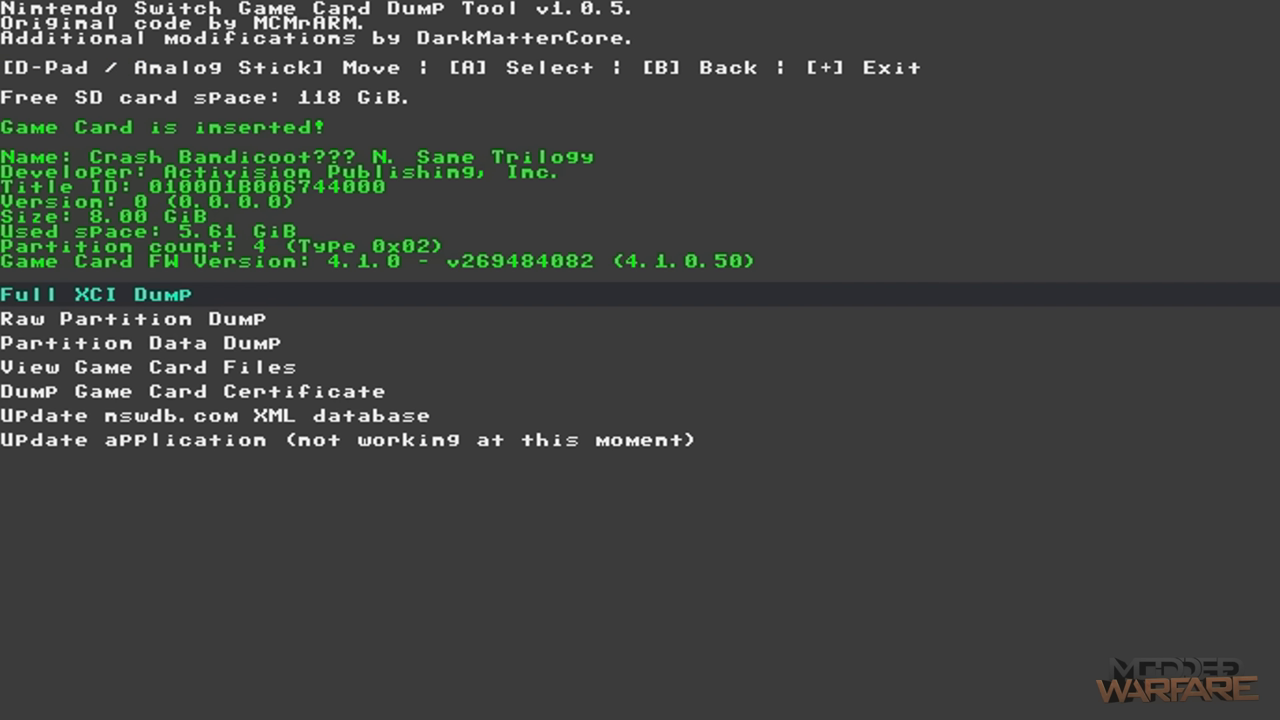
Step: Open Full XCI Dump and set 'Split output dump (FAT32 support)' to Yes
key(Down)
key(Down)
key(Down)
key(Down)
key(Down)
key(Down)
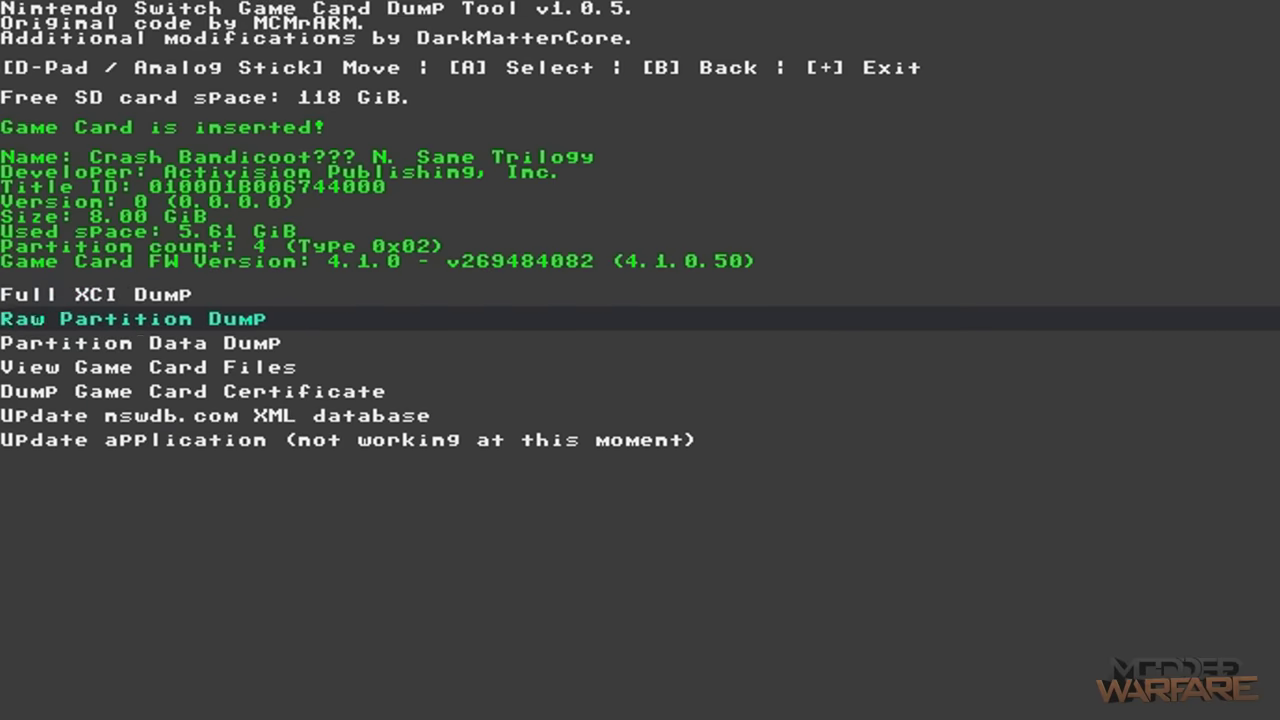
key(Up)
key(Up)
key(Up)
key(Up)
key(Up)
key(Up)
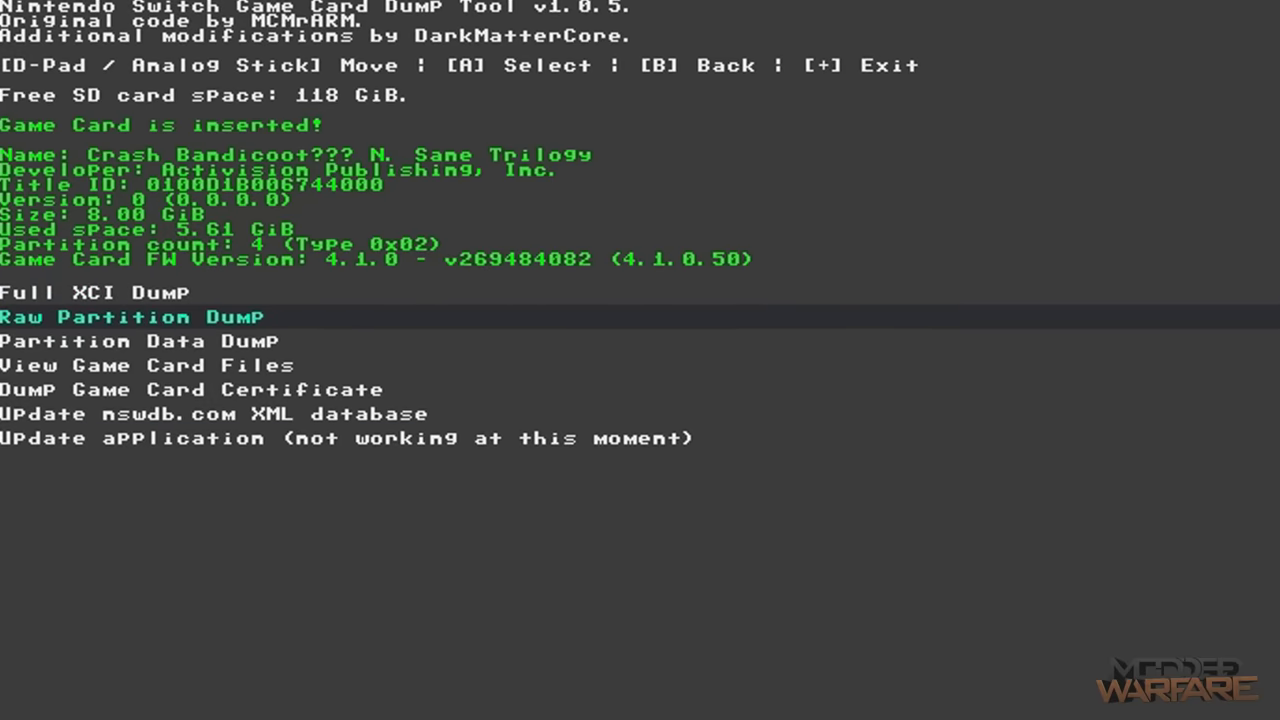
key(Return)
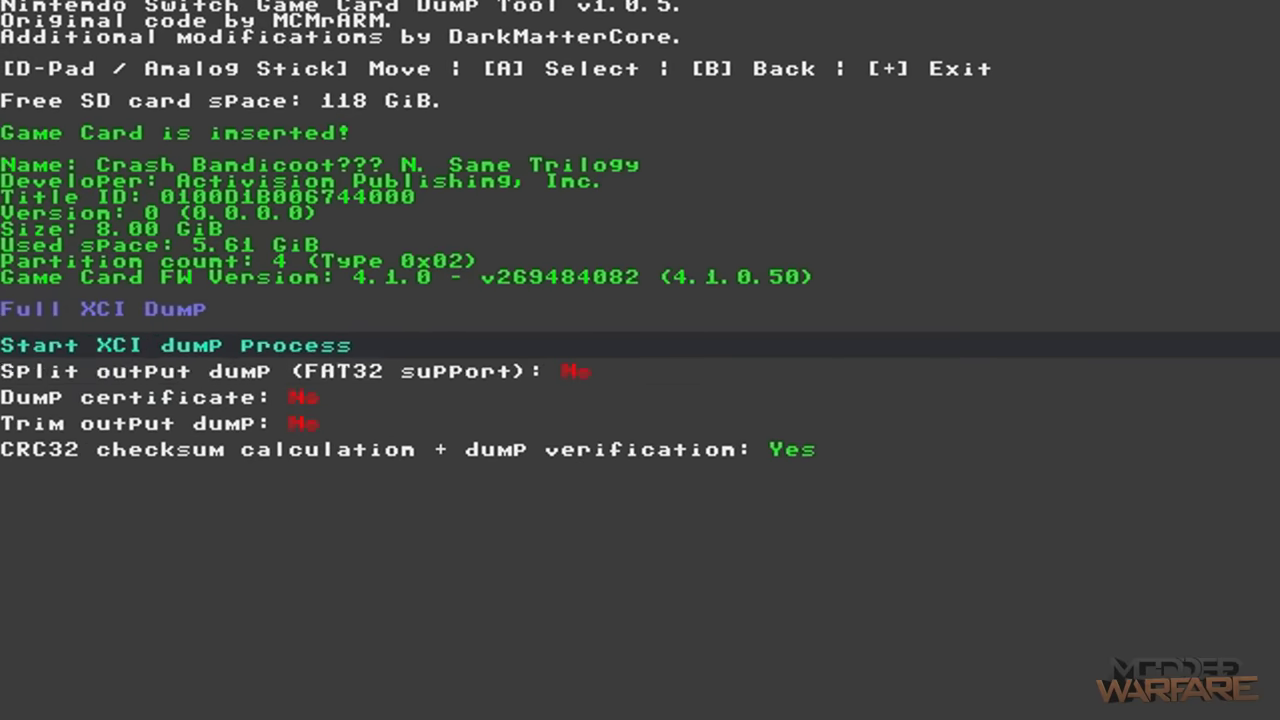
key(Down)
key(Down)
key(Down)
key(Up)
key(Up)
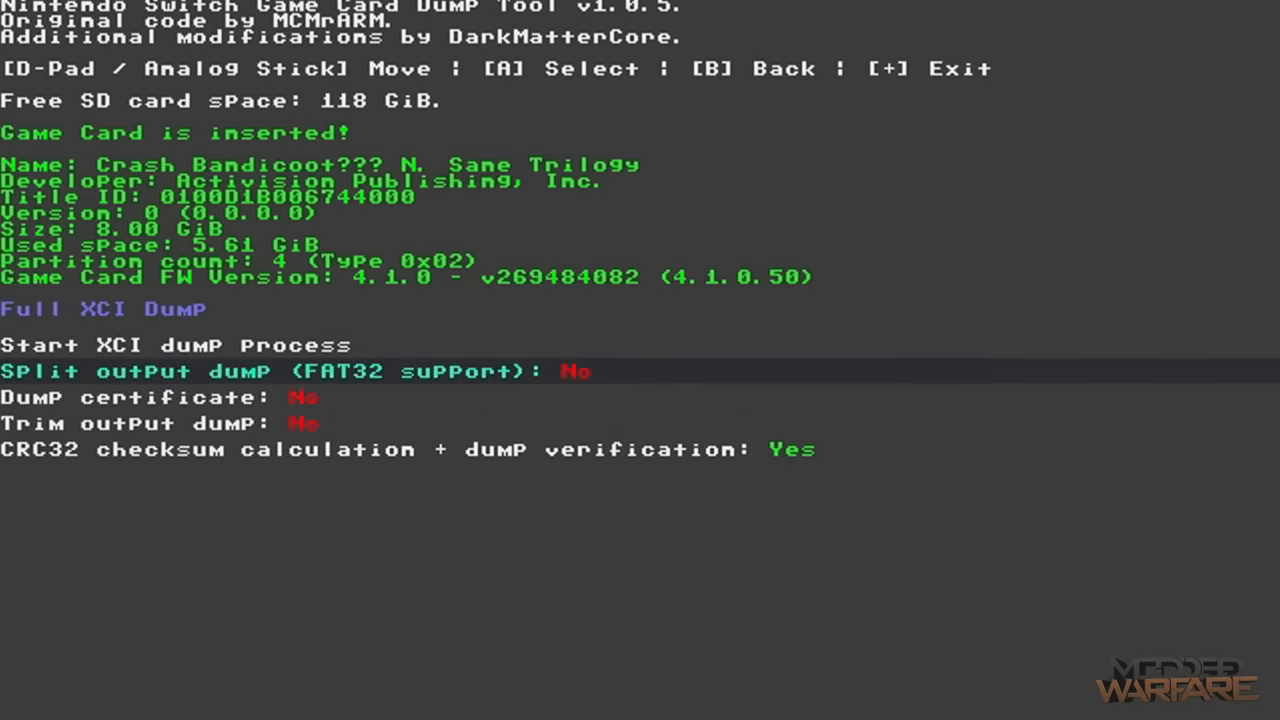
key(Down)
key(Up)
key(Down)
key(Up)
key(Down)
key(Up)
key(Right)
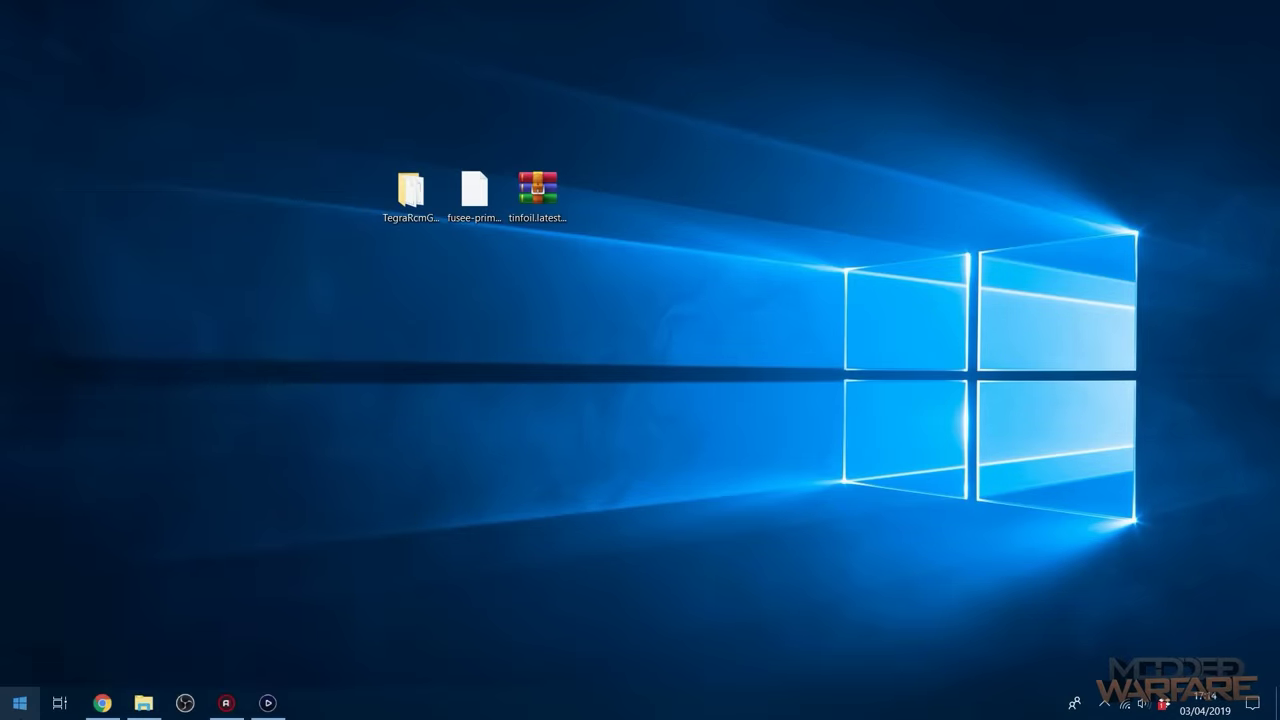
Step: Open This PC and view USB Drive (I:) properties: exFAT, 113 GB free of 119 GB
click(19, 703)
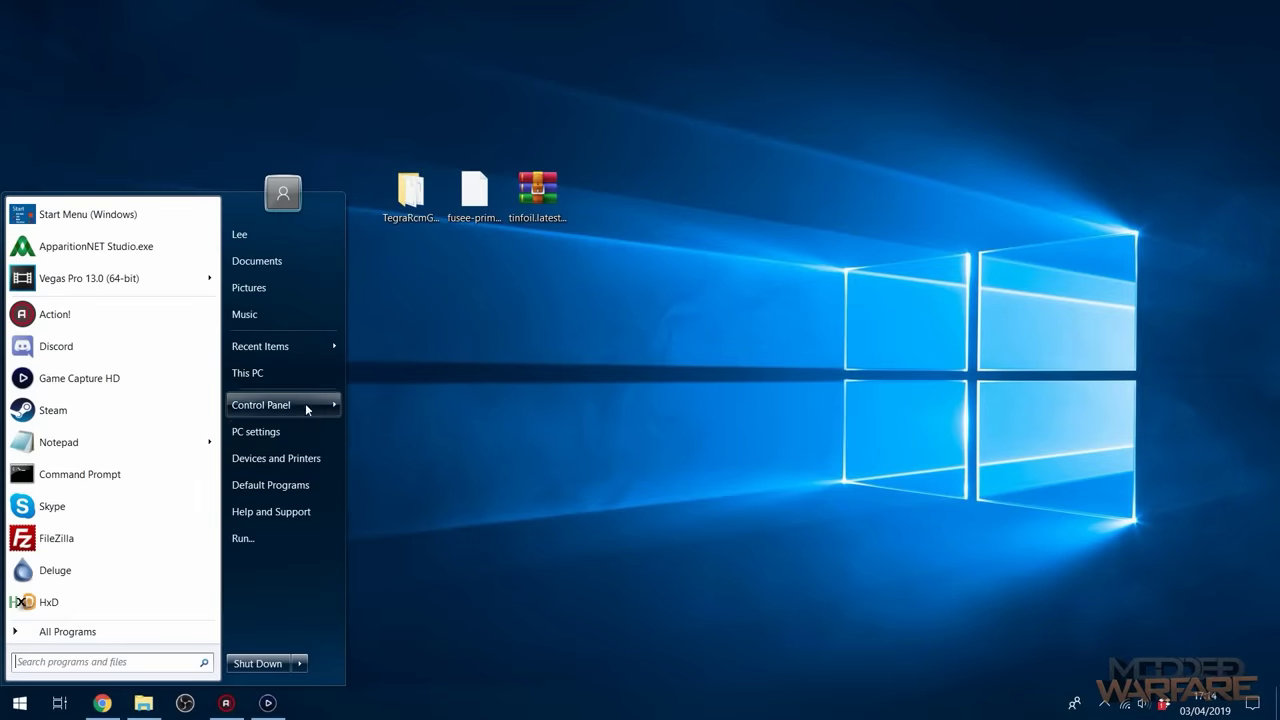
click(305, 375)
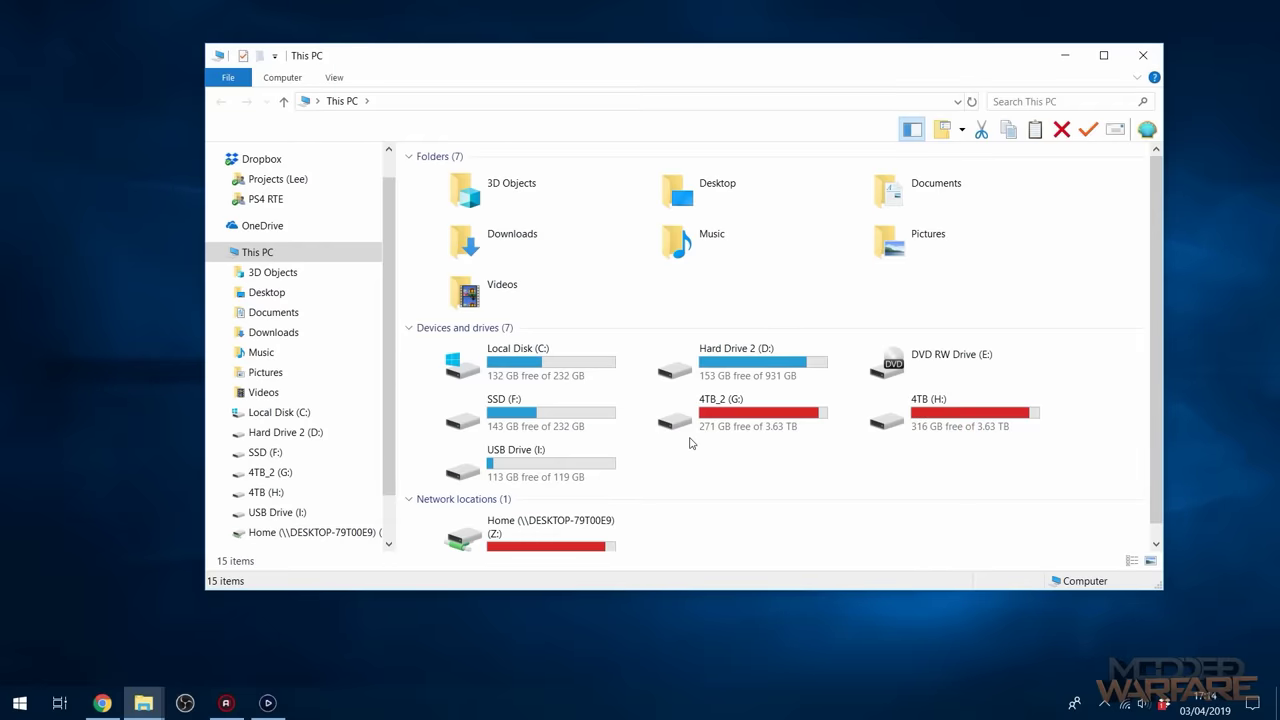
right_click(546, 460)
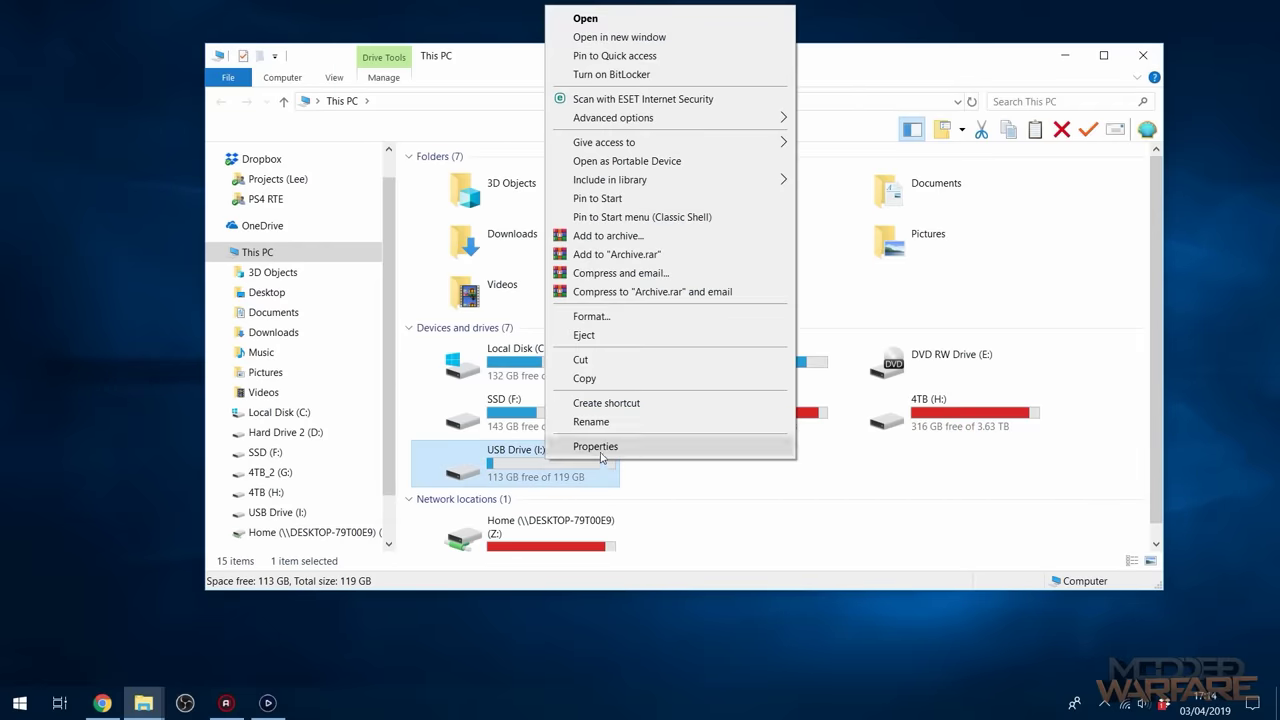
click(602, 446)
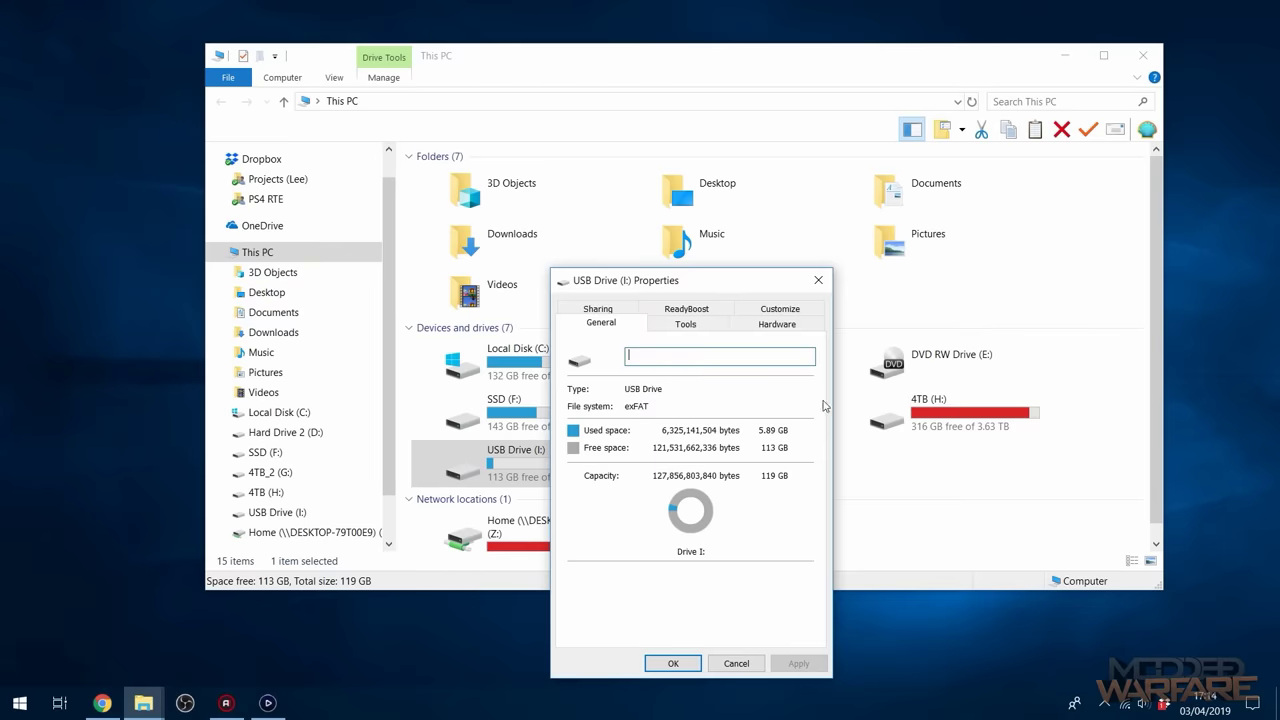
click(818, 281)
right_click(548, 460)
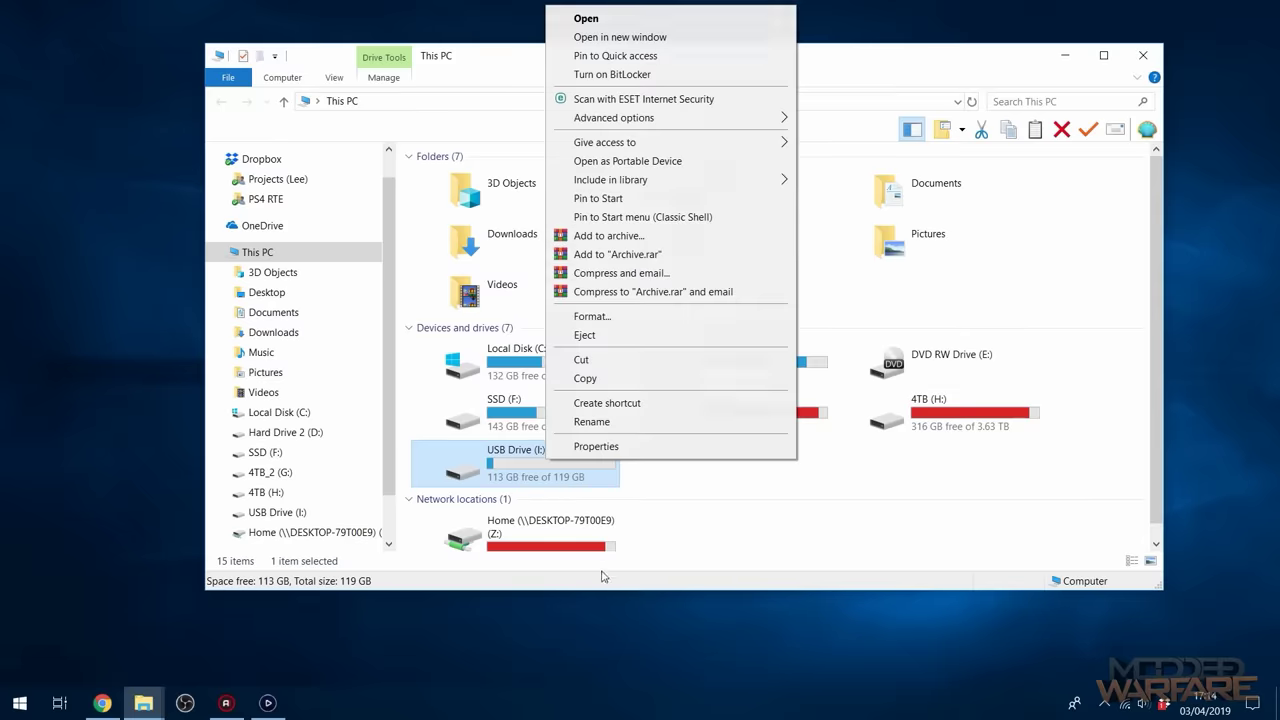
click(602, 452)
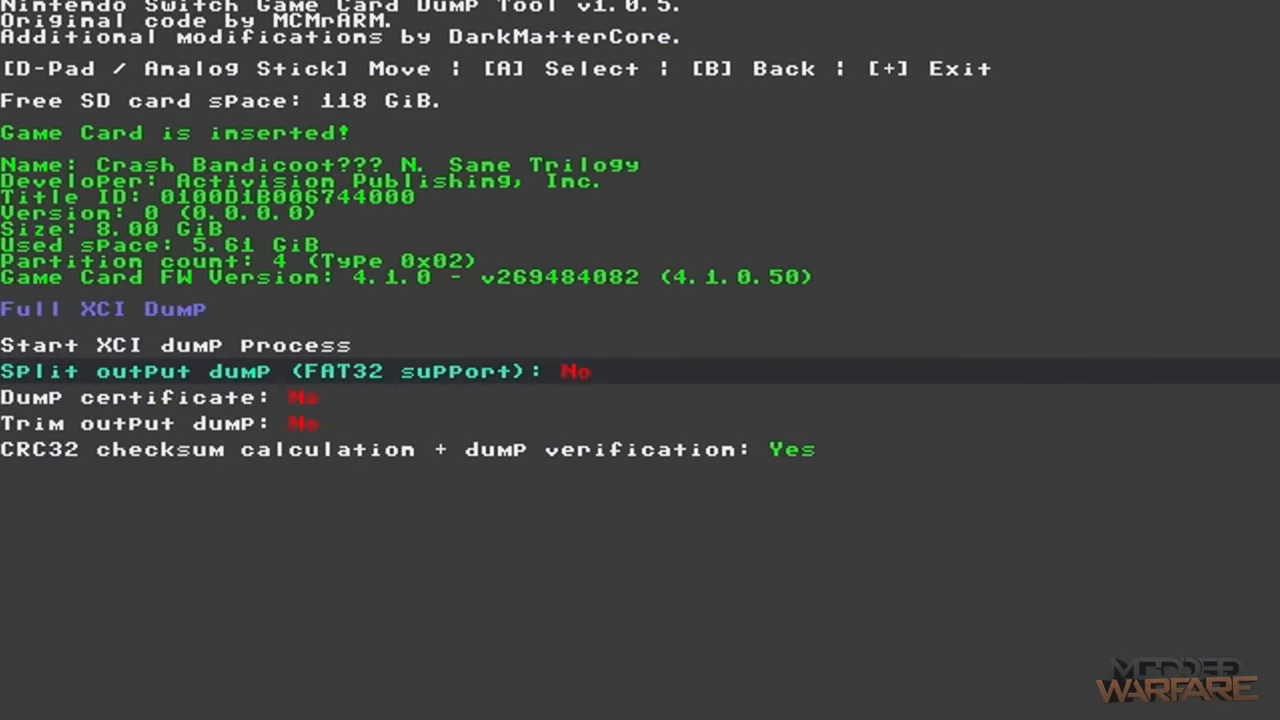
Step: Set Split output dump back to No and Trim output dump to Yes
key(Down)
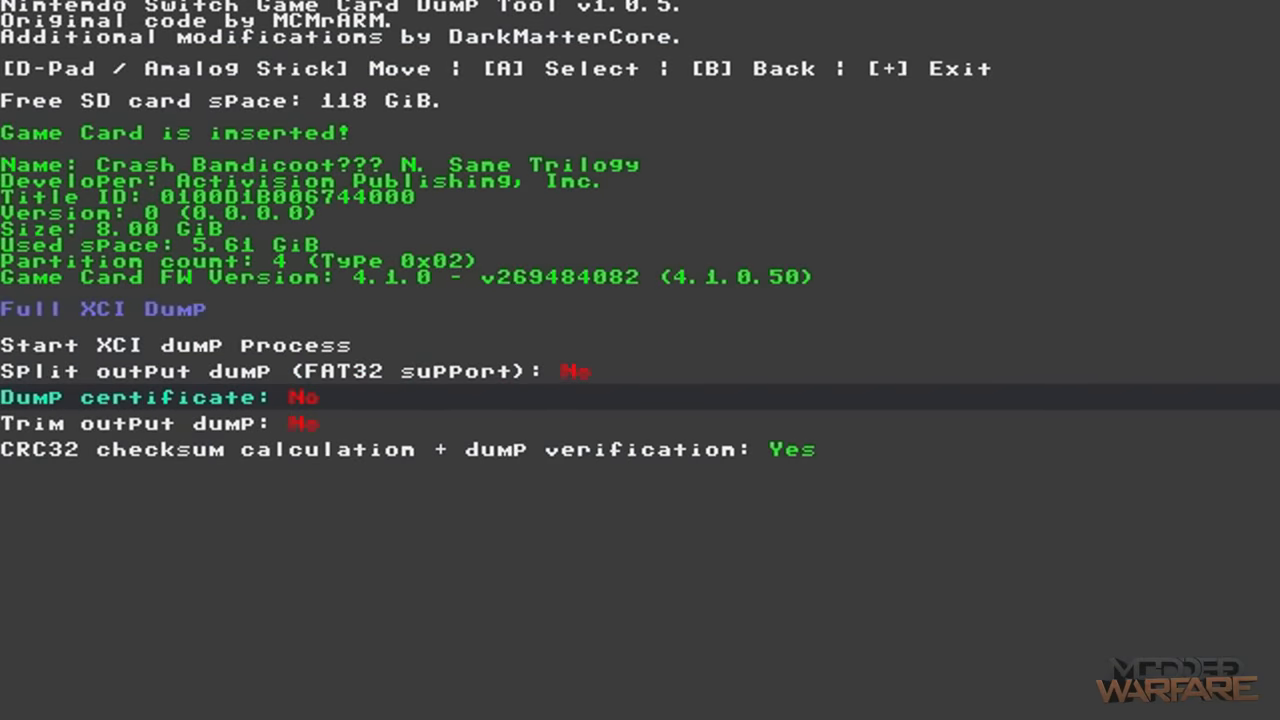
key(Up)
key(Right)
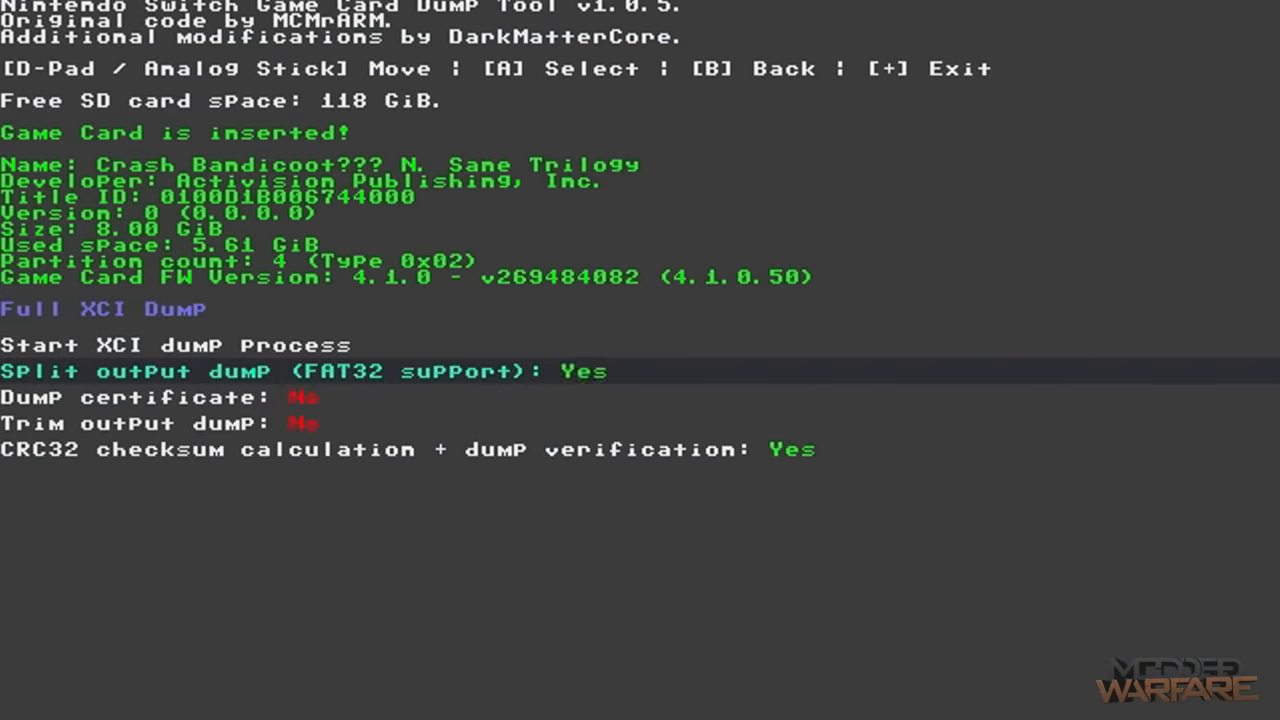
key(Left)
key(Down)
key(Down)
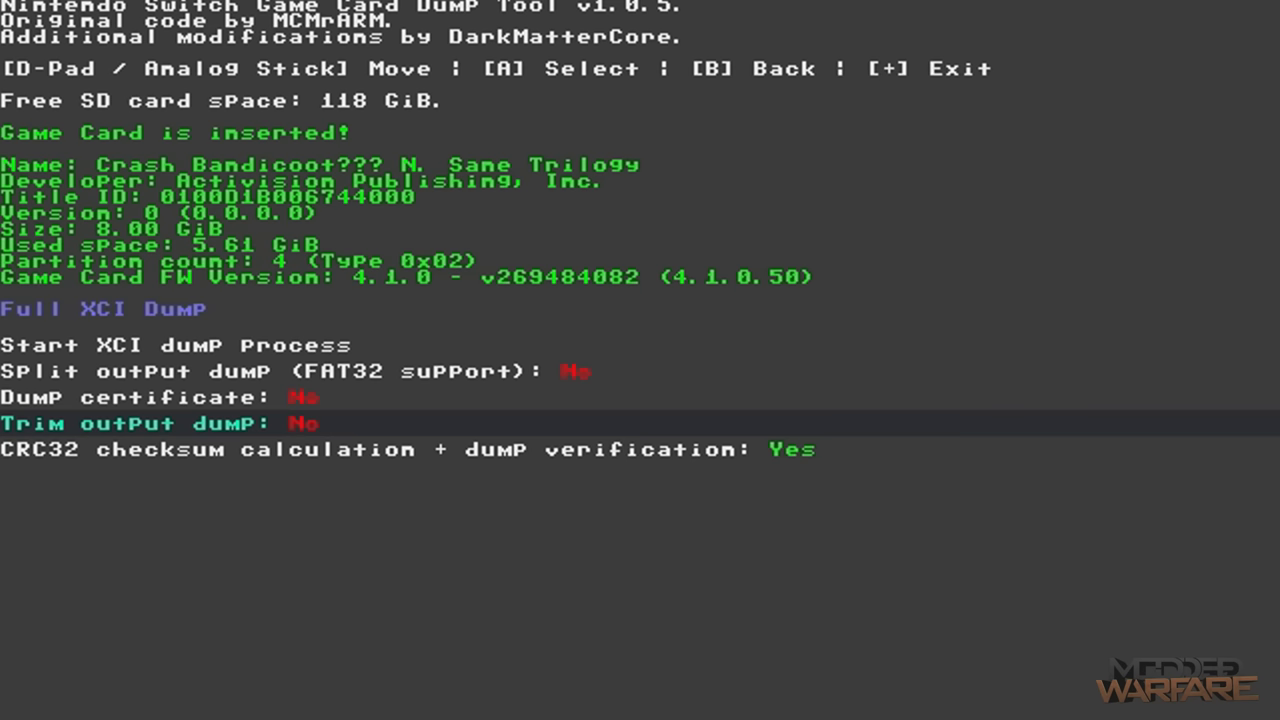
key(Right)
key(Up)
key(Up)
key(Up)
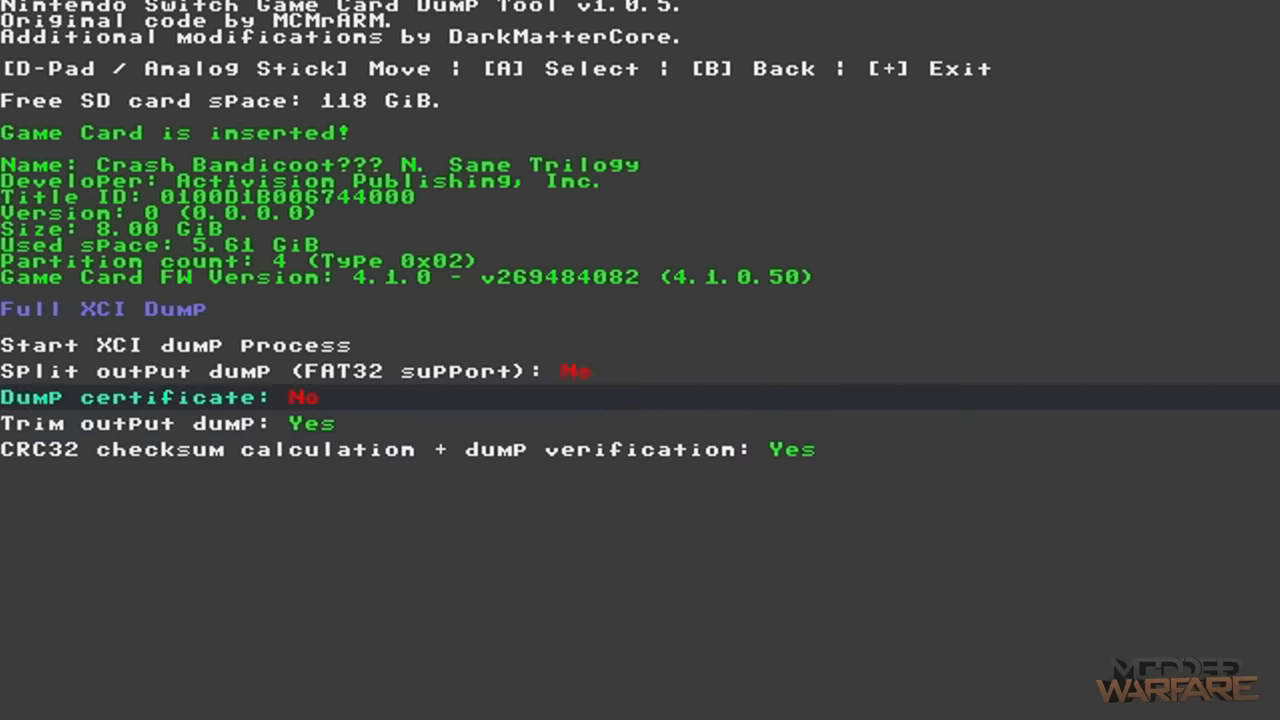
key(Down)
key(Up)
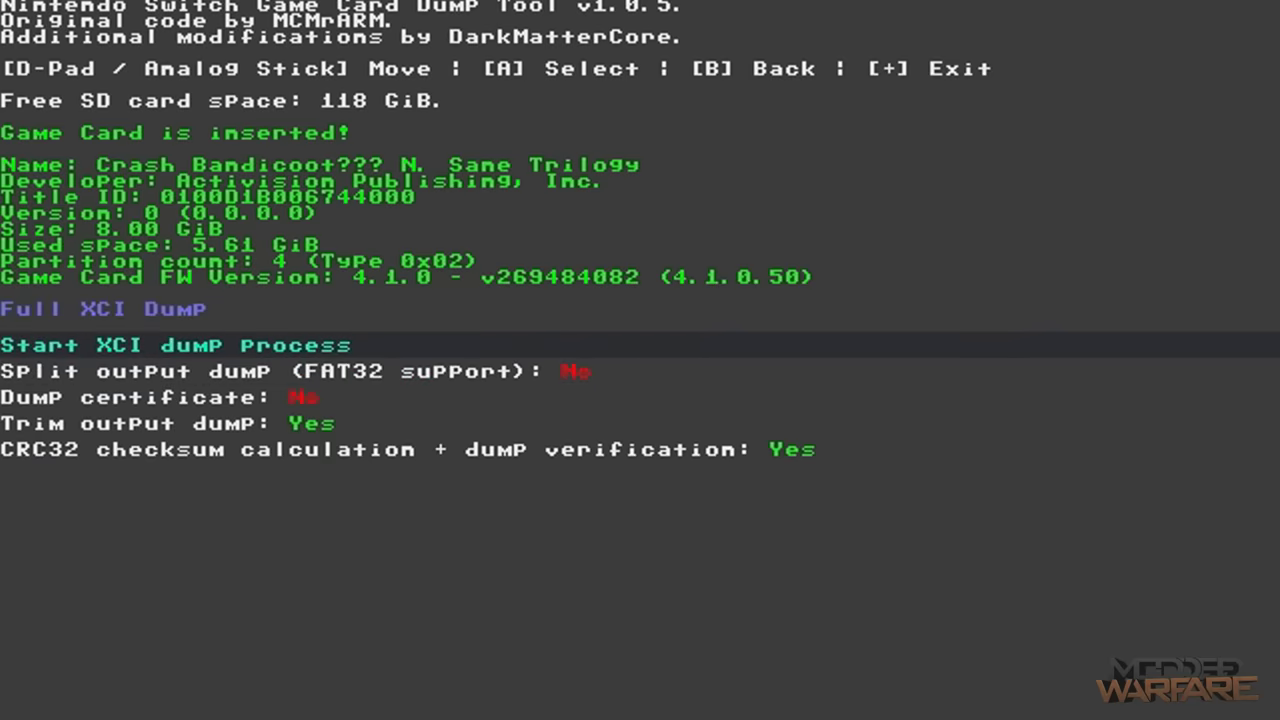
Step: Run the trimmed 5.61 GiB Crash Bandicoot XCI dump to completion and leave the dump options
key(Return)
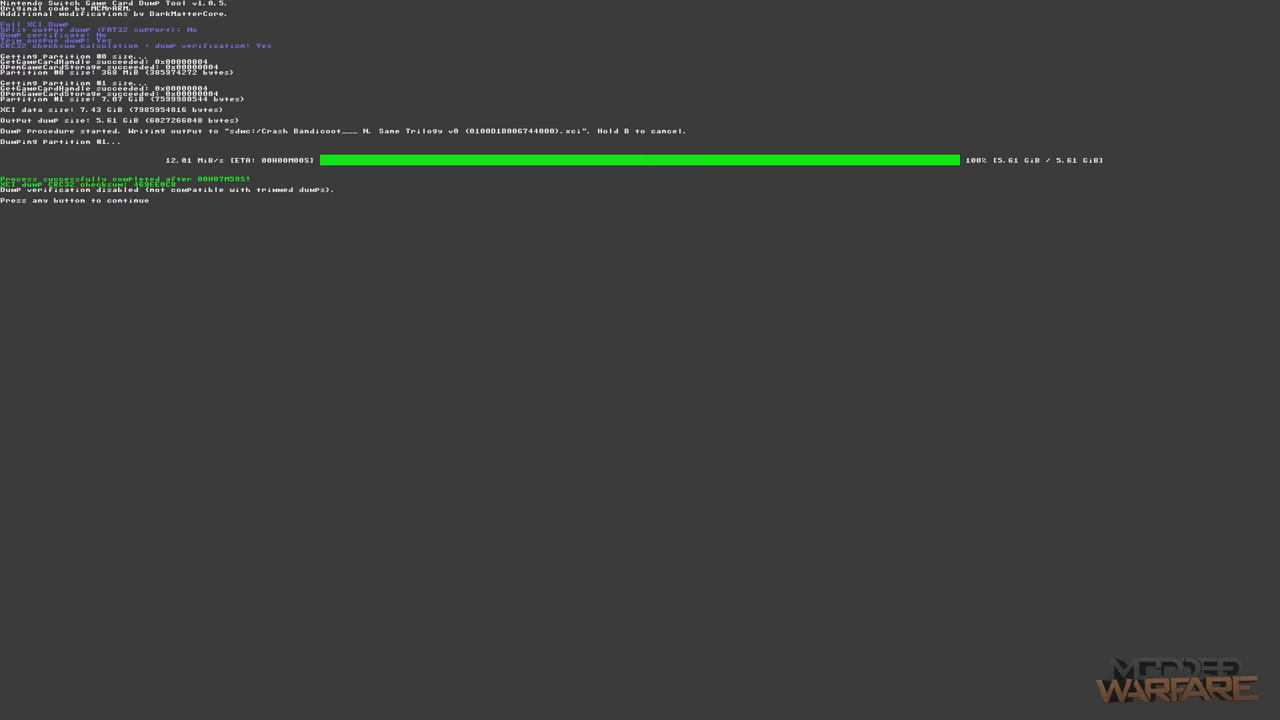
key(a)
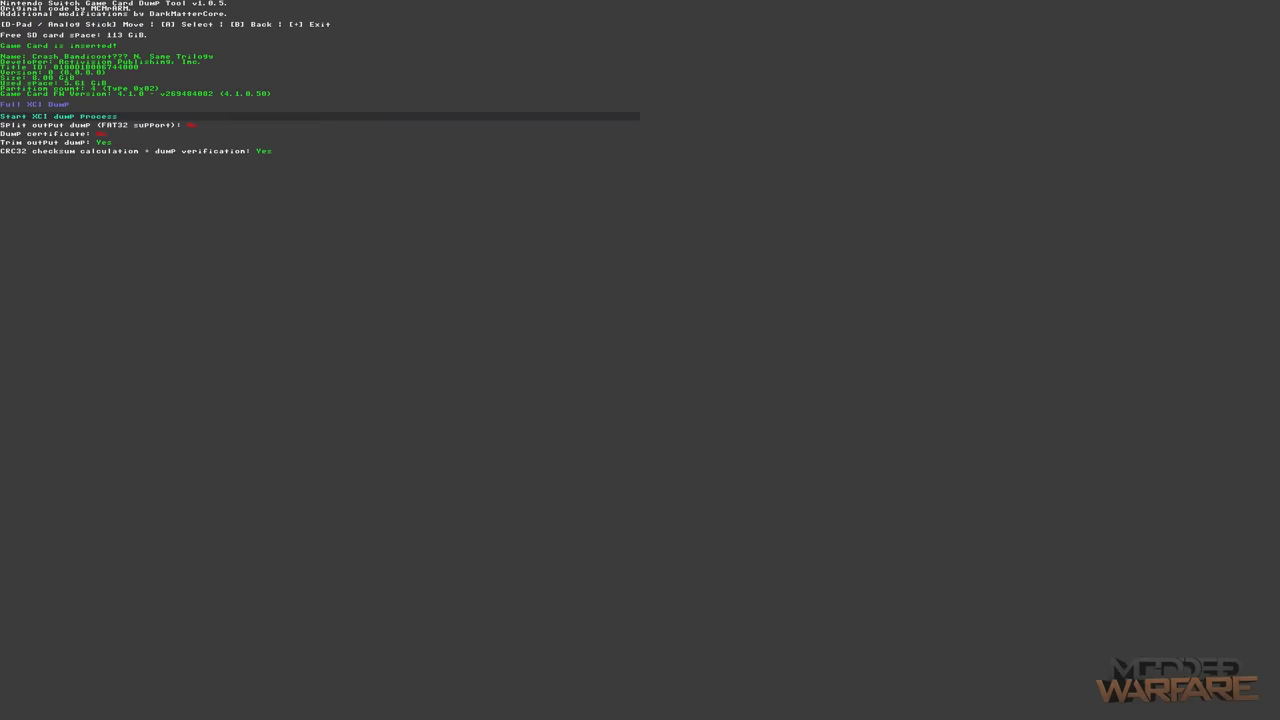
key(b)
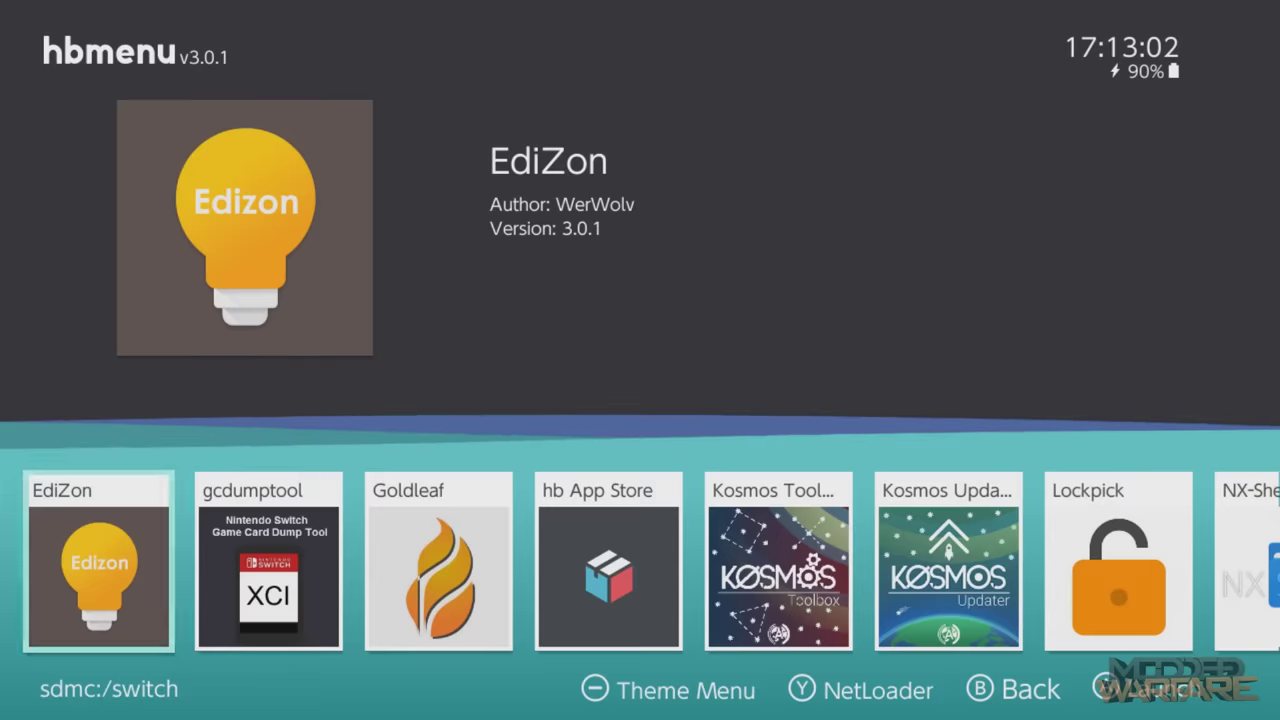
Step: Leave the homebrew menu and return to the Switch HOME screen
key(Right)
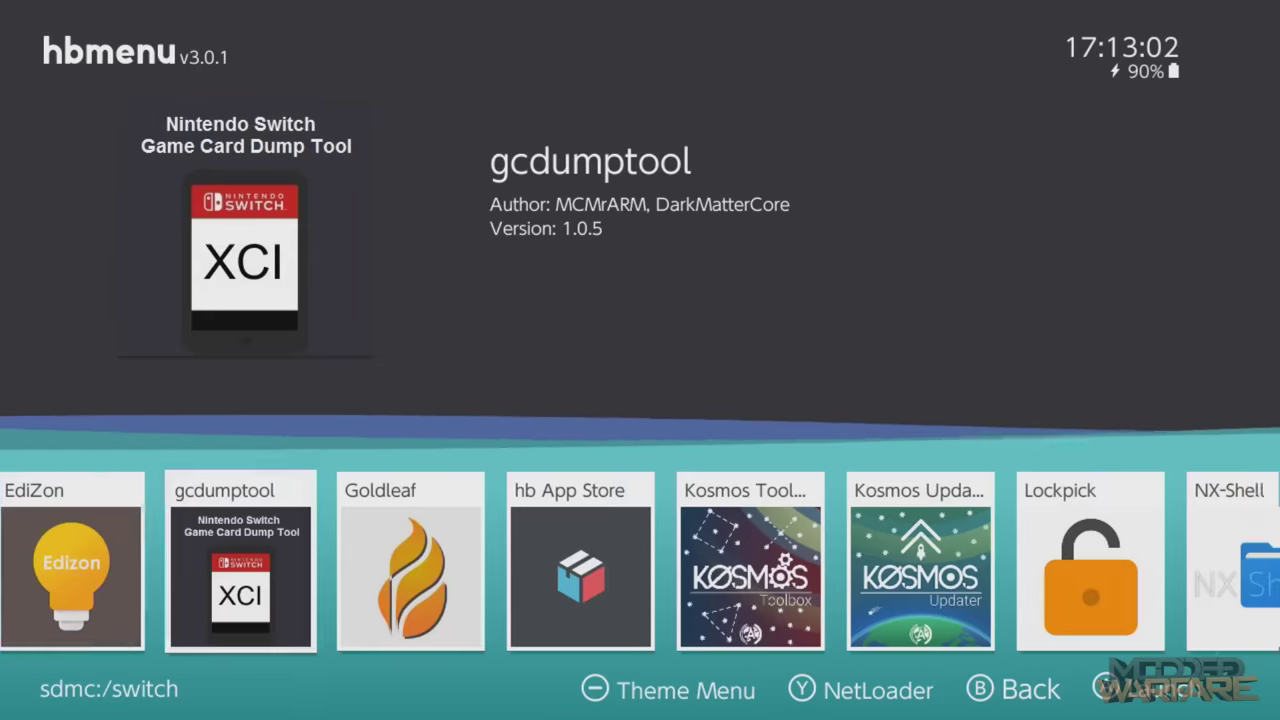
key(Left)
key(b)
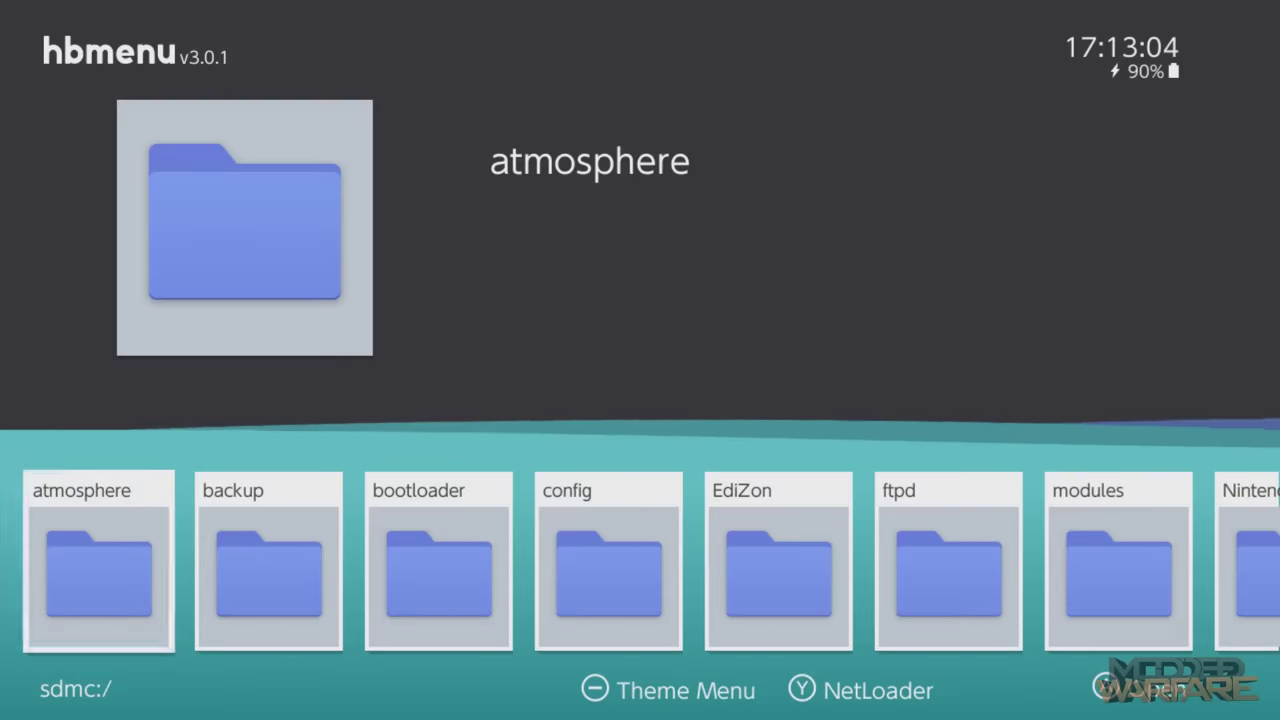
key(Home)
Step: Move focus back and forth between the Crash Bandicoot and Zelda tiles
key(Right)
key(Left)
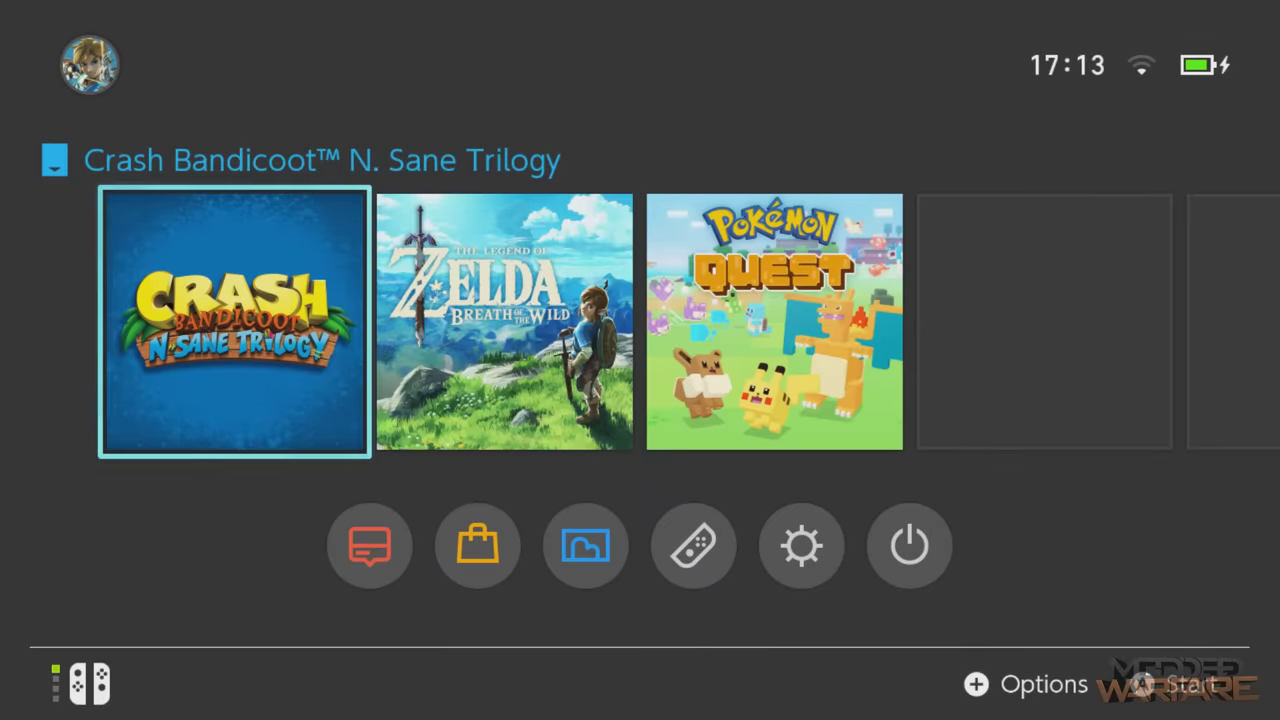
key(Right)
key(Left)
key(Right)
key(Left)
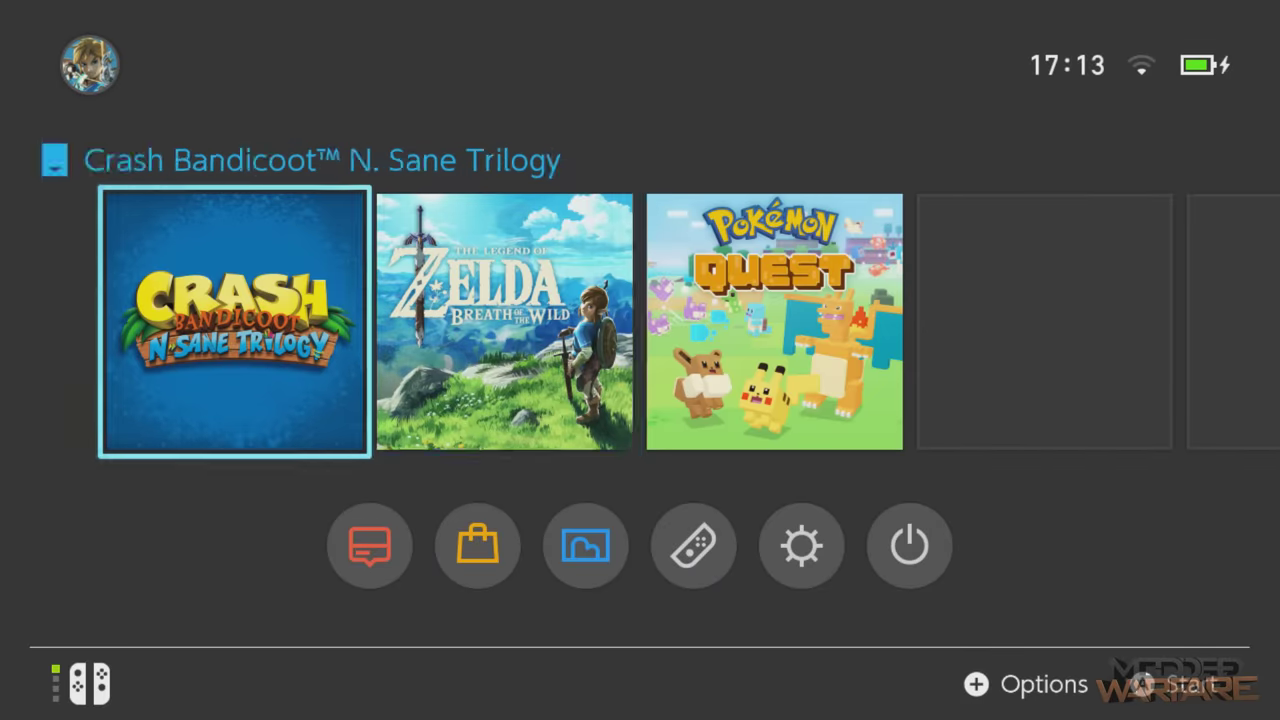
key(Right)
key(Left)
key(Right)
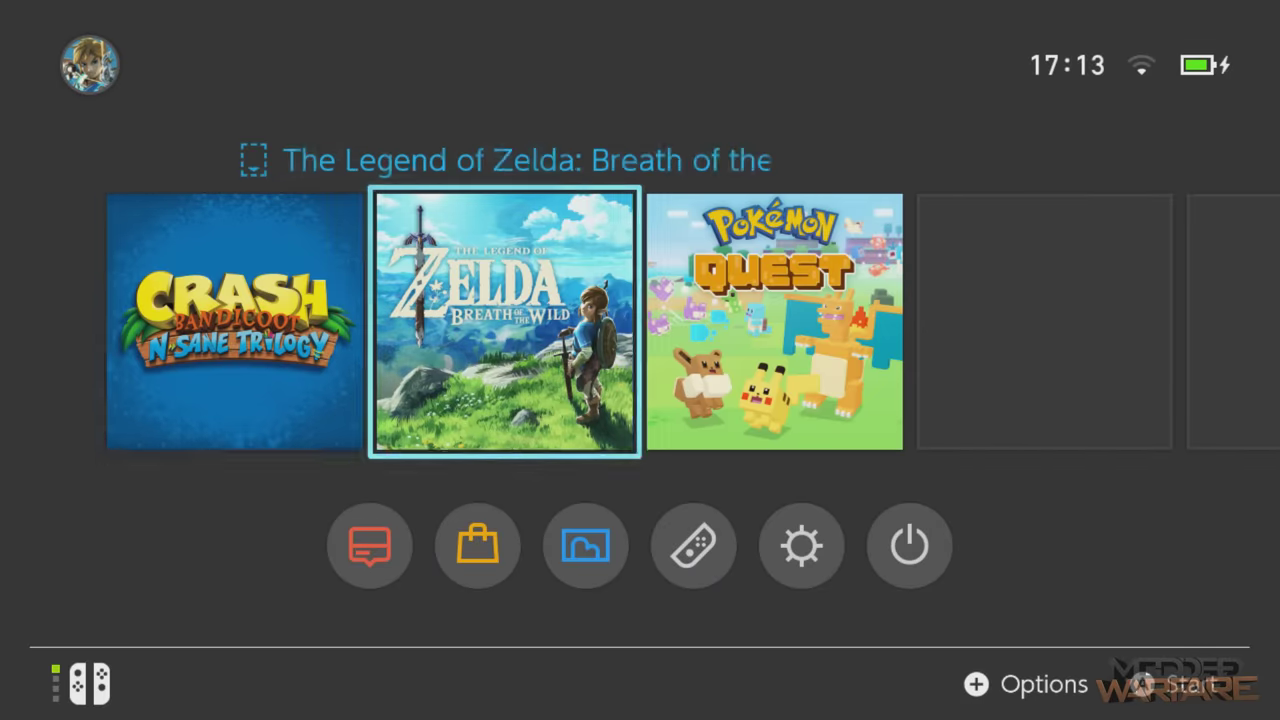
key(Left)
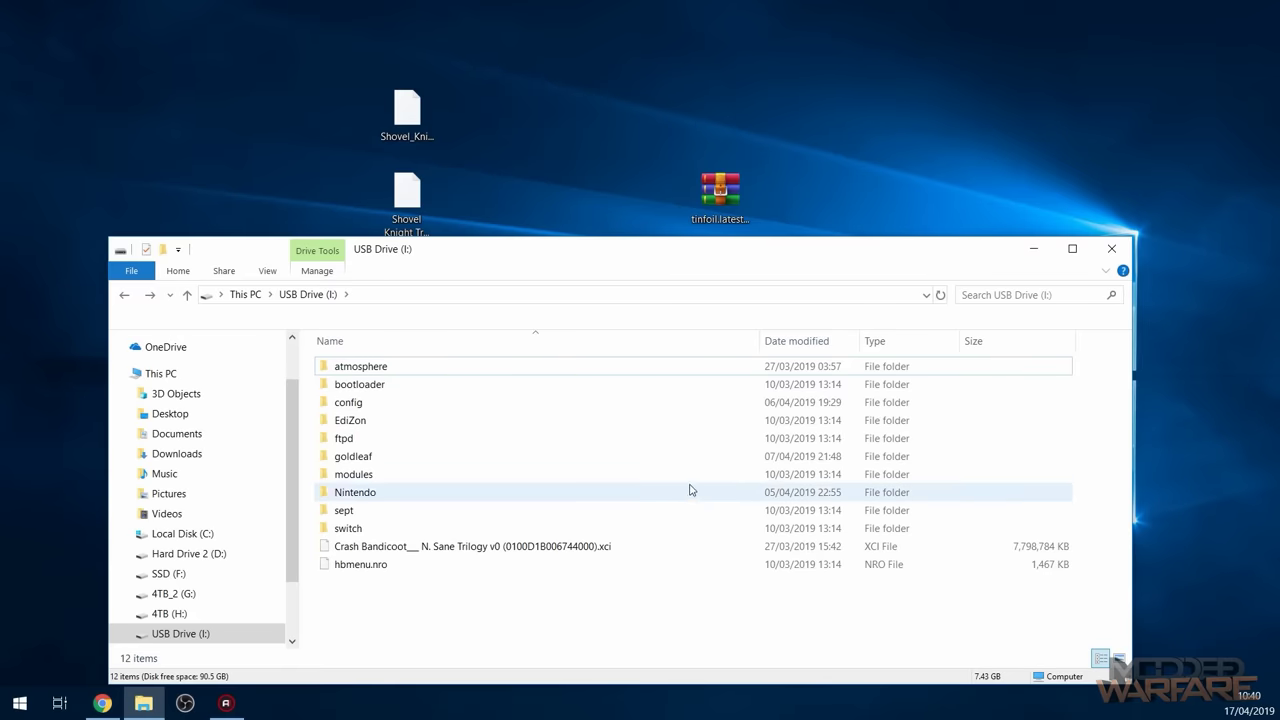
Step: Create a new folder named 'games' on USB Drive (I:)
click(556, 545)
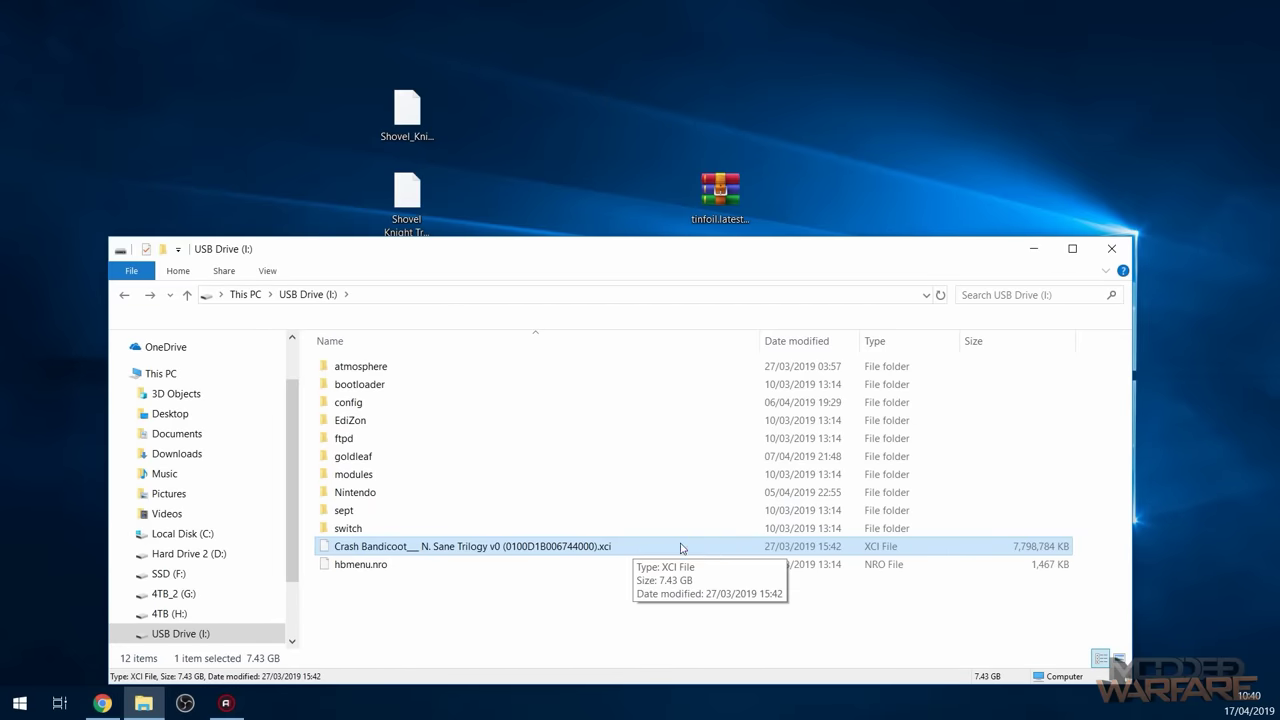
click(389, 591)
mouse_move(487, 557)
click(614, 358)
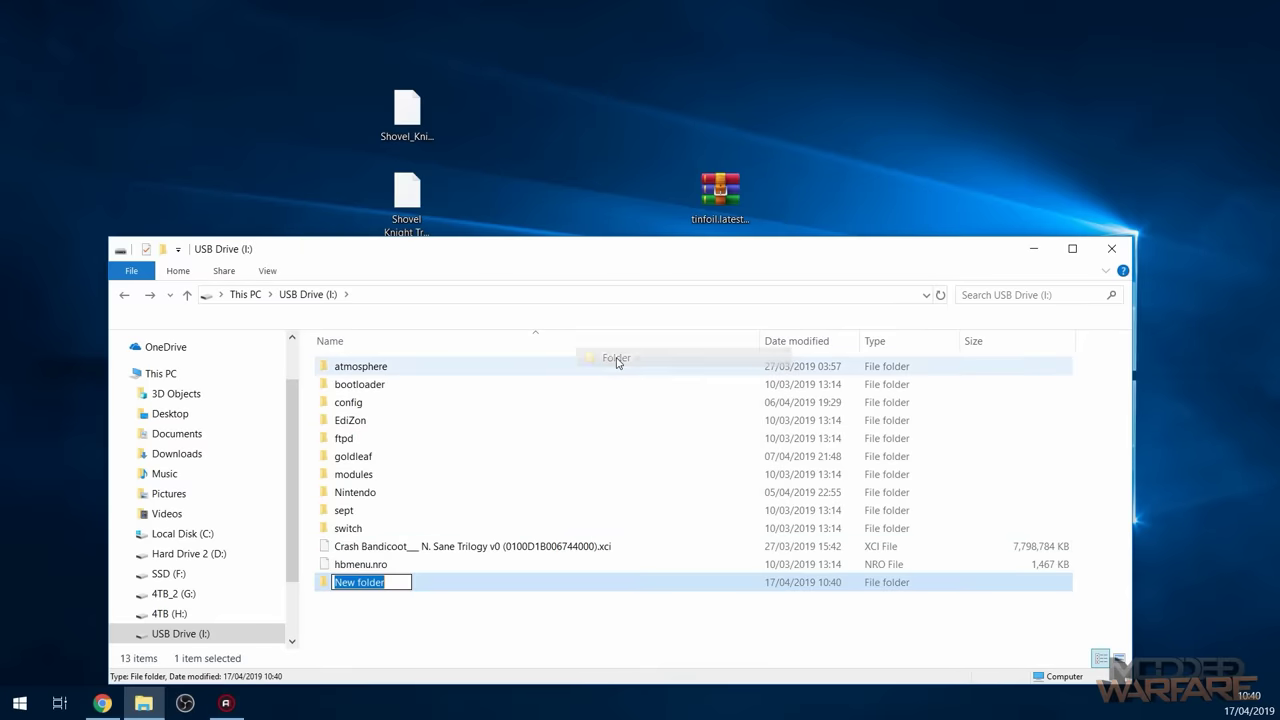
text(games)
key(Return)
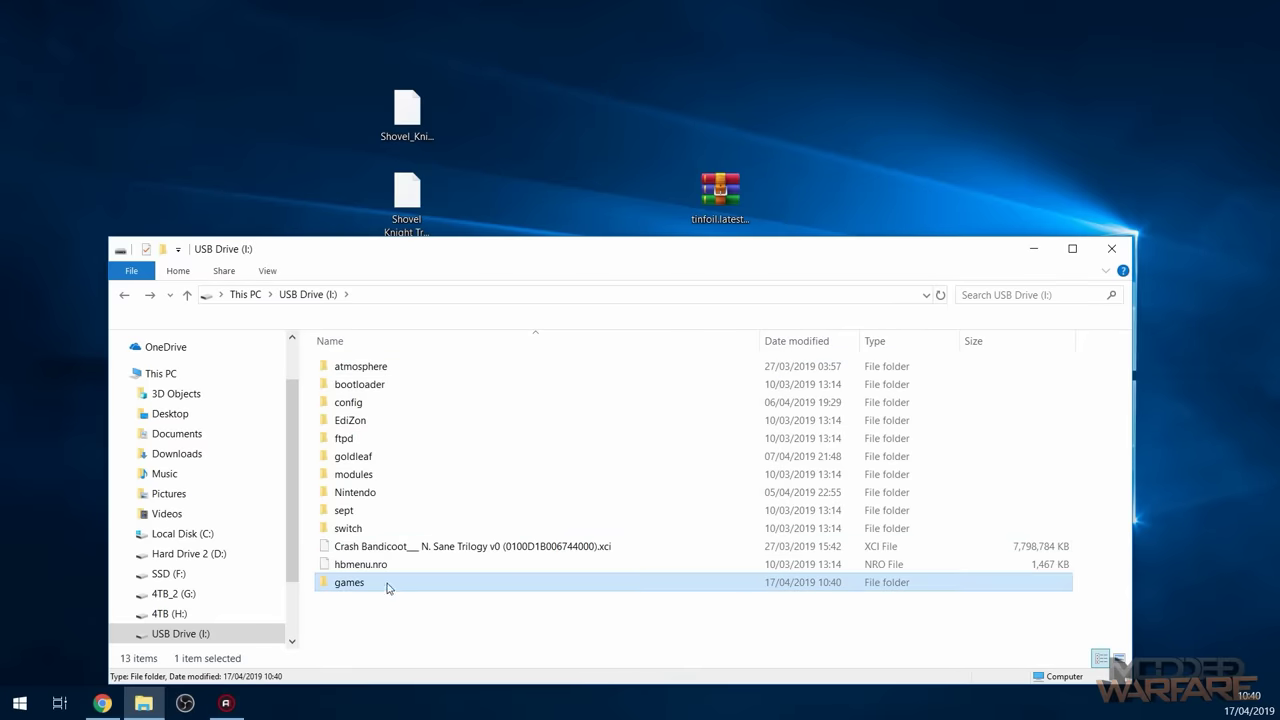
Step: Move the Crash Bandicoot XCI file into the games folder
click(374, 543)
drag(374, 546, 540, 451)
key(BackSpace)
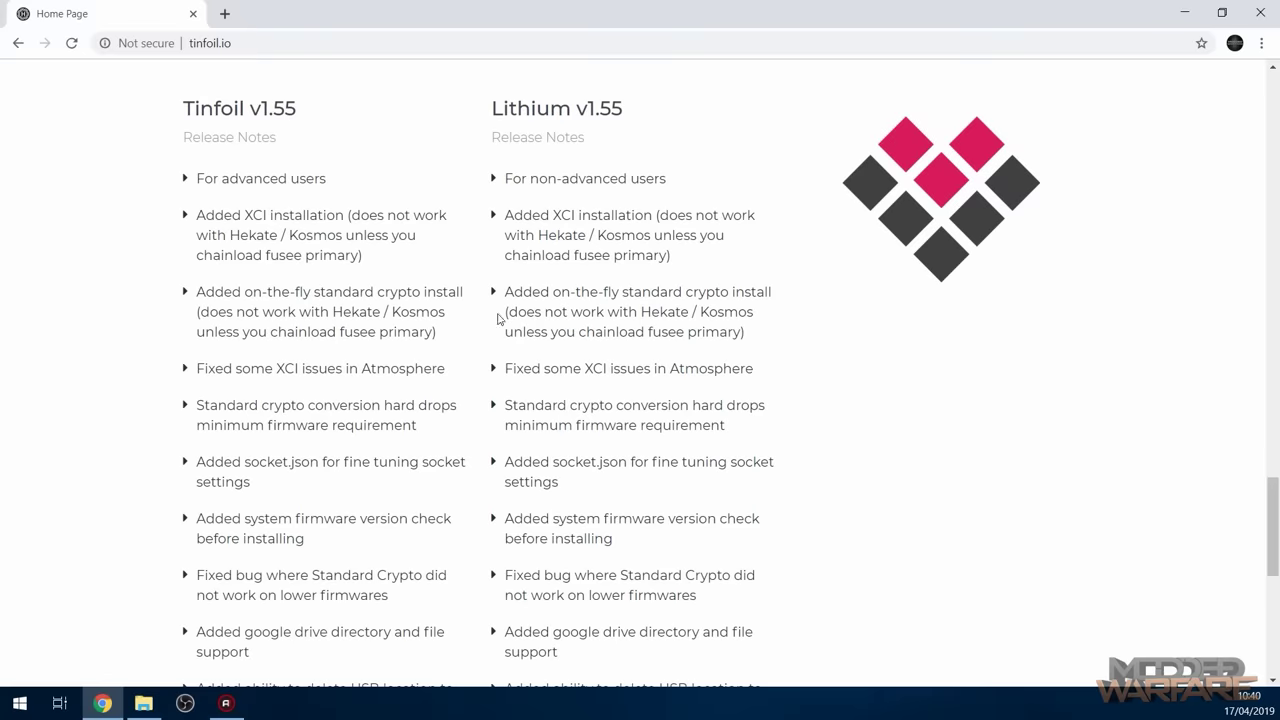
Step: Read the Tinfoil v1.55 release notes, minimize Chrome, and reposition the tinfoil.latest.zip icon
scroll(490, 397, up, 1)
scroll(490, 397, up, 2)
scroll(490, 397, down, 2)
drag(240, 43, 171, 45)
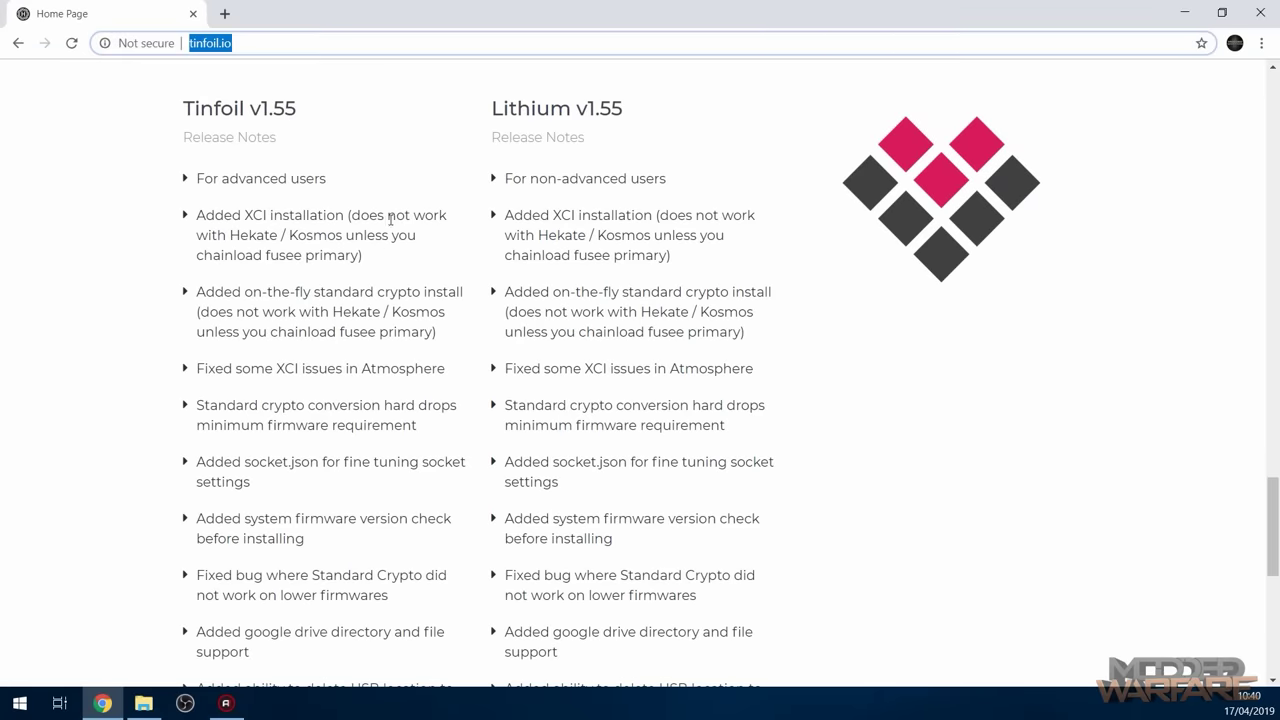
scroll(303, 142, down, 5)
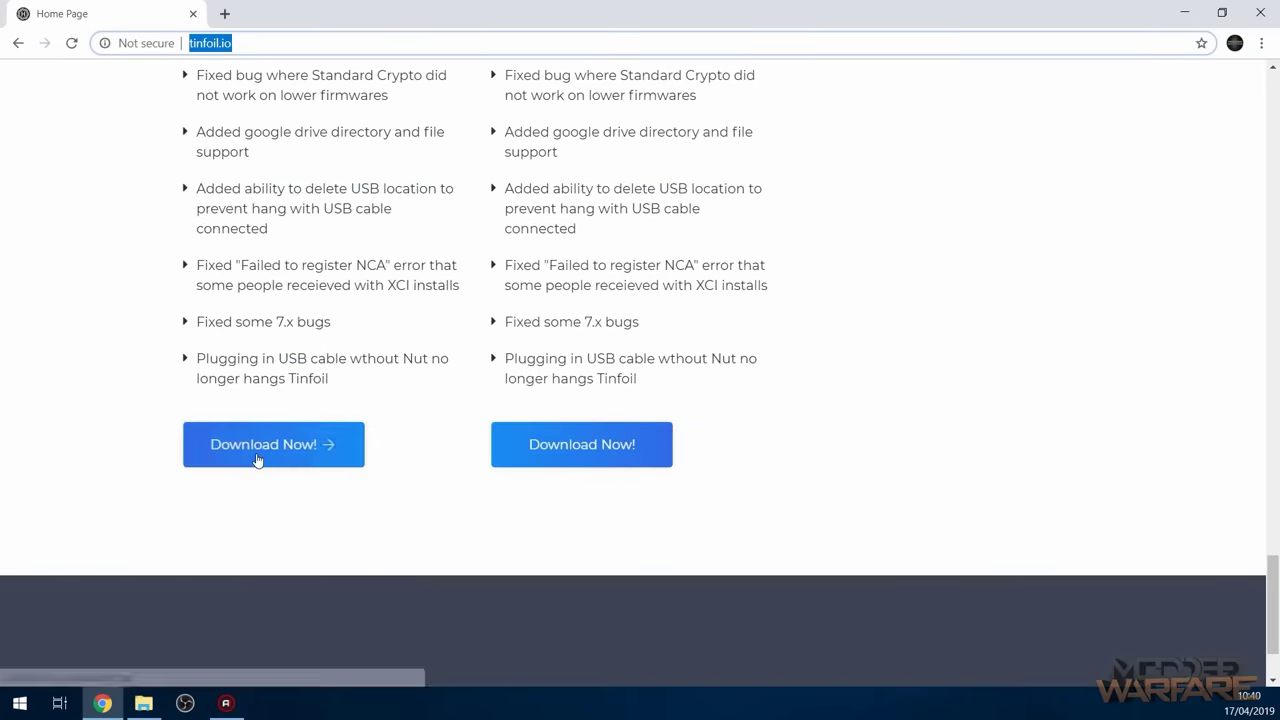
scroll(340, 520, up, 7)
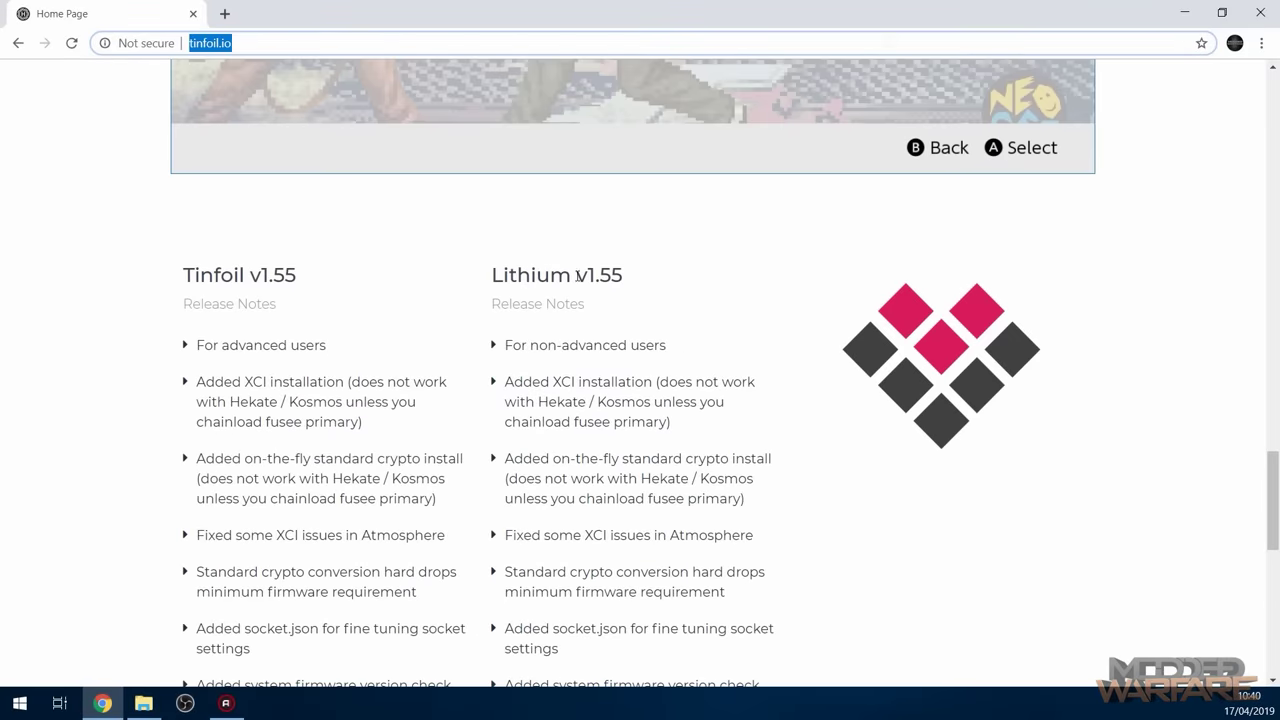
drag(550, 276, 661, 280)
click(661, 281)
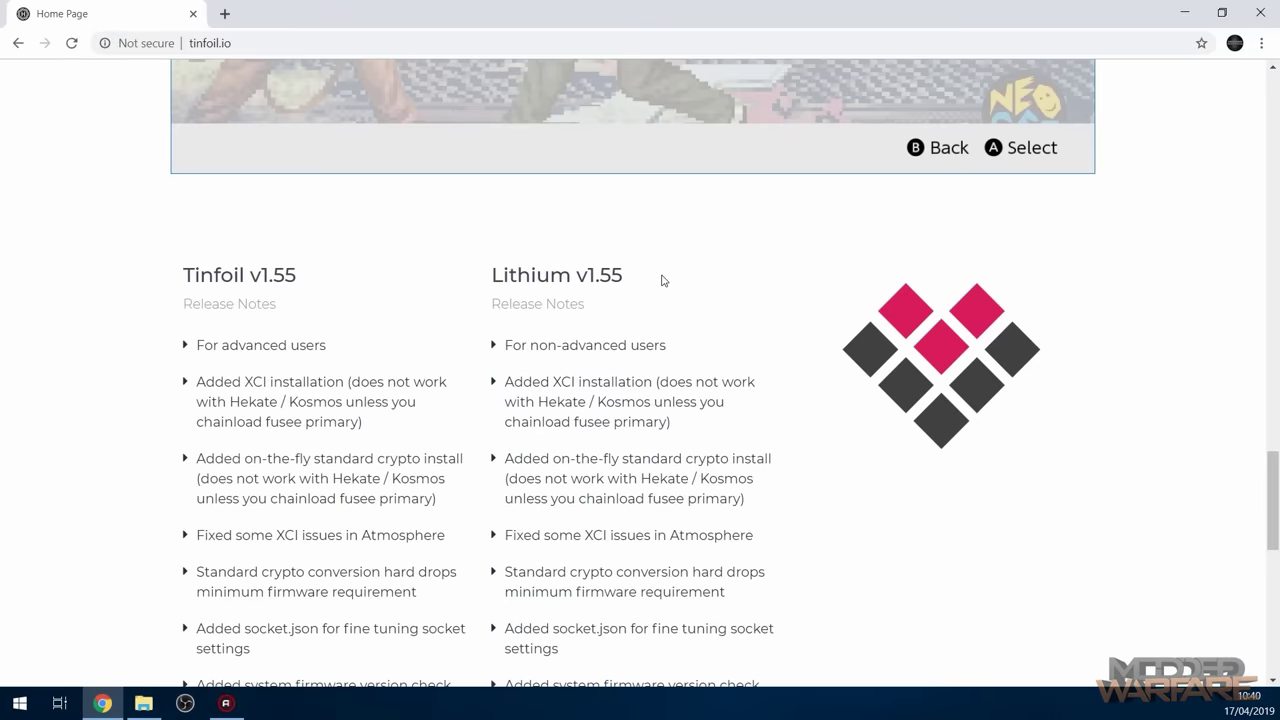
scroll(351, 306, down, 4)
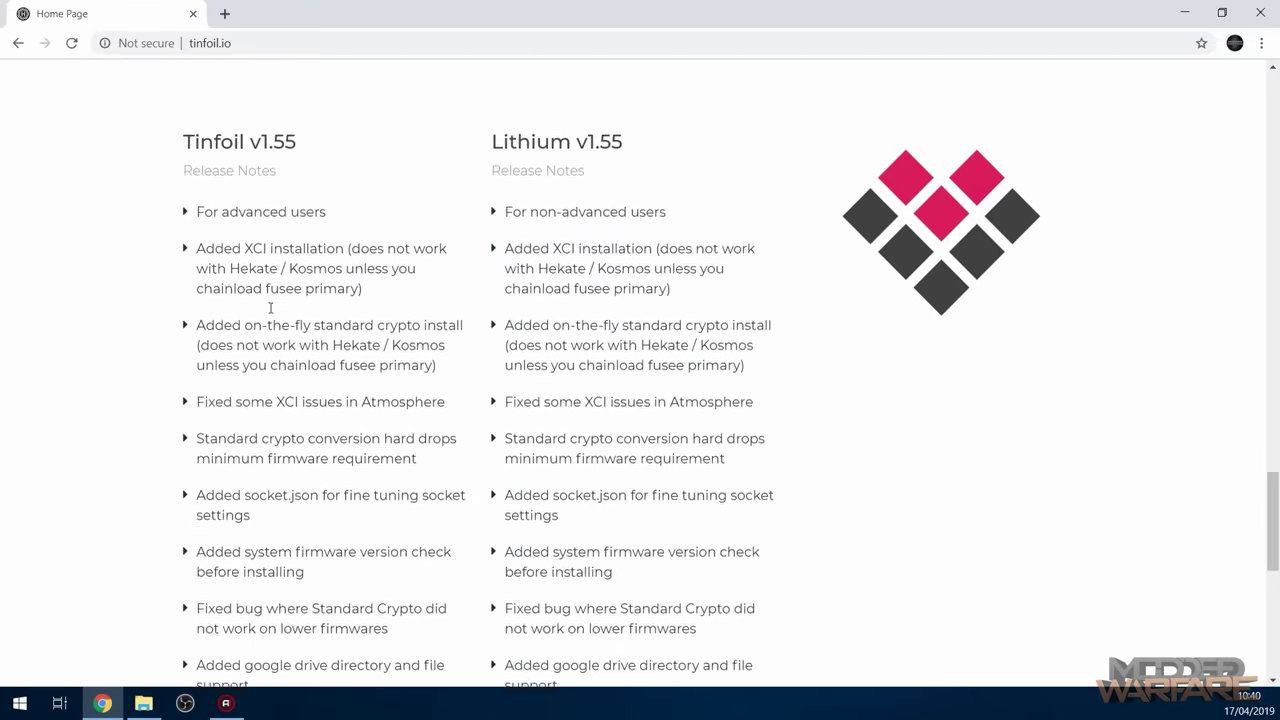
scroll(407, 318, down, 1)
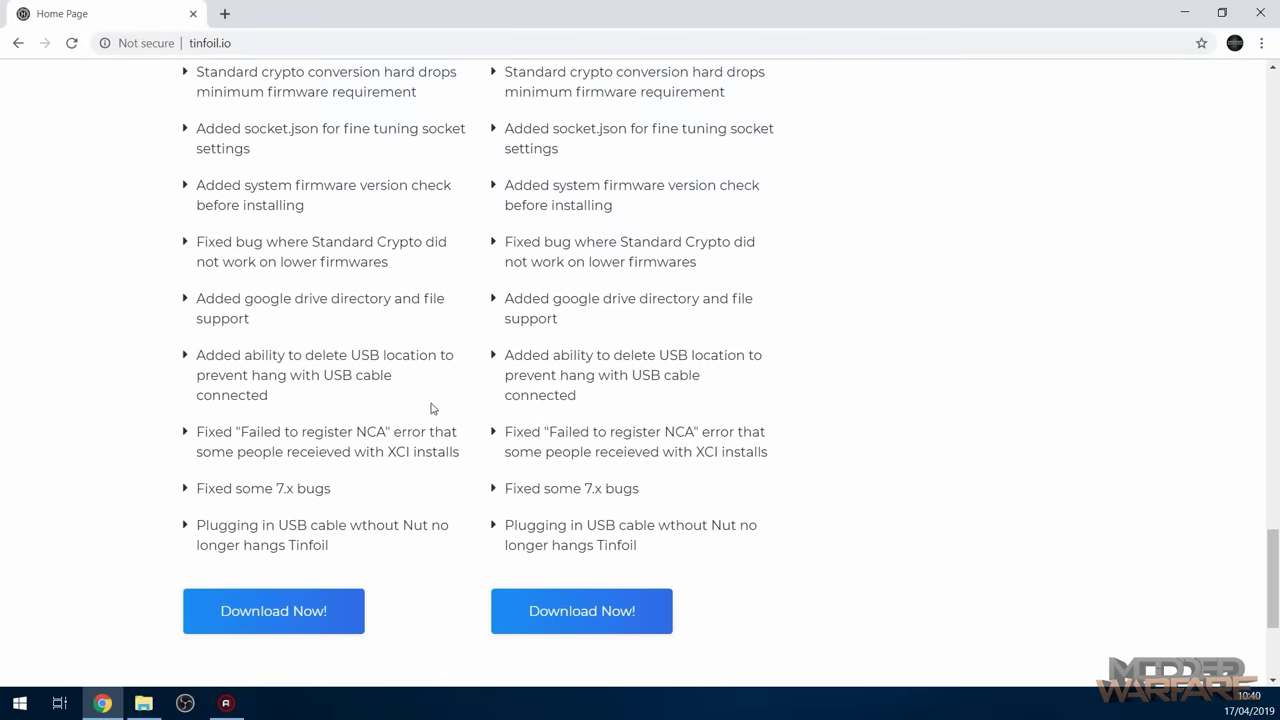
click(1184, 13)
drag(703, 185, 672, 130)
Step: Open tinfoil.latest.zip in WinRAR and open the switch folder in both the archive and USB drive
double_click(672, 139)
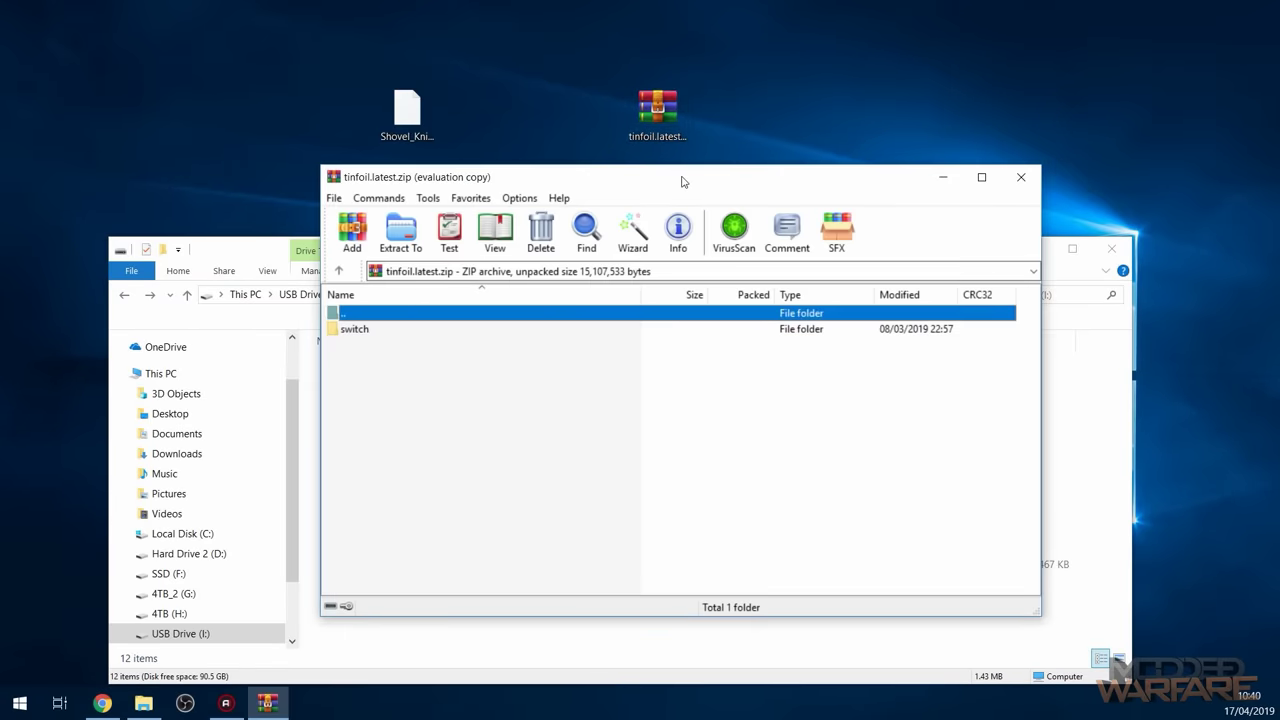
drag(681, 177, 934, 77)
drag(449, 254, 405, 236)
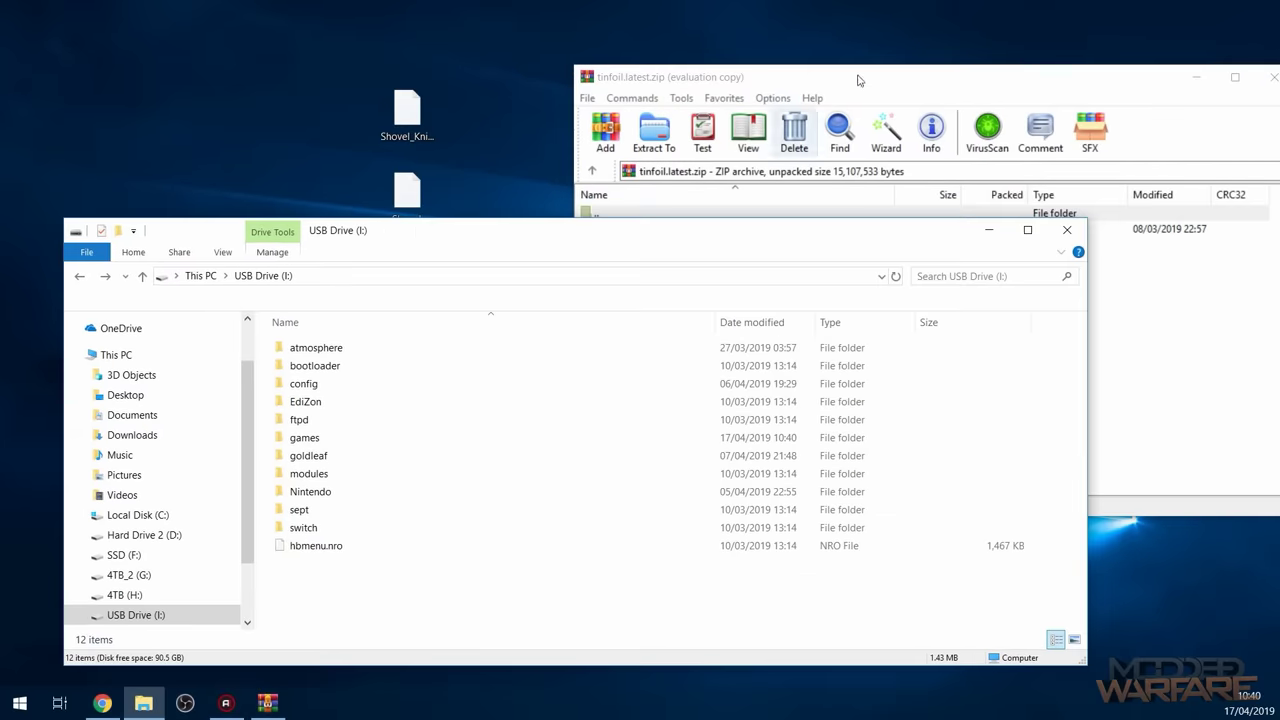
click(858, 79)
click(623, 233)
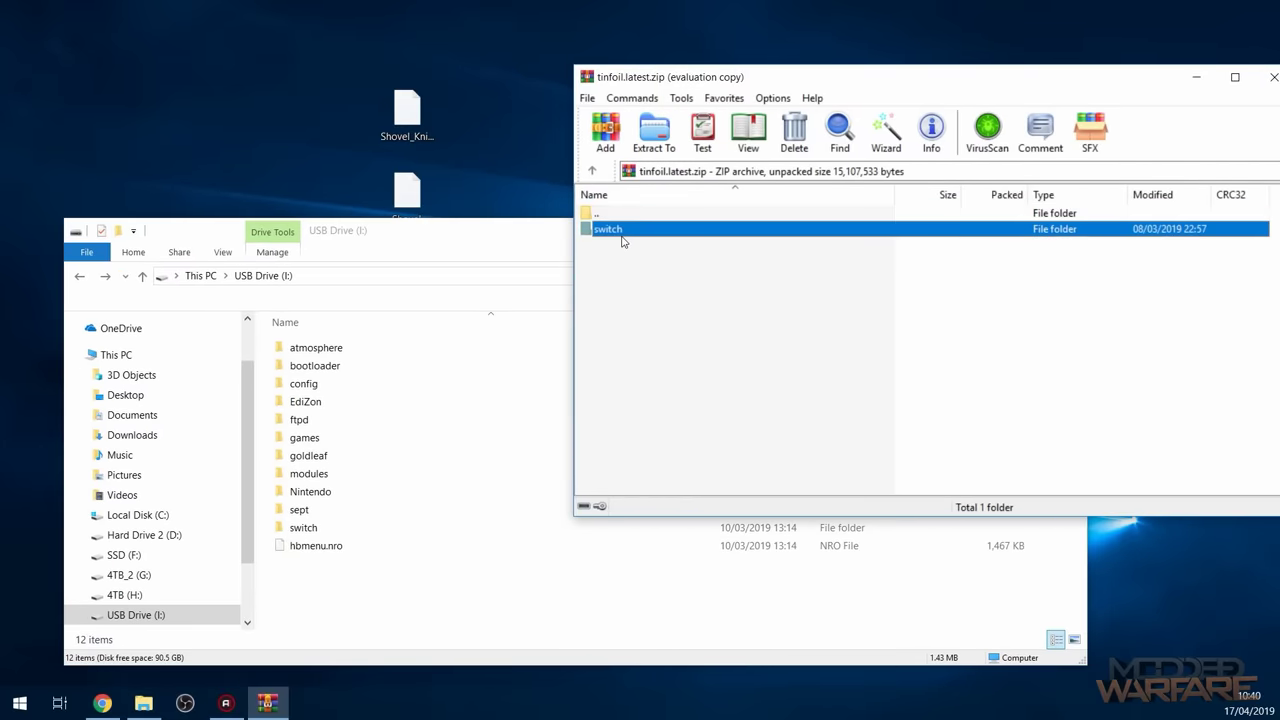
double_click(629, 236)
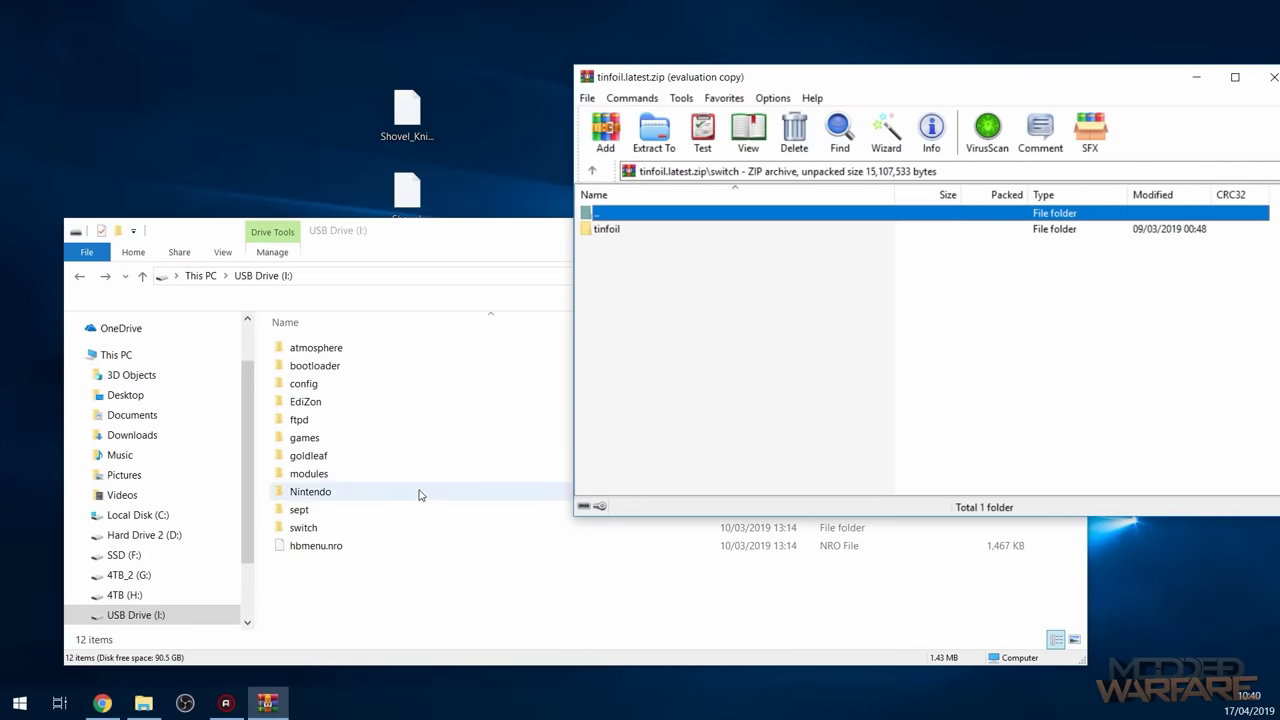
double_click(321, 528)
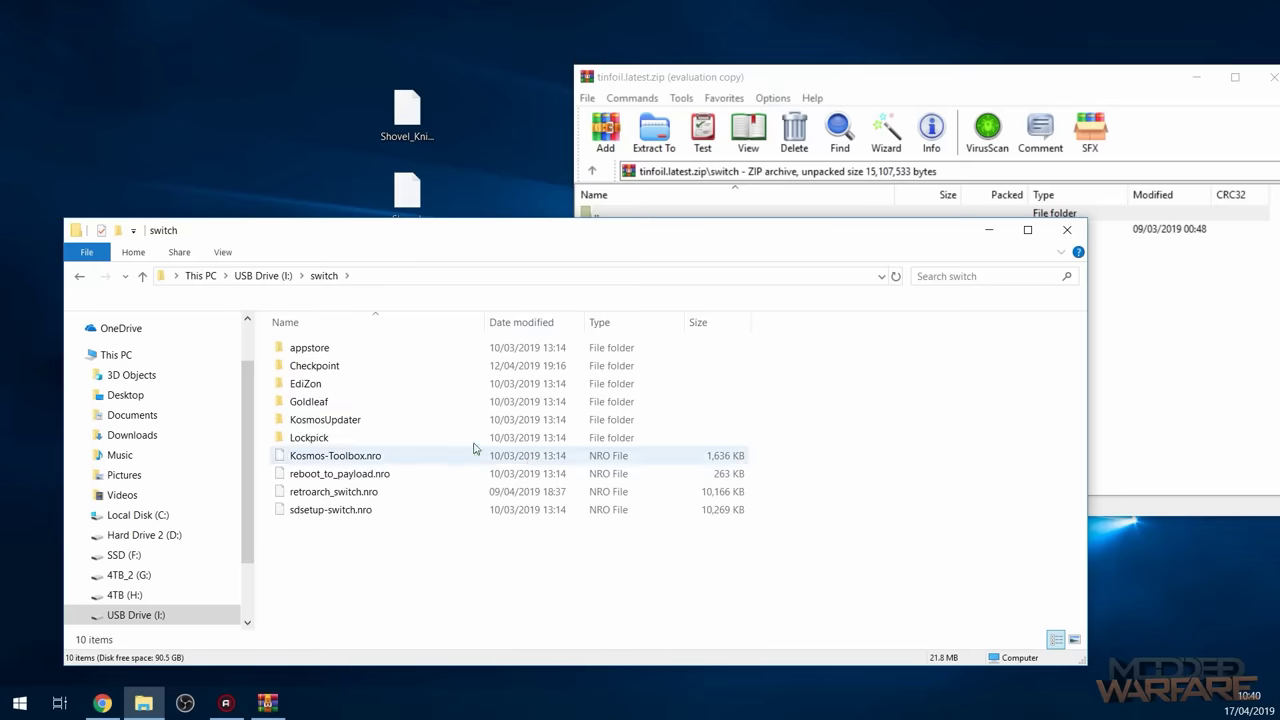
Step: Copy the tinfoil folder from the archive into I:\switch and close WinRAR
click(668, 246)
click(660, 228)
drag(660, 228, 399, 585)
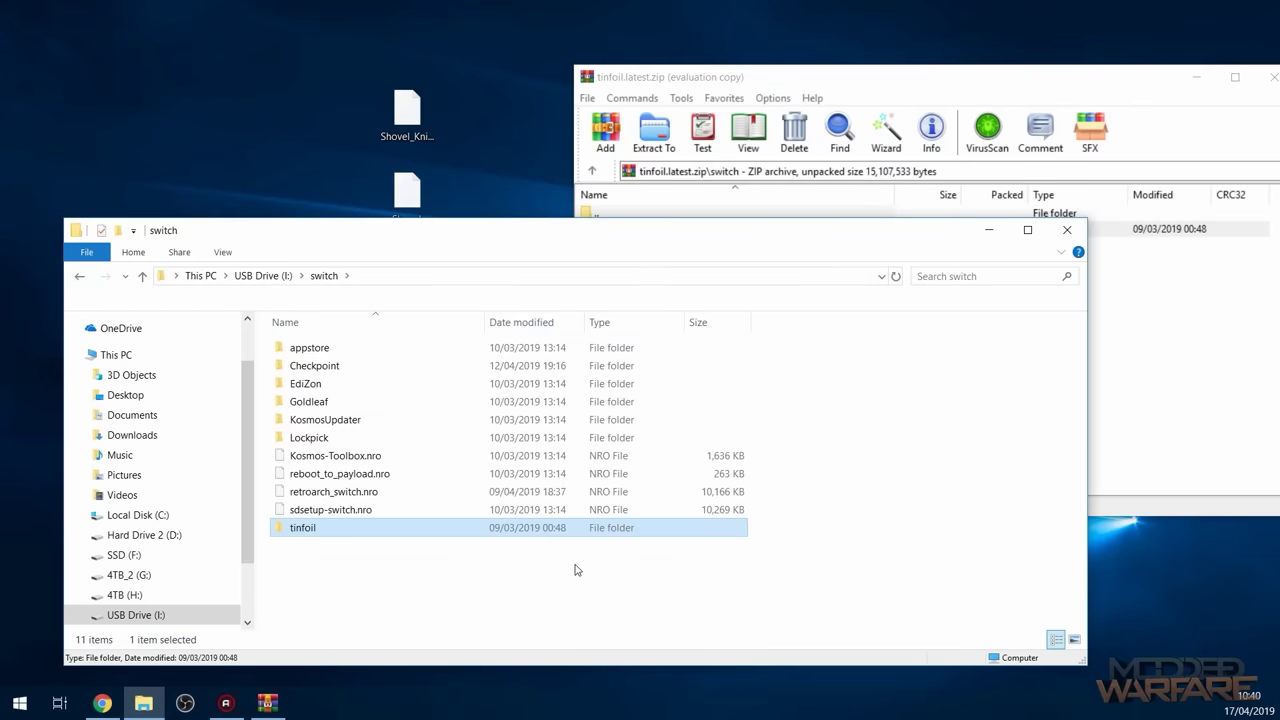
click(897, 280)
click(766, 600)
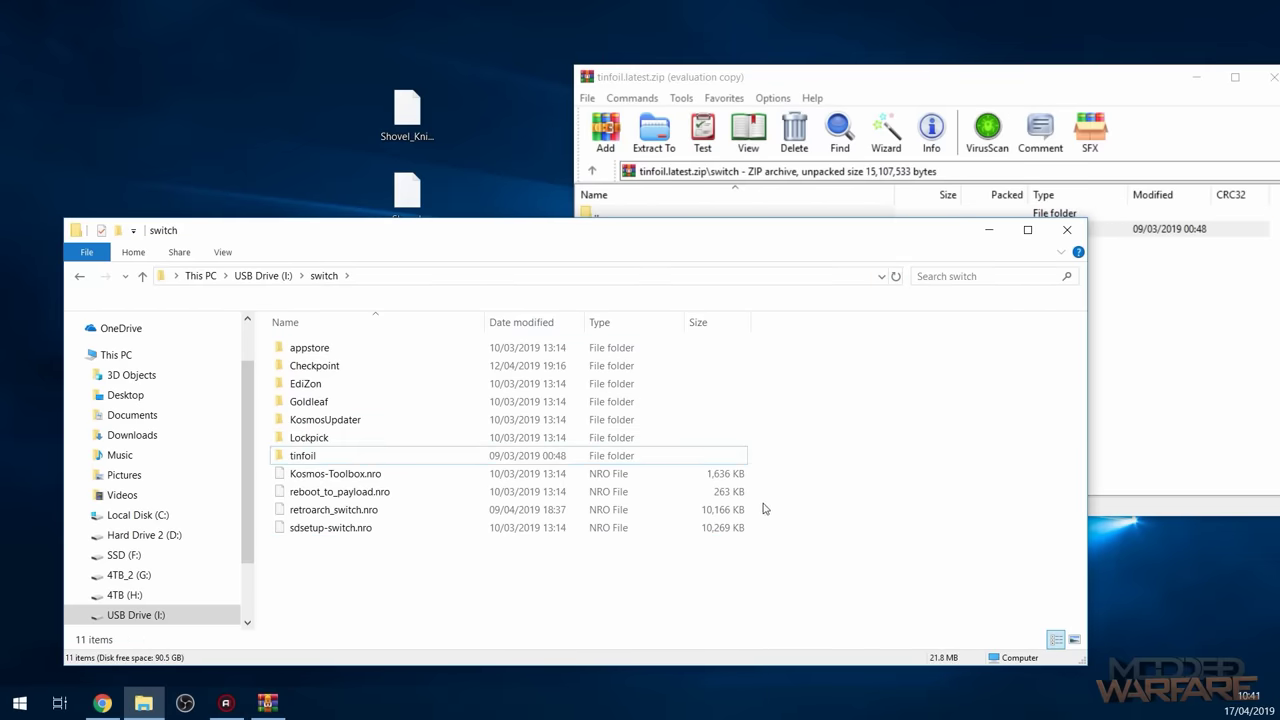
key(BackSpace)
drag(1100, 80, 796, 120)
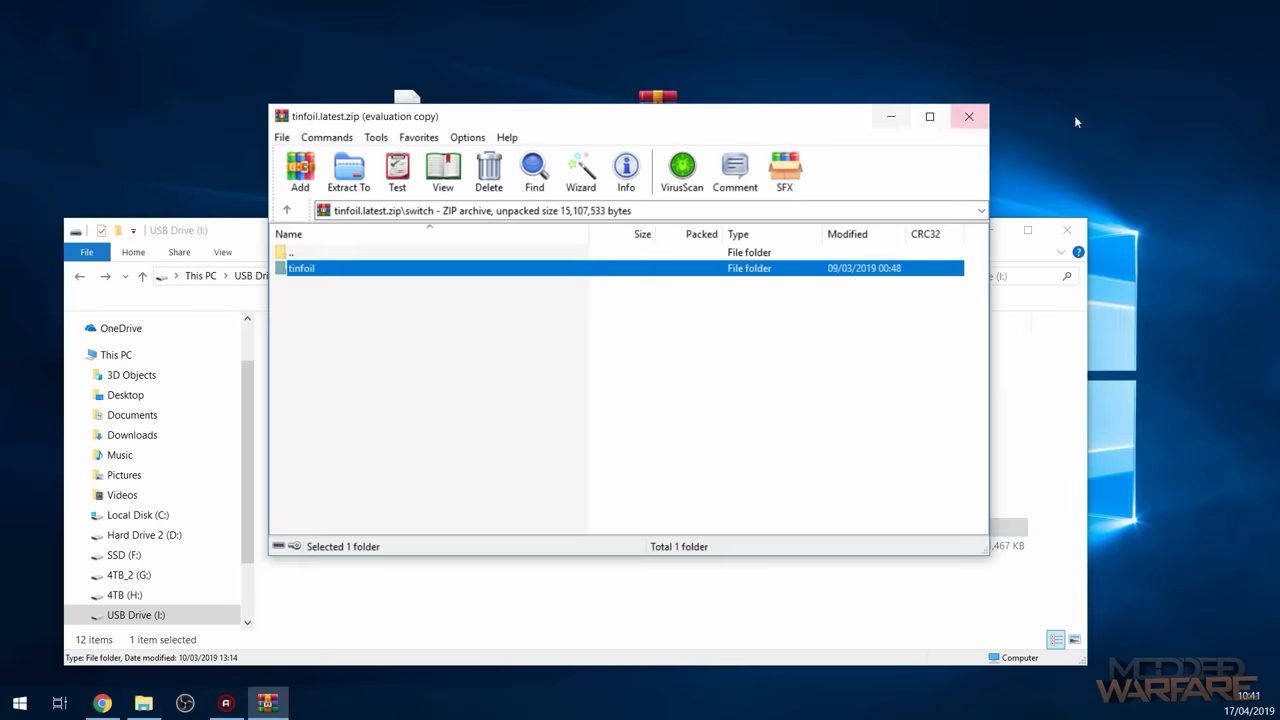
click(975, 117)
drag(865, 230, 894, 283)
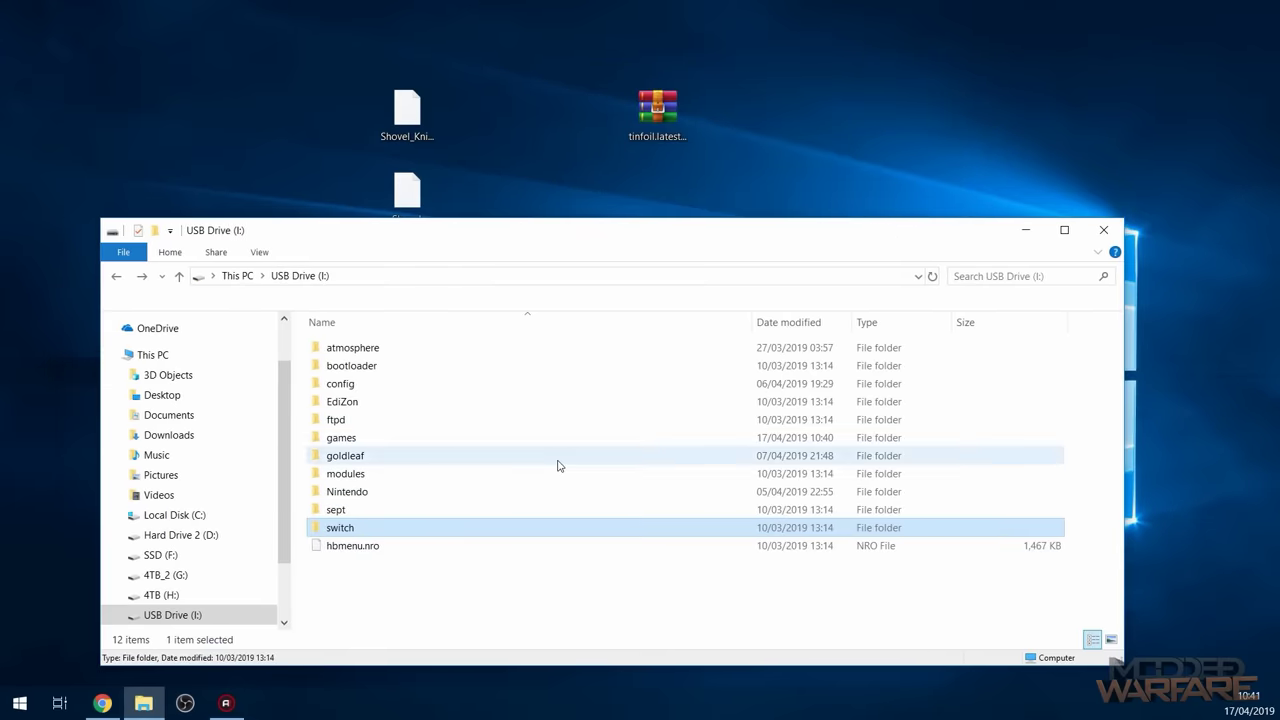
Step: Open the USB drive's games folder, select the Crash Bandicoot XCI, then pick the desktop Shovel Knight files
double_click(403, 488)
click(786, 403)
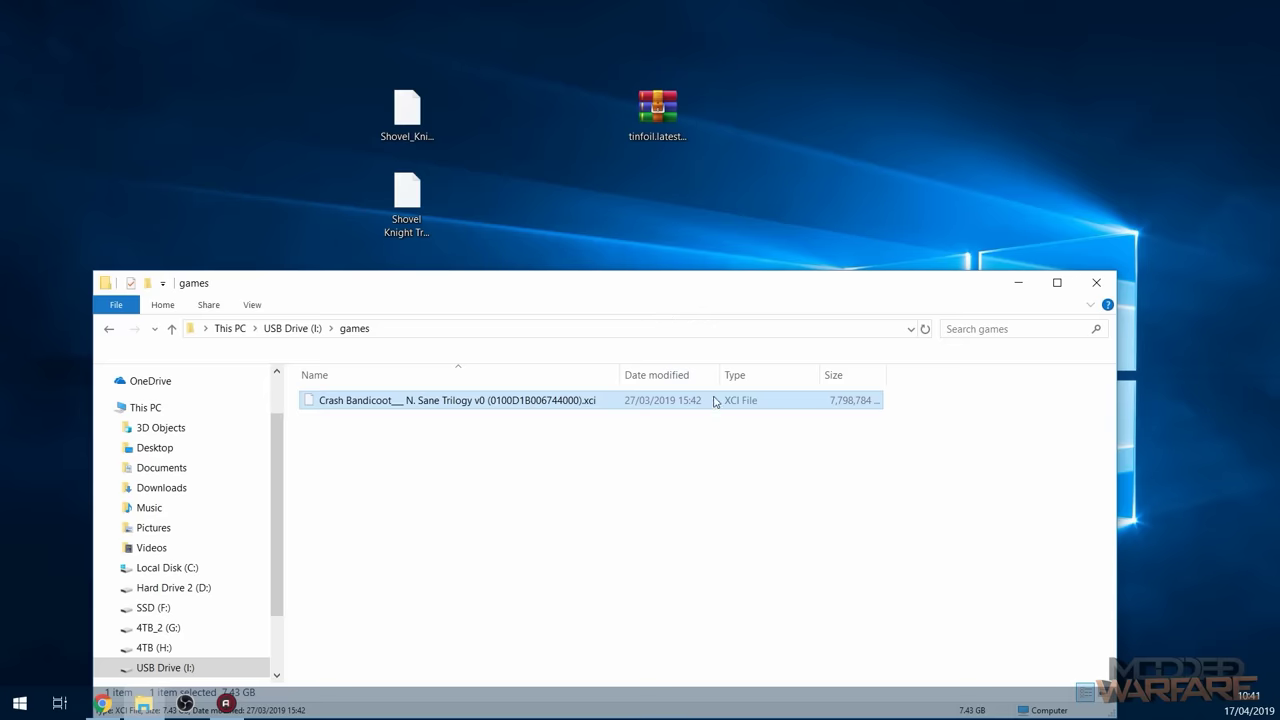
click(380, 120)
mouse_move(398, 116)
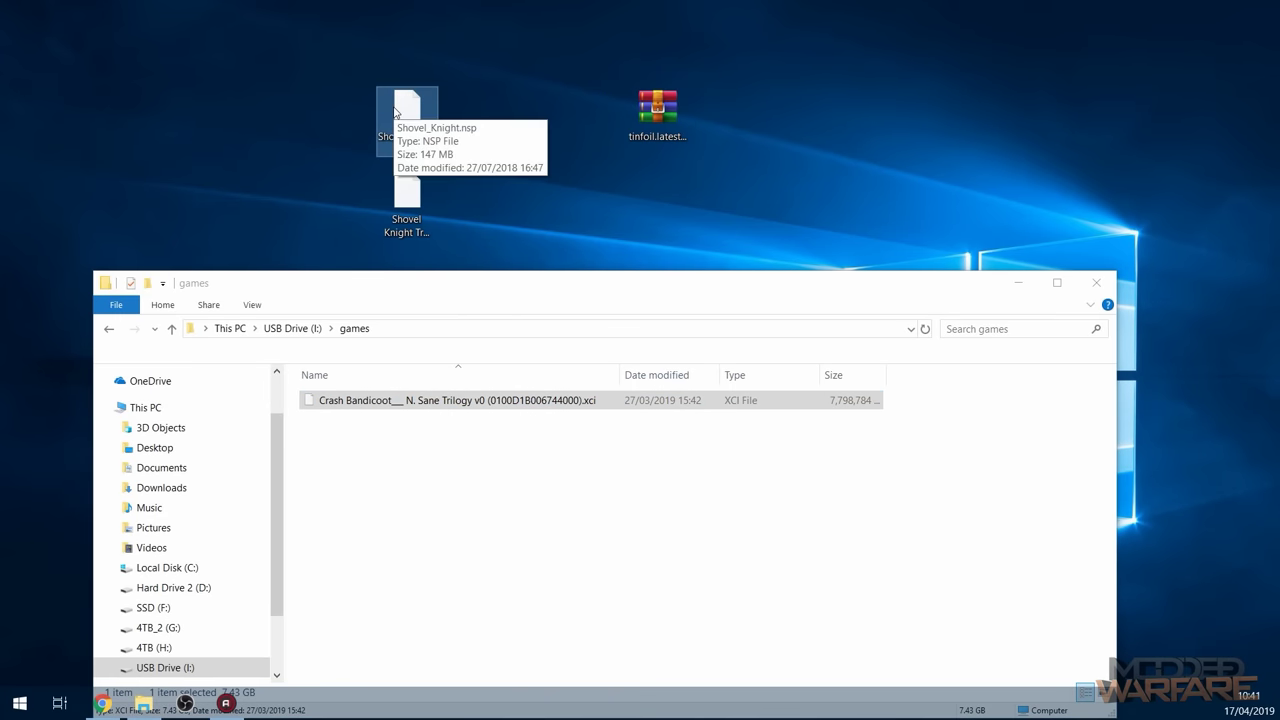
click(407, 195)
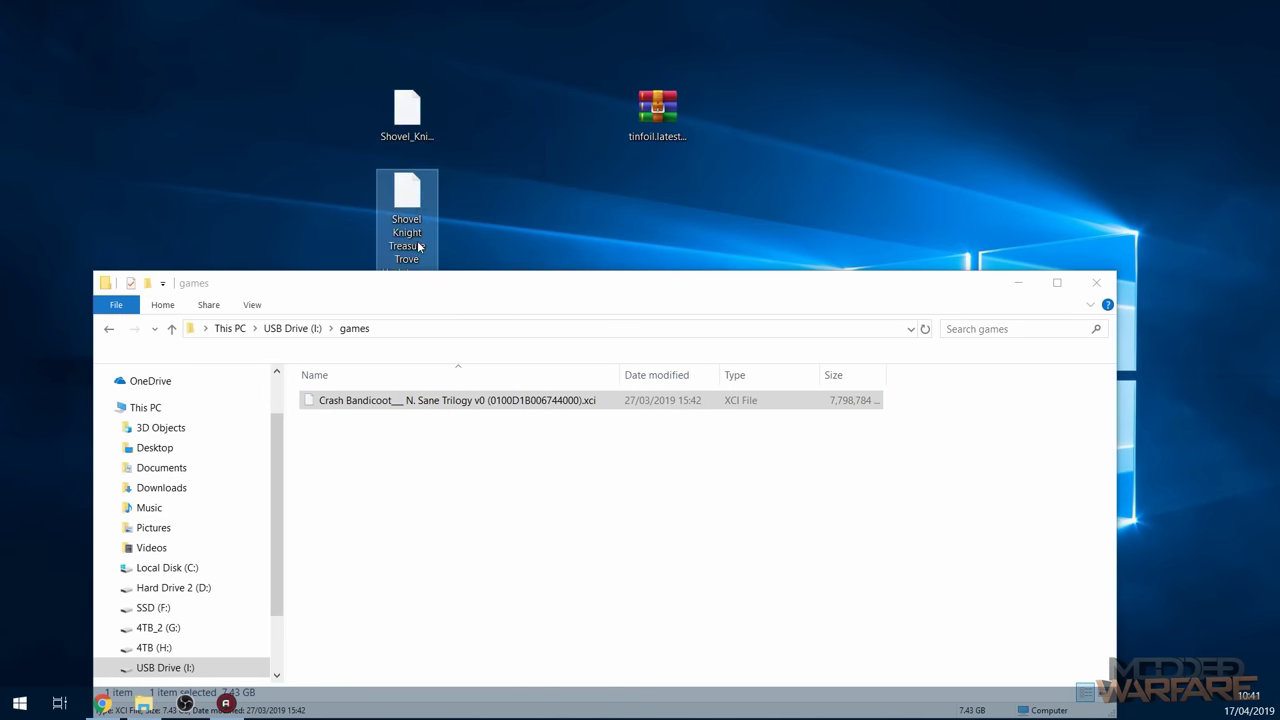
Step: Copy Shovel_Knight.nsp and the Treasure Trove Update NSP from the desktop into the games folder
drag(505, 285, 500, 330)
click(408, 200)
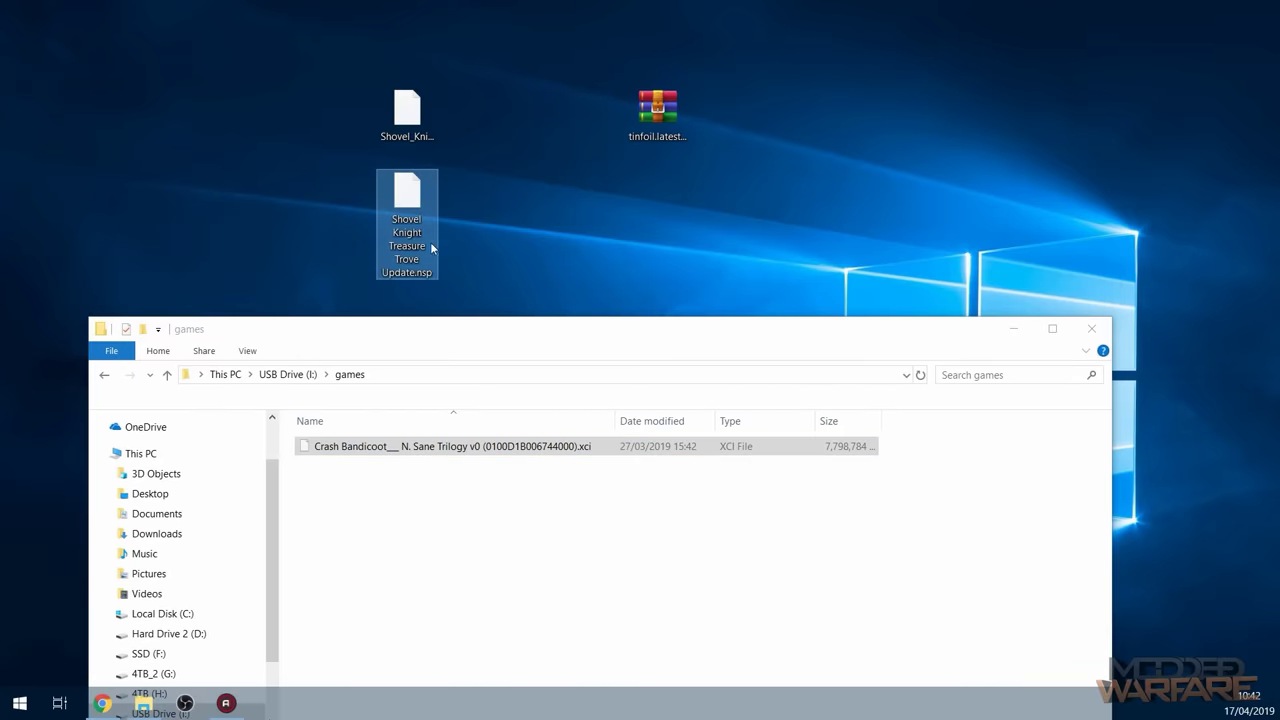
drag(277, 78, 522, 242)
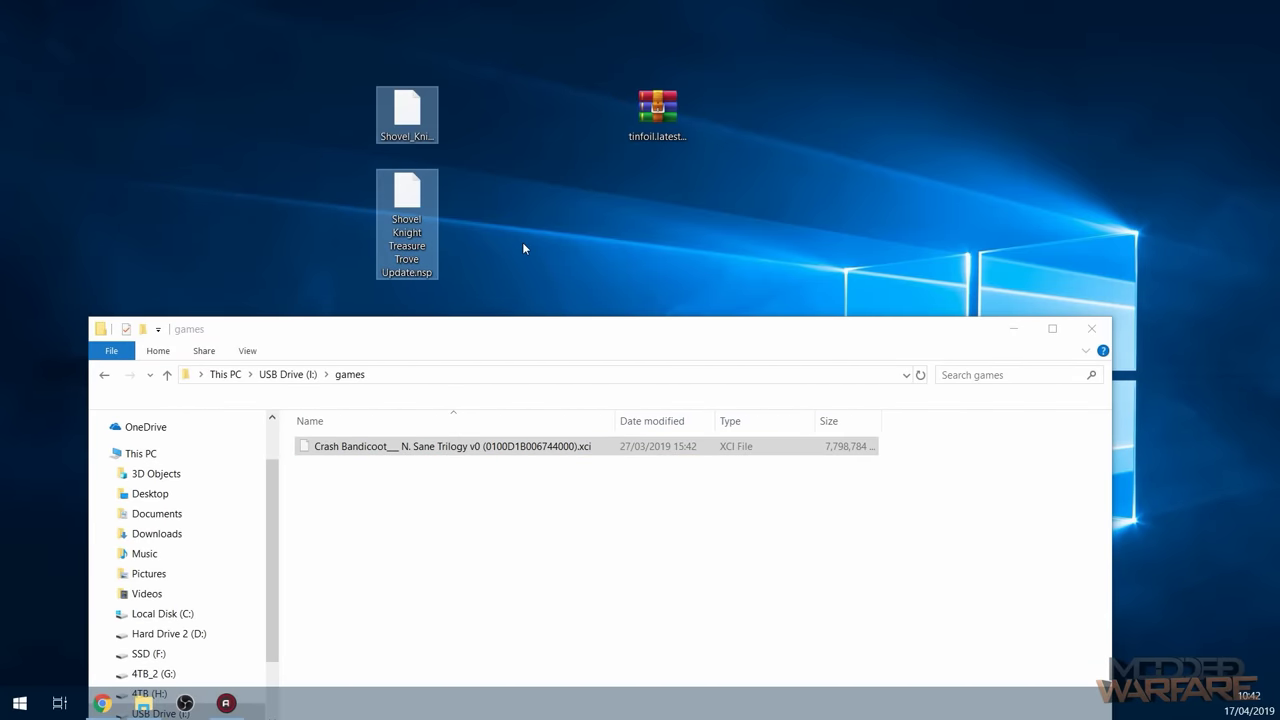
click(595, 488)
key(ctrl+v)
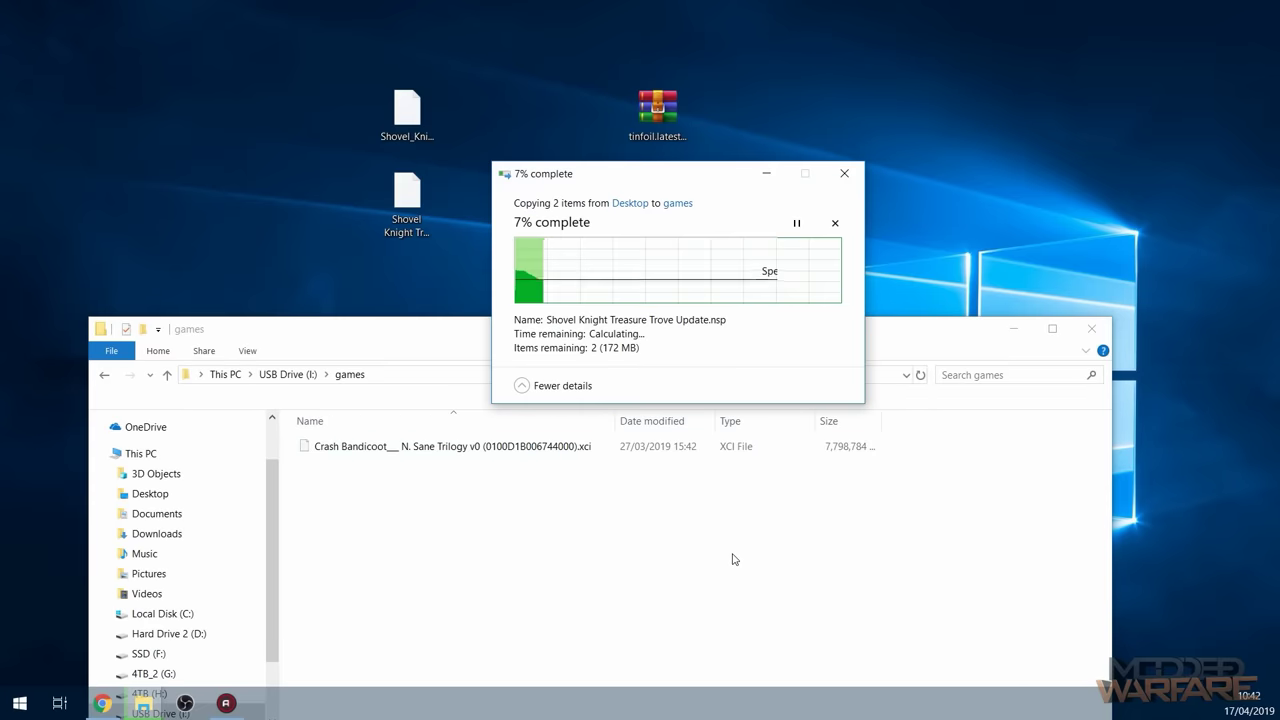
Step: Rearrange the windows during the copy, clear the selection and close the games folder window
drag(686, 184, 880, 110)
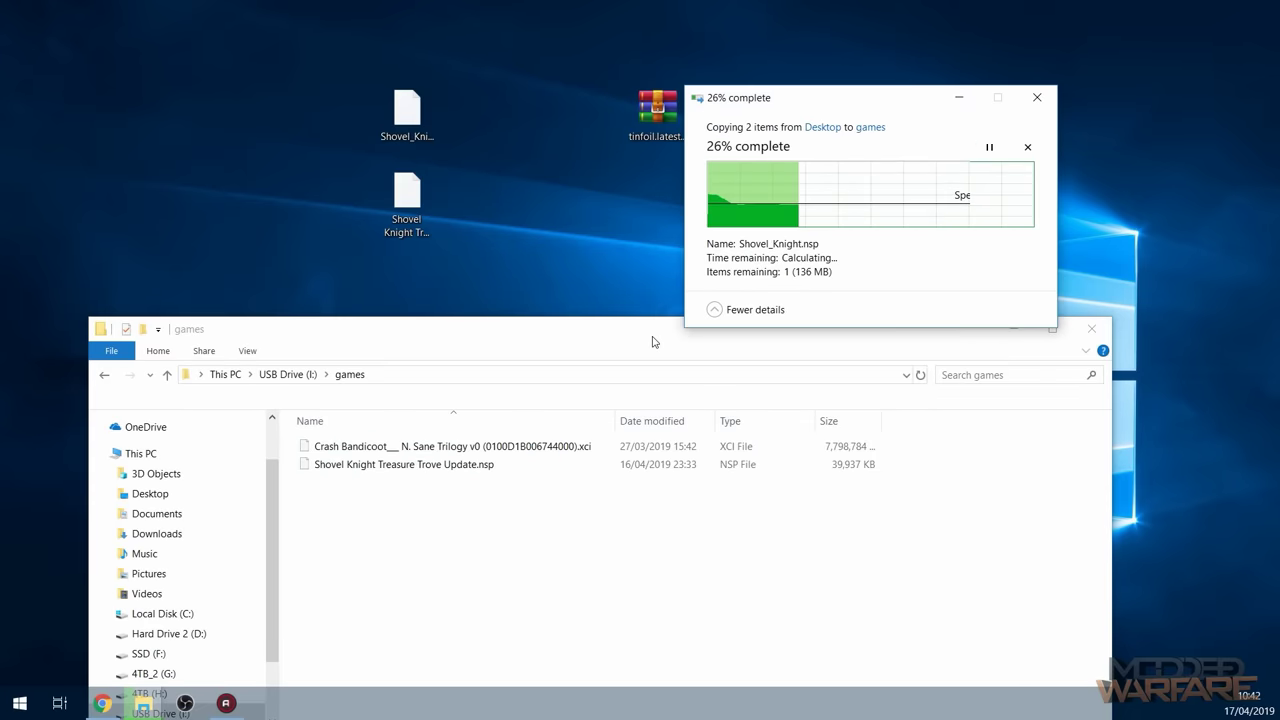
drag(650, 341, 678, 291)
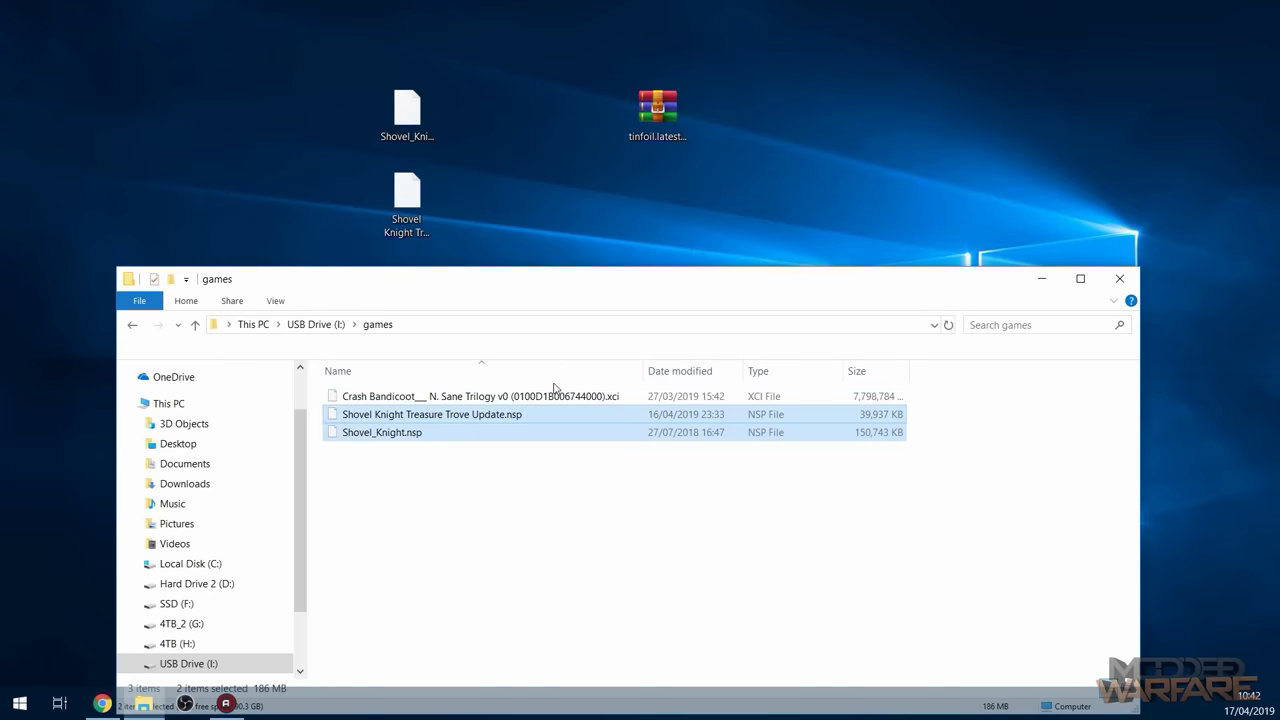
click(572, 483)
drag(745, 281, 740, 154)
click(1115, 152)
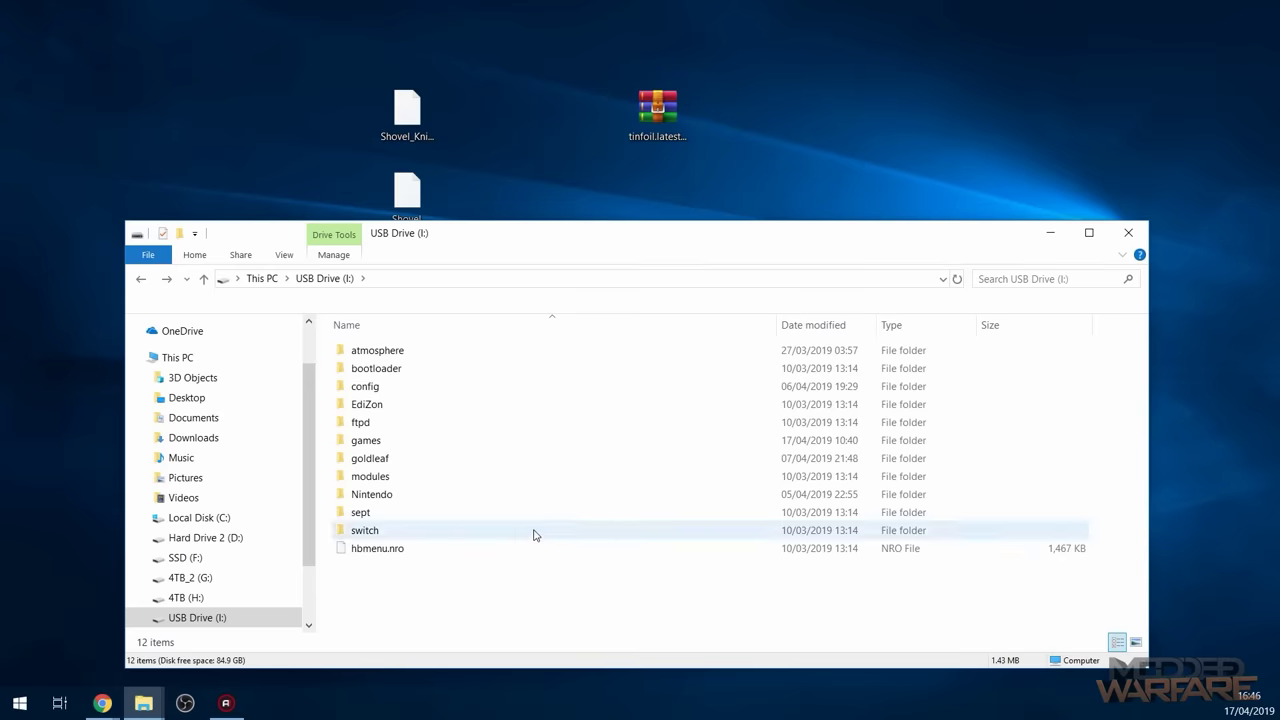
double_click(444, 356)
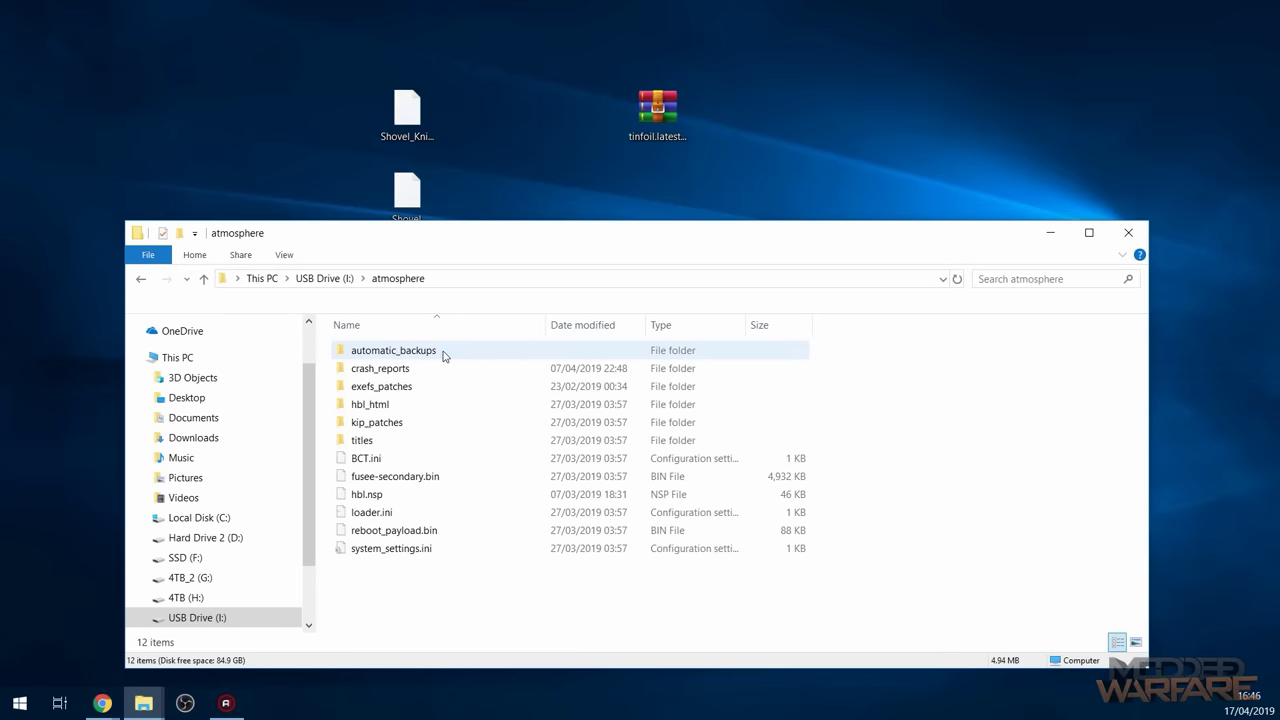
click(397, 388)
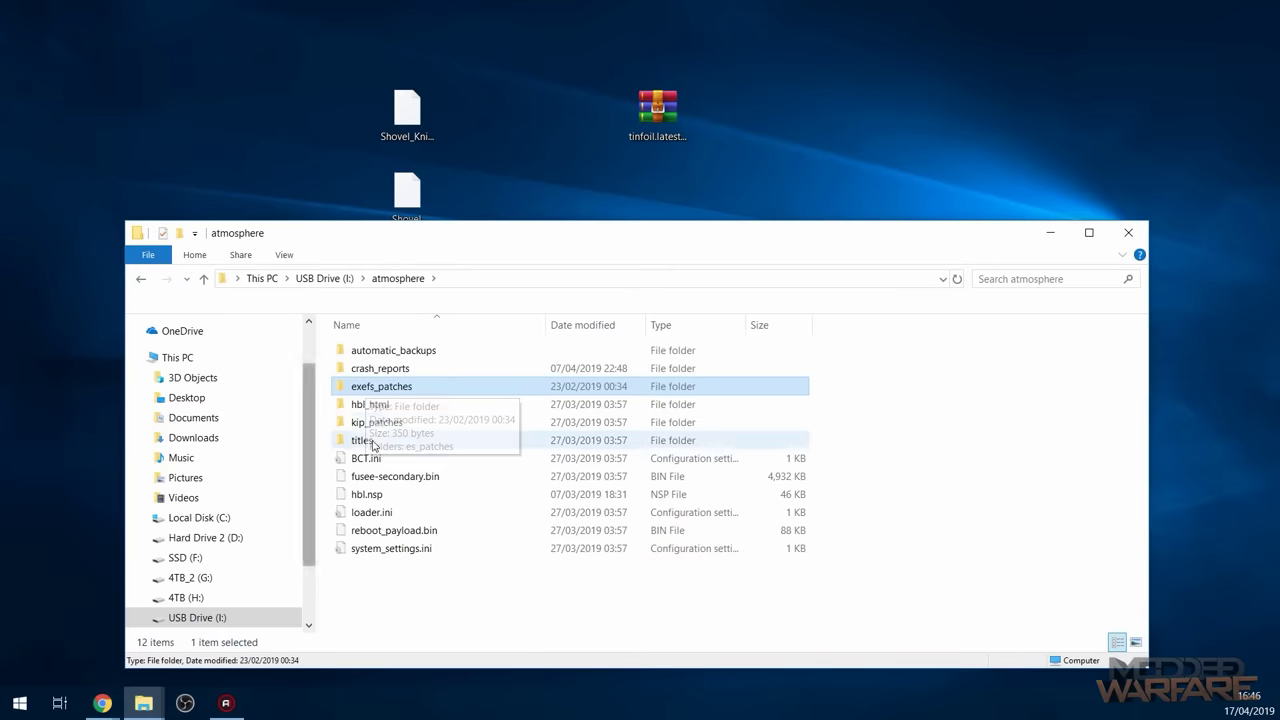
double_click(378, 424)
click(397, 370)
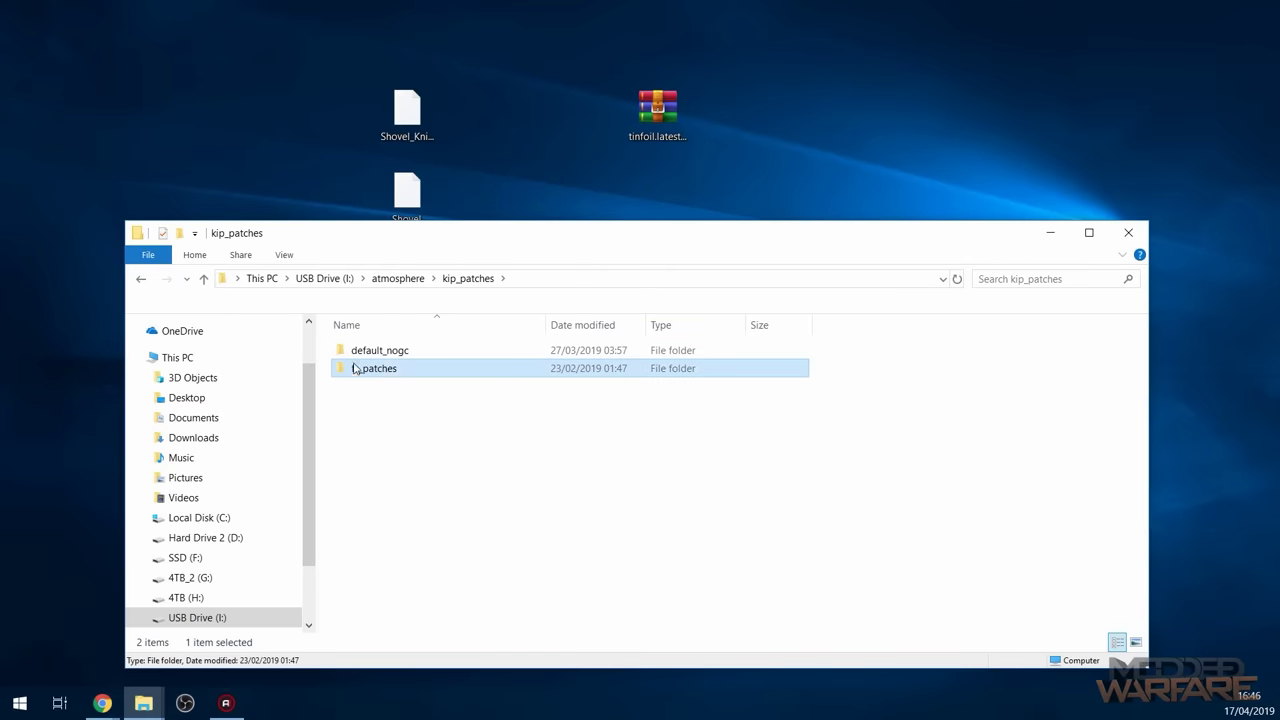
click(399, 279)
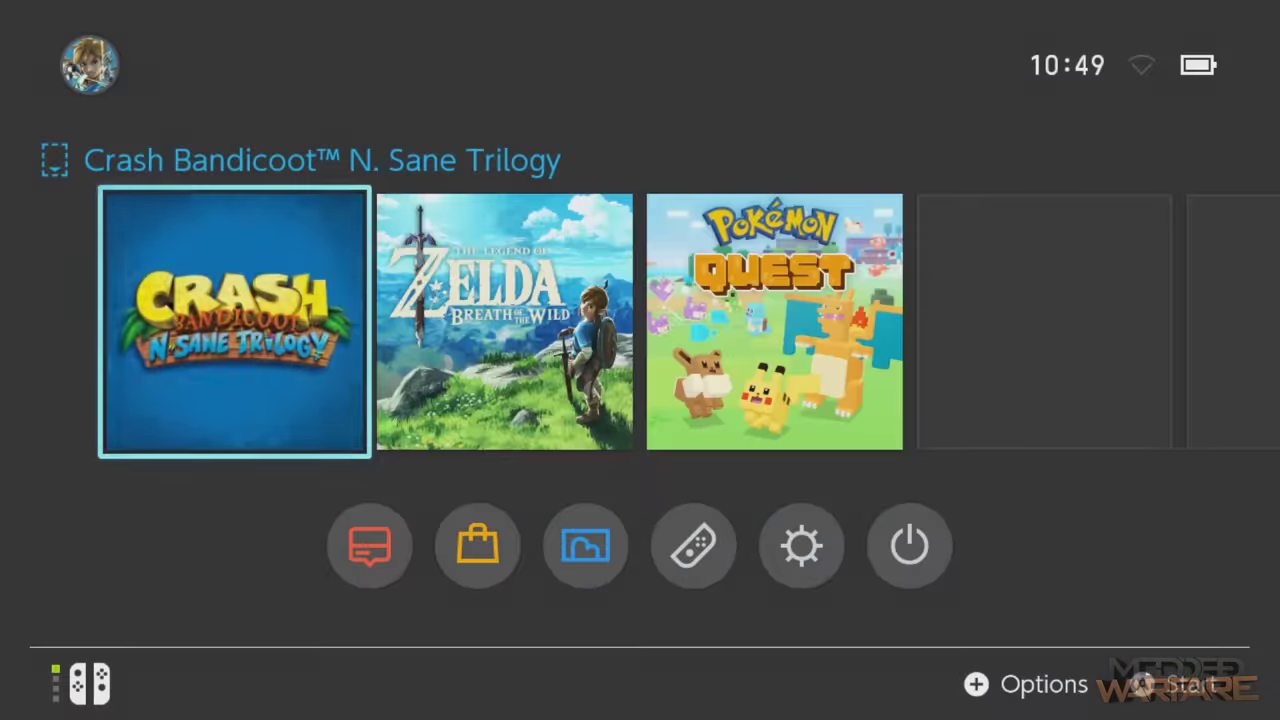
Step: Try starting Crash Bandicoot from the HOME Menu and dismiss the insert-game-card message
key(Right)
key(Right)
key(Left)
key(Left)
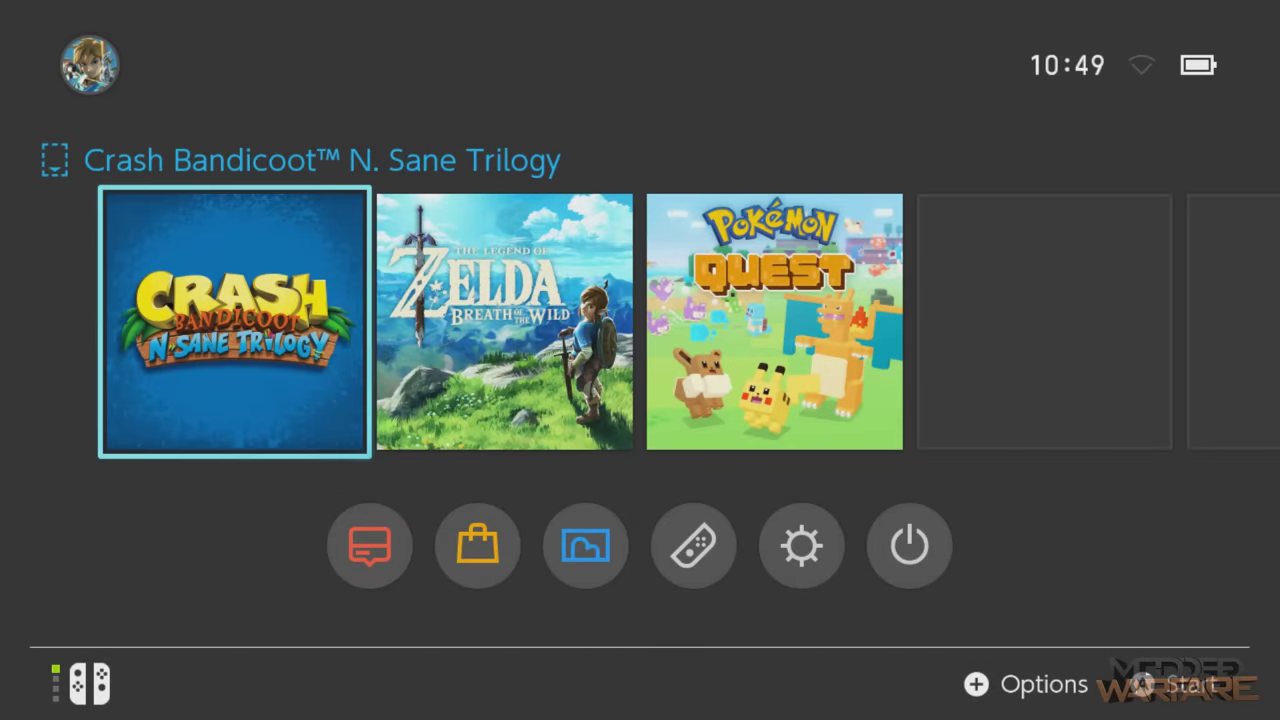
key(Right)
key(Left)
key(Right)
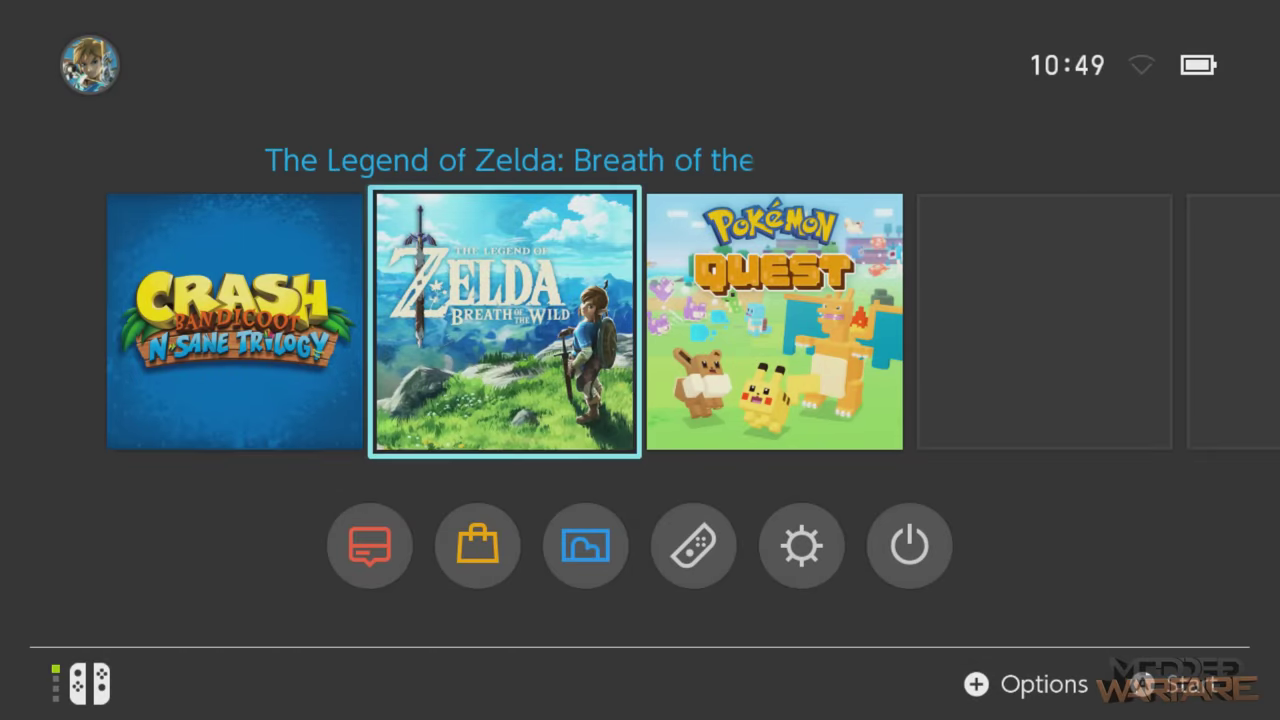
key(Left)
key(Return)
key(Escape)
key(Right)
key(Left)
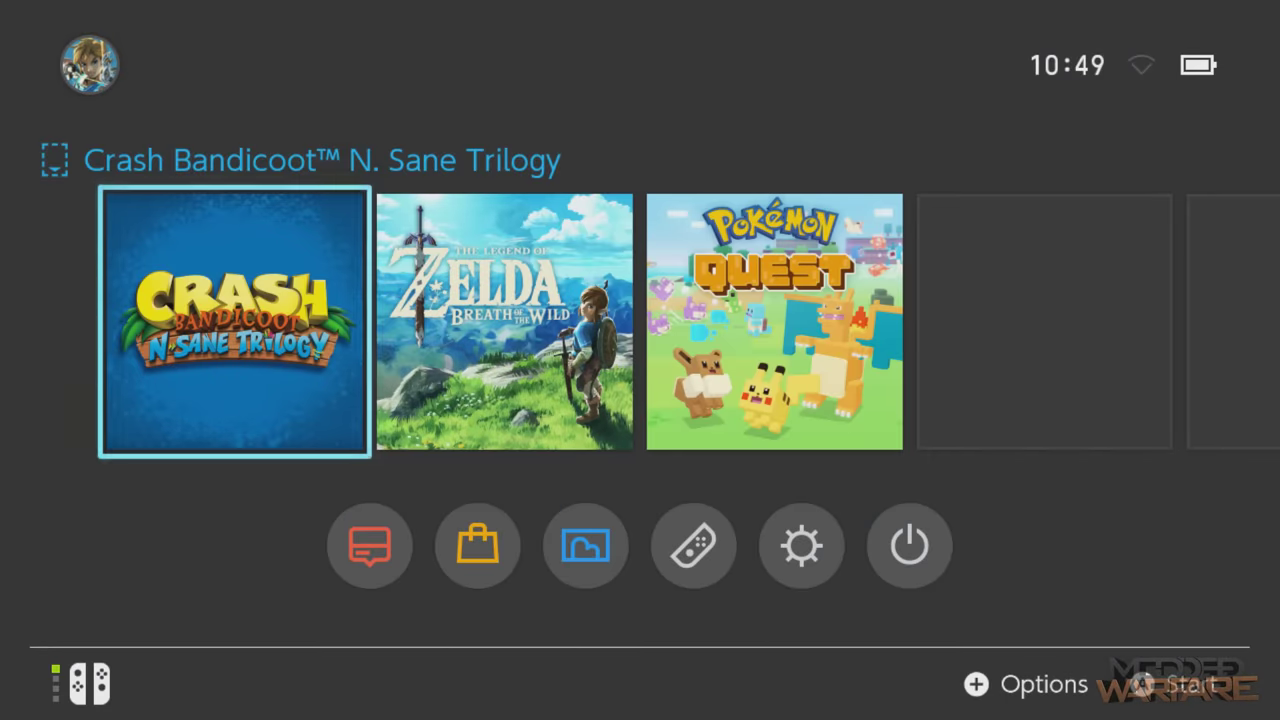
Step: Delete the Crash Bandicoot software through Data Management > Delete Software and confirm
key(plus)
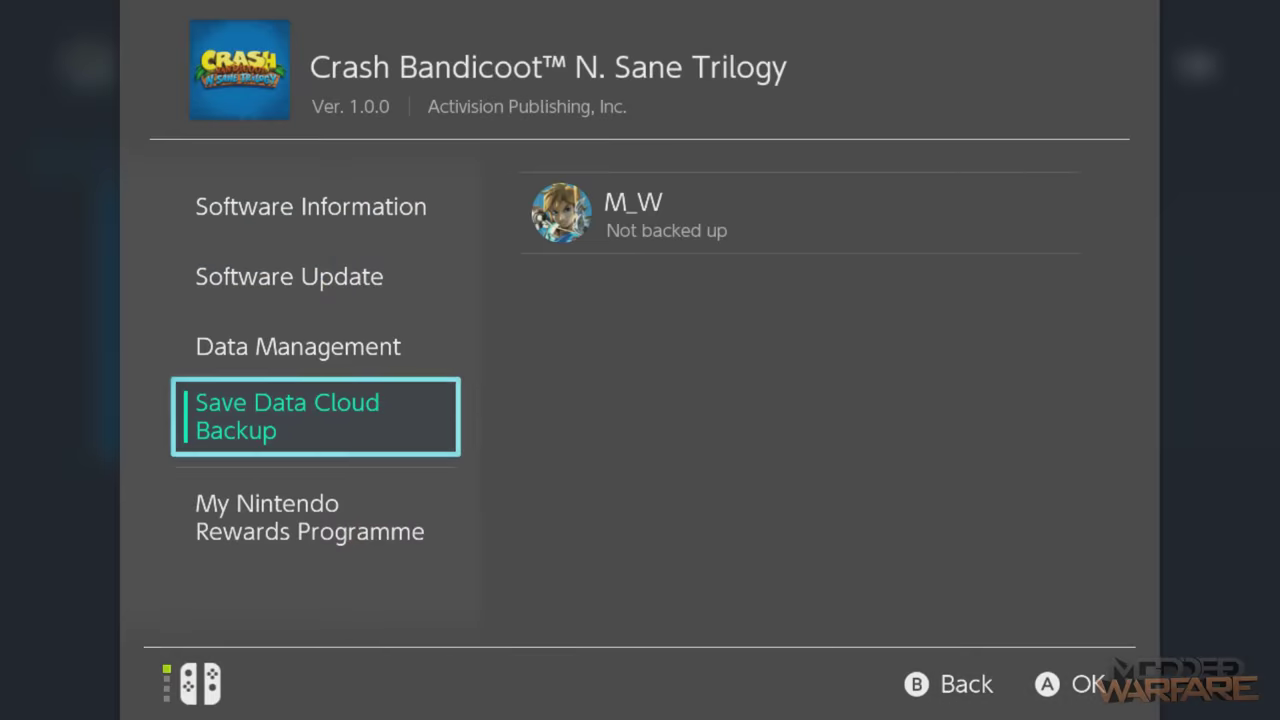
key(Up)
key(Right)
key(Down)
key(Return)
key(Return)
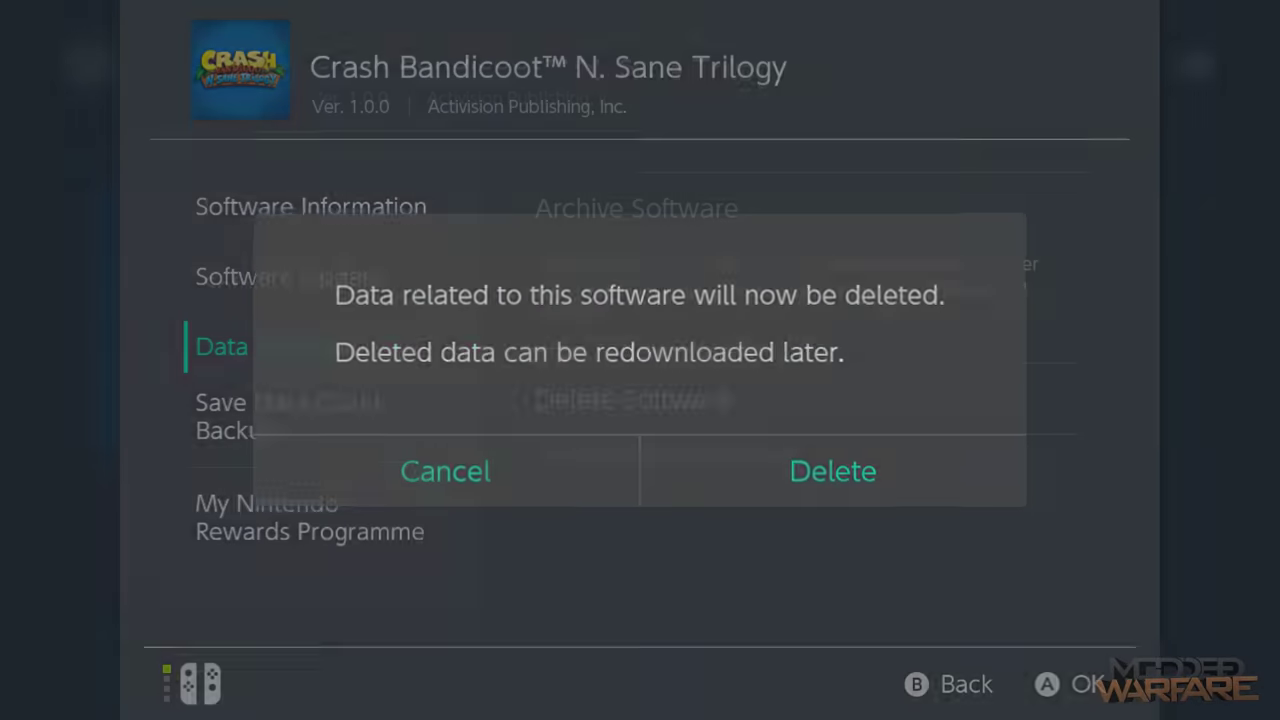
key(Return)
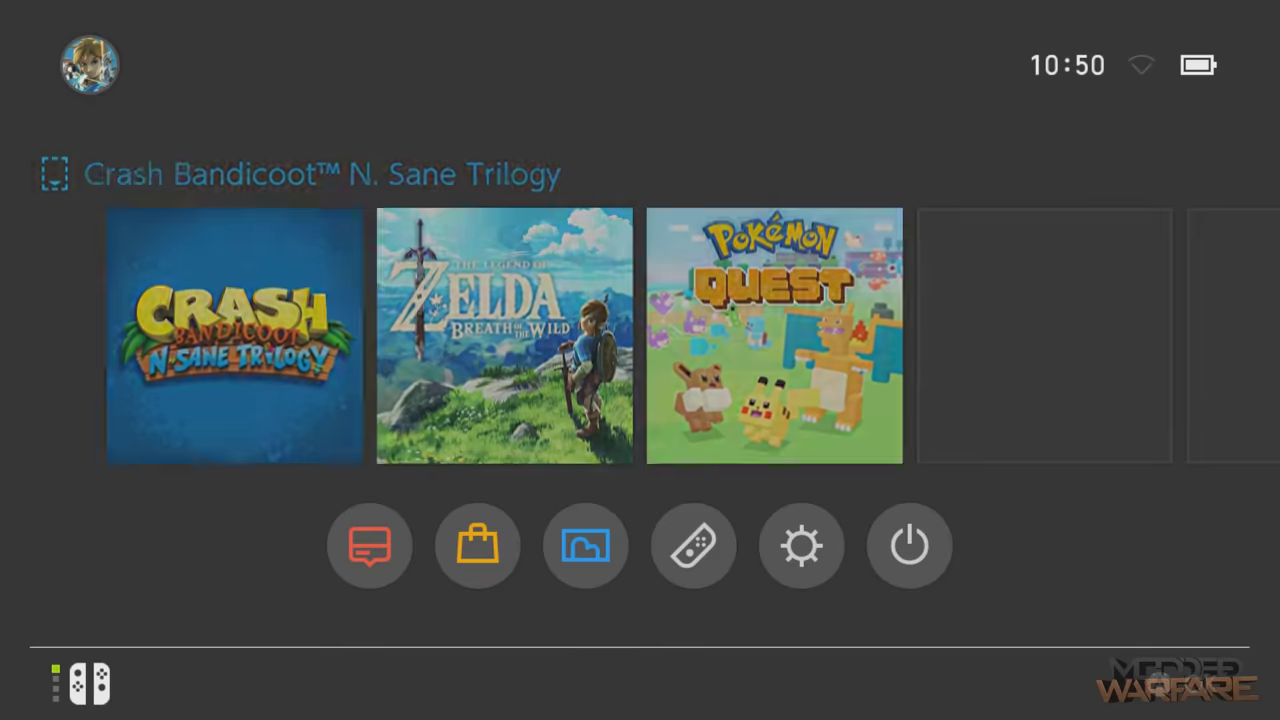
key(Right)
Step: Open the Album to reach the hbmenu homebrew launcher
key(Right)
key(Left)
key(Down)
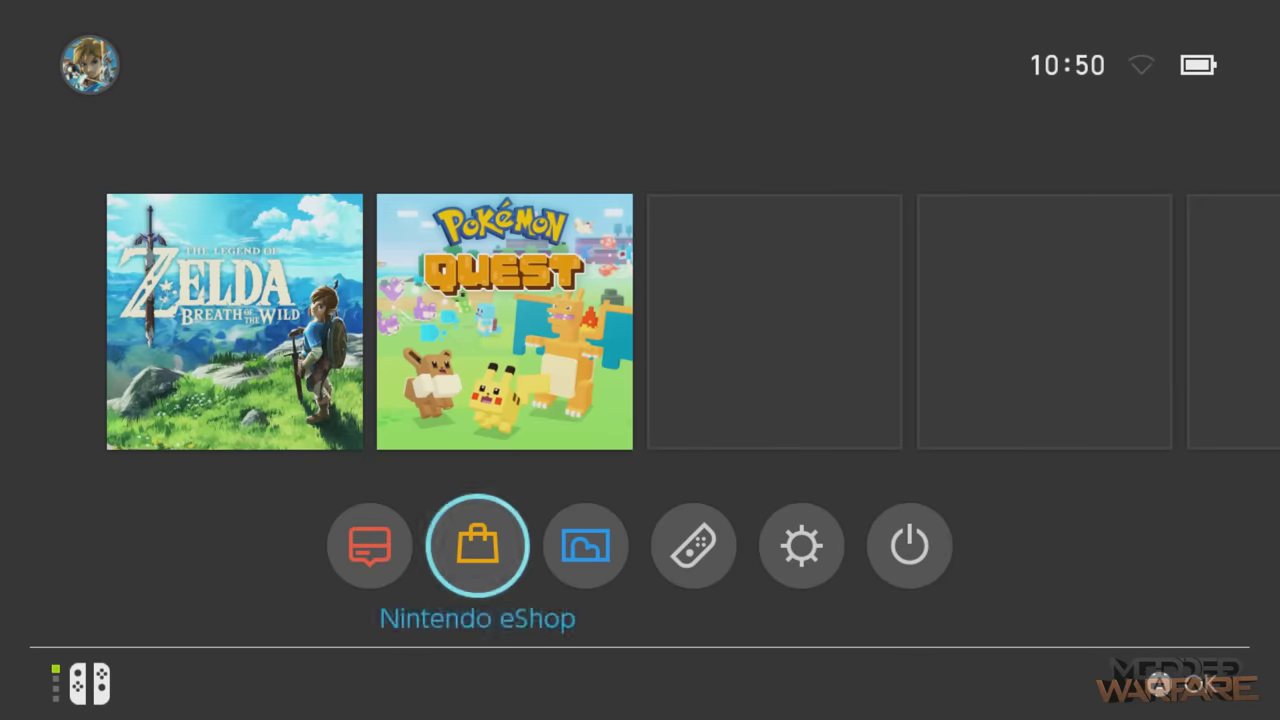
key(Right)
key(Return)
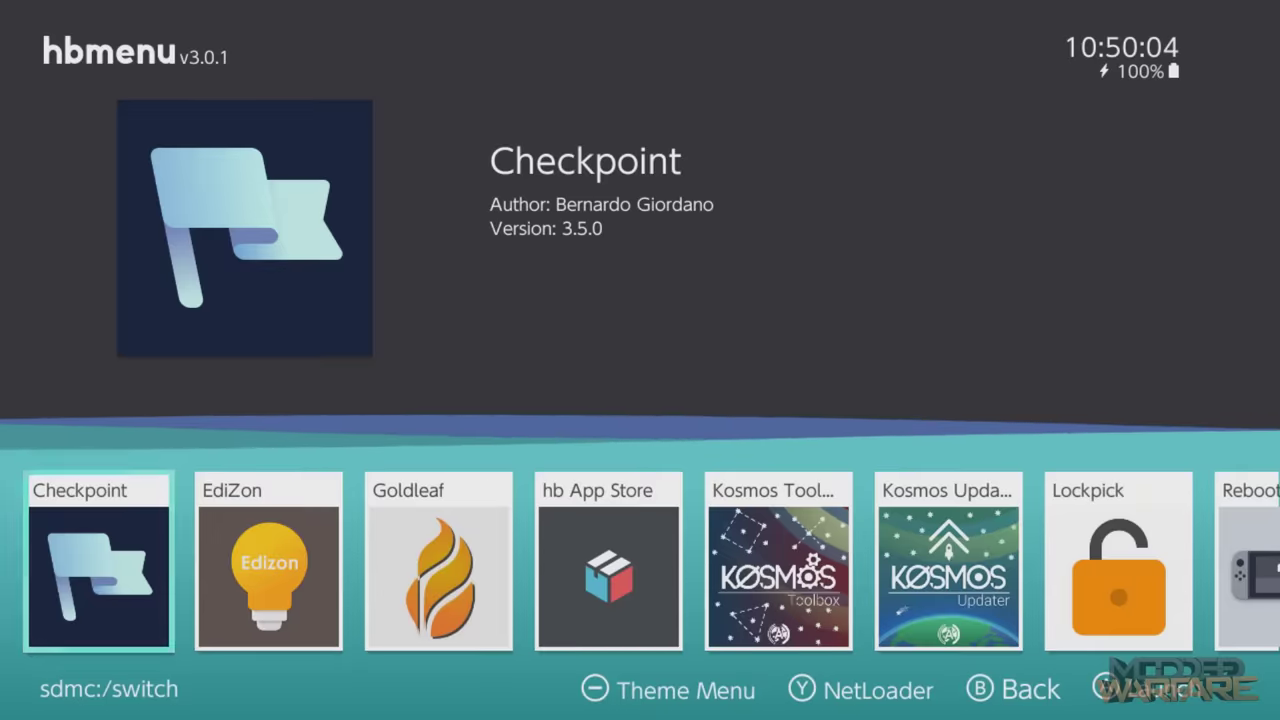
Step: Launch Tinfoil from hbmenu and dismiss the download thread error
key(Right)
key(Right)
key(Right)
key(Right)
key(Right)
key(Right)
key(Right)
key(Right)
key(Right)
key(Right)
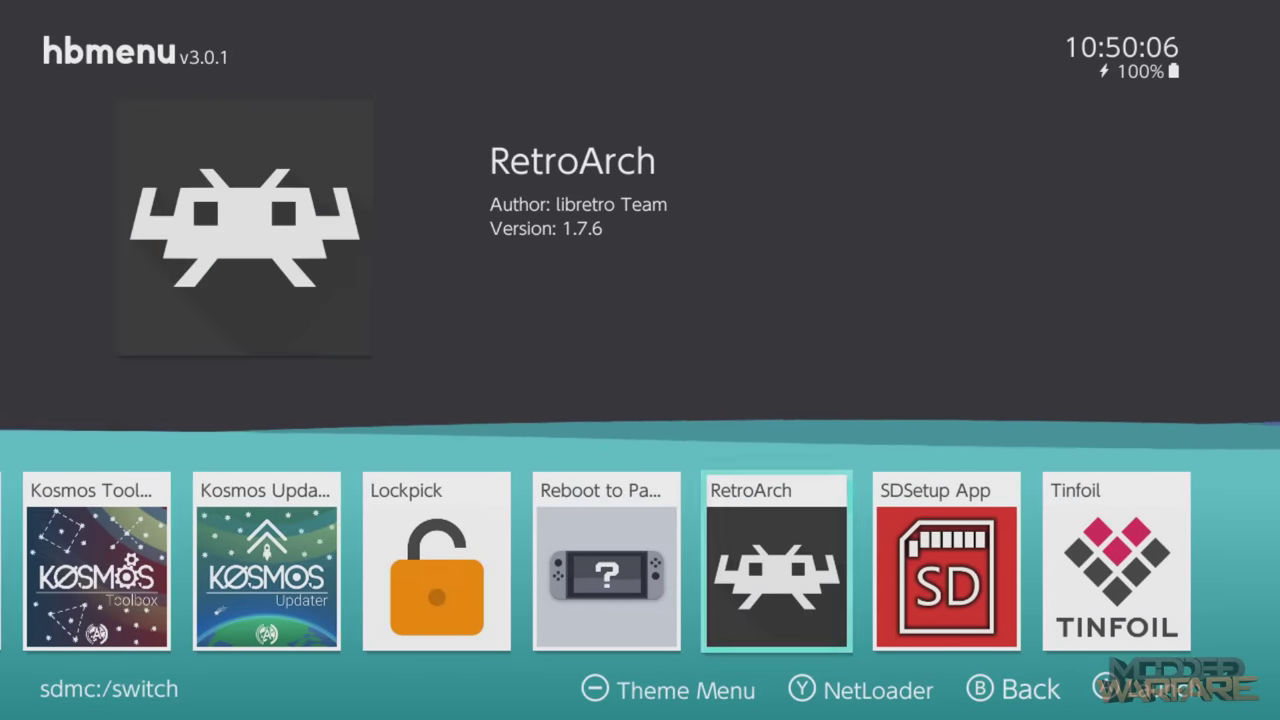
key(Return)
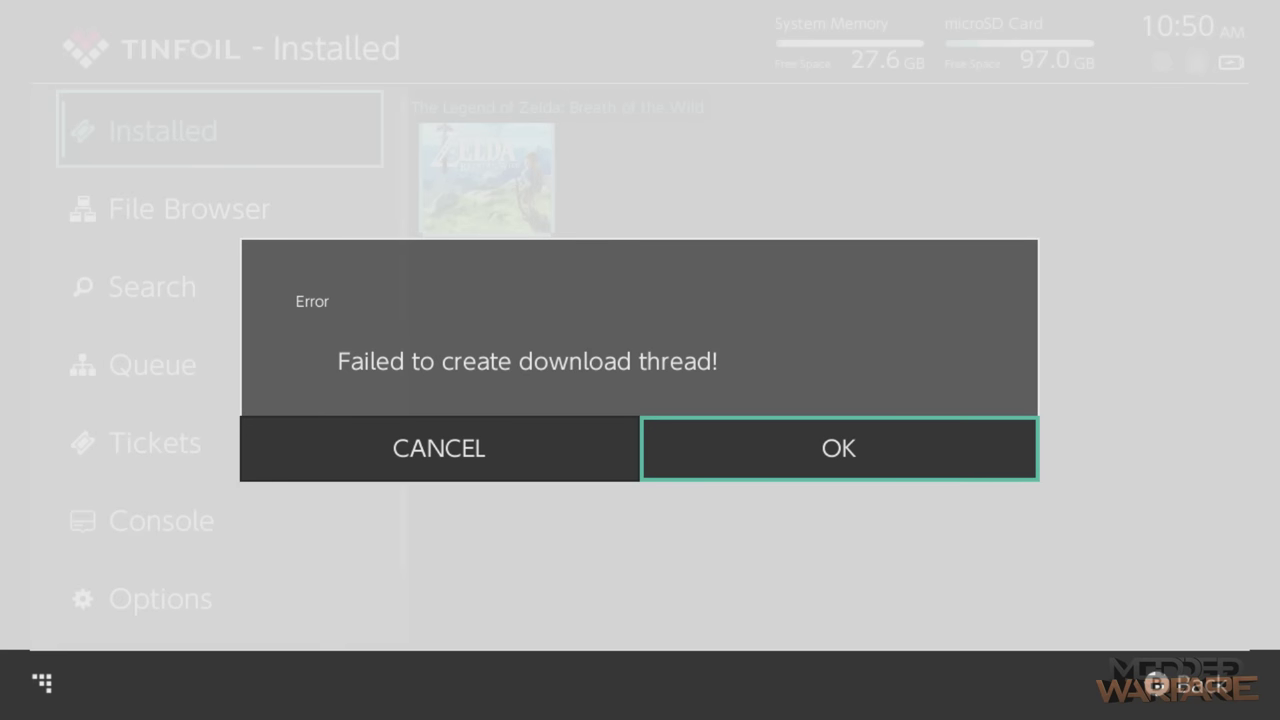
key(Return)
Step: Browse Tinfoil's File Browser to sdmc:/ and open the games folder
key(Down)
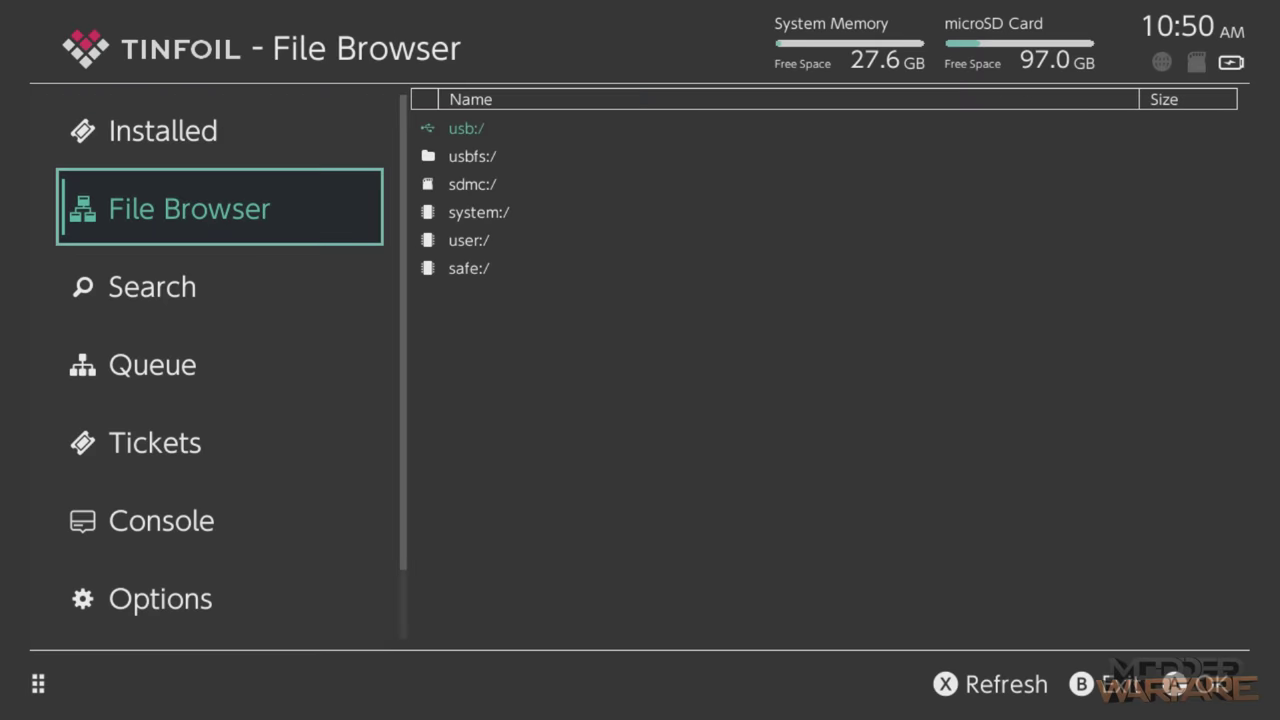
key(Down)
key(Up)
key(Return)
key(Down)
key(Down)
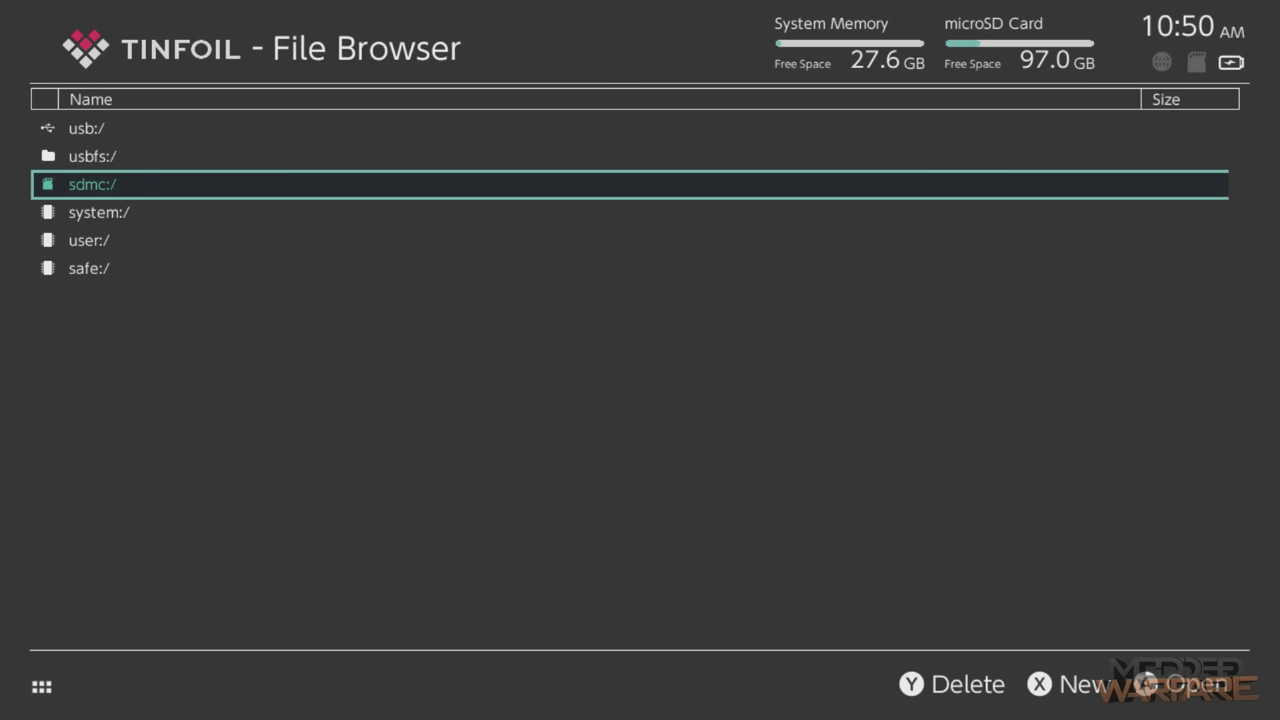
key(Return)
key(Down)
key(Down)
key(Down)
key(Down)
key(Down)
key(Down)
key(Down)
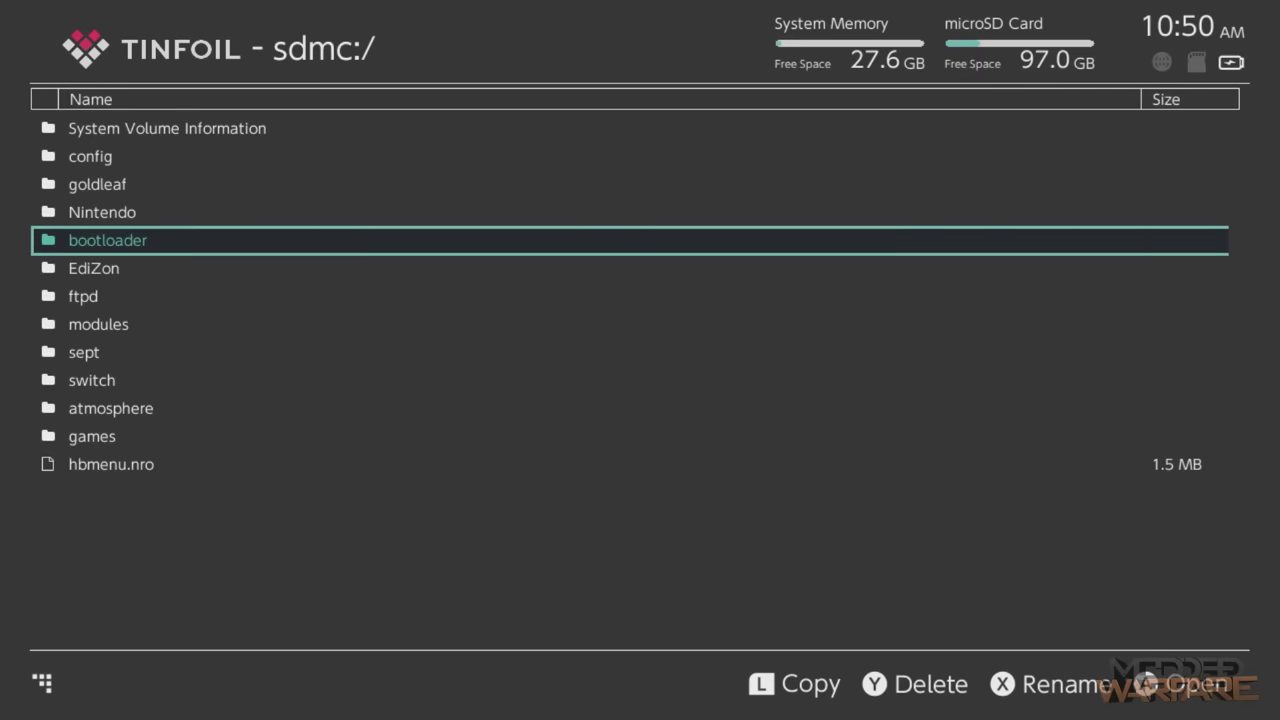
key(Down)
key(Down)
key(Down)
key(Down)
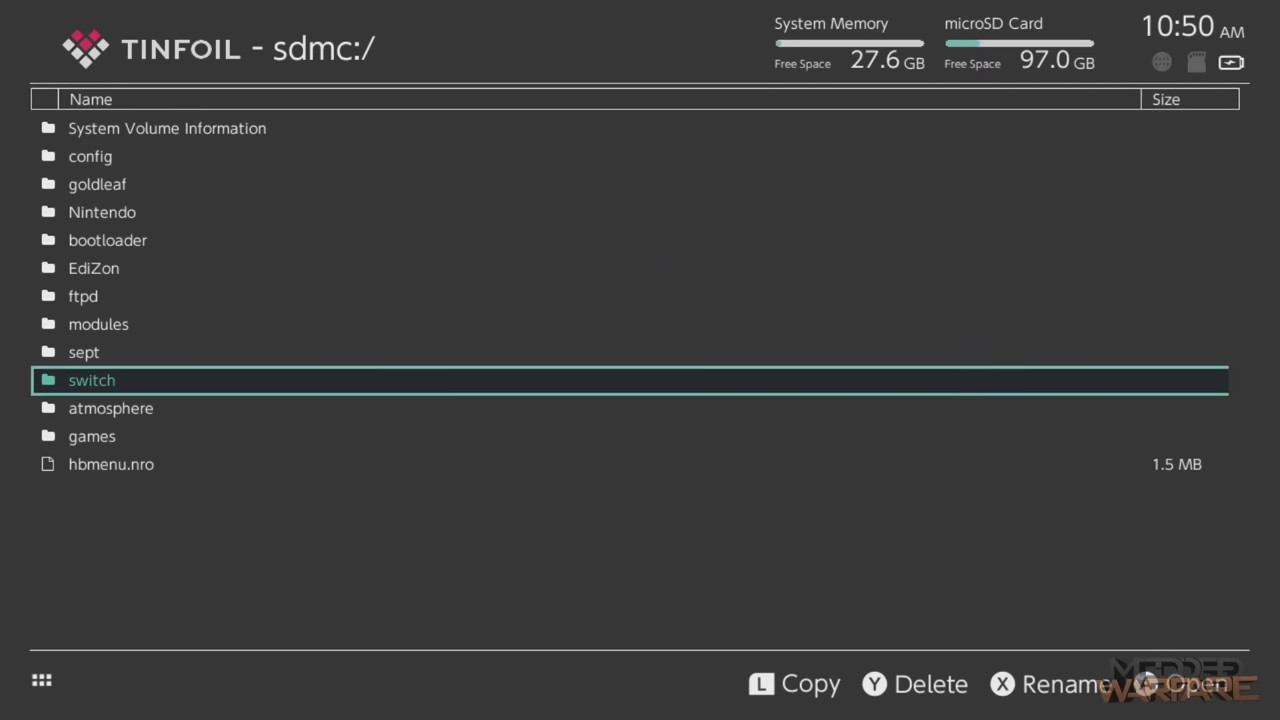
key(Return)
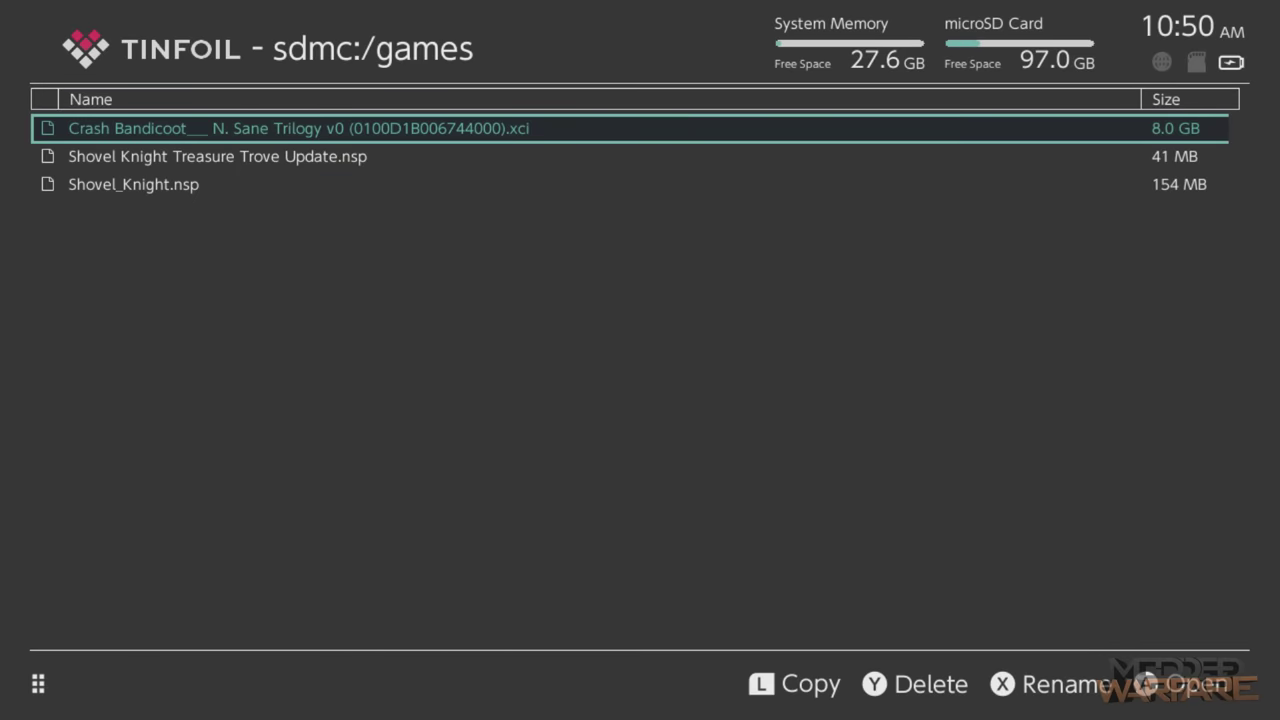
Step: Select the 8.0 GB Crash Bandicoot .xci to bring up its SD CARD install options
key(Return)
key(Down)
key(Down)
key(Down)
key(Down)
key(Down)
key(Down)
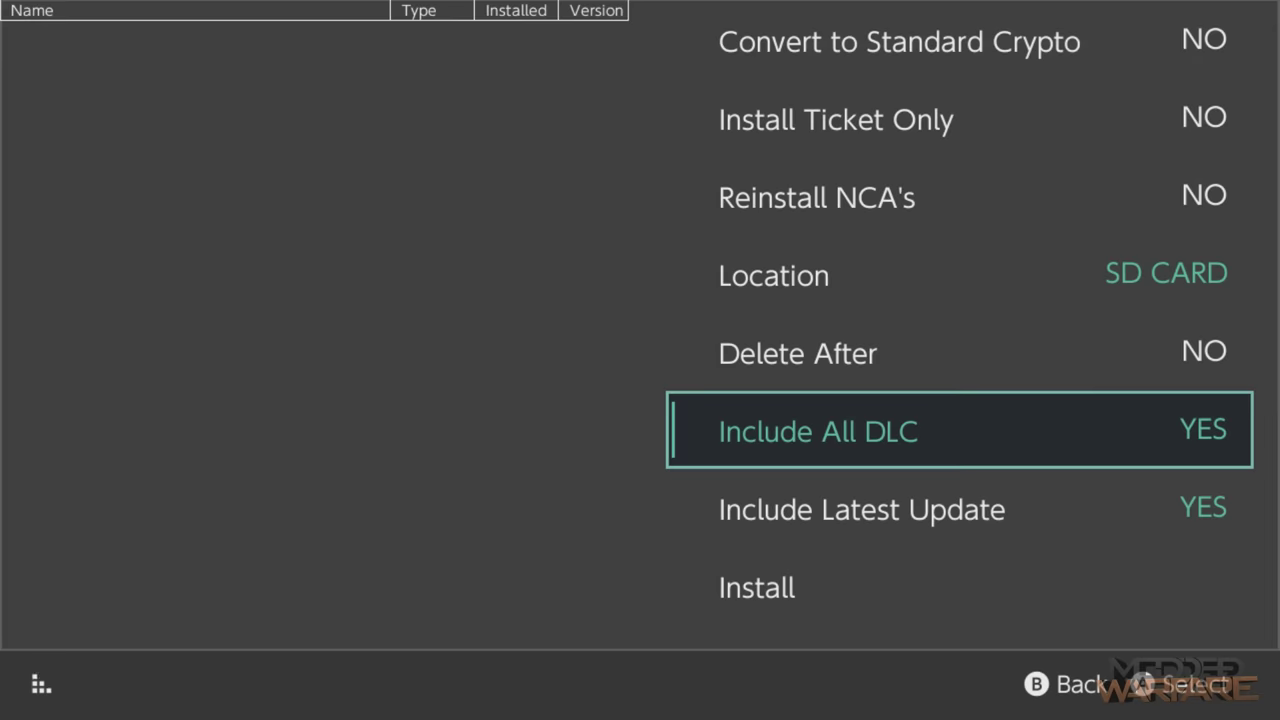
Step: Set Include All DLC and Include Latest Update to NO
key(Return)
key(Down)
key(Return)
key(Up)
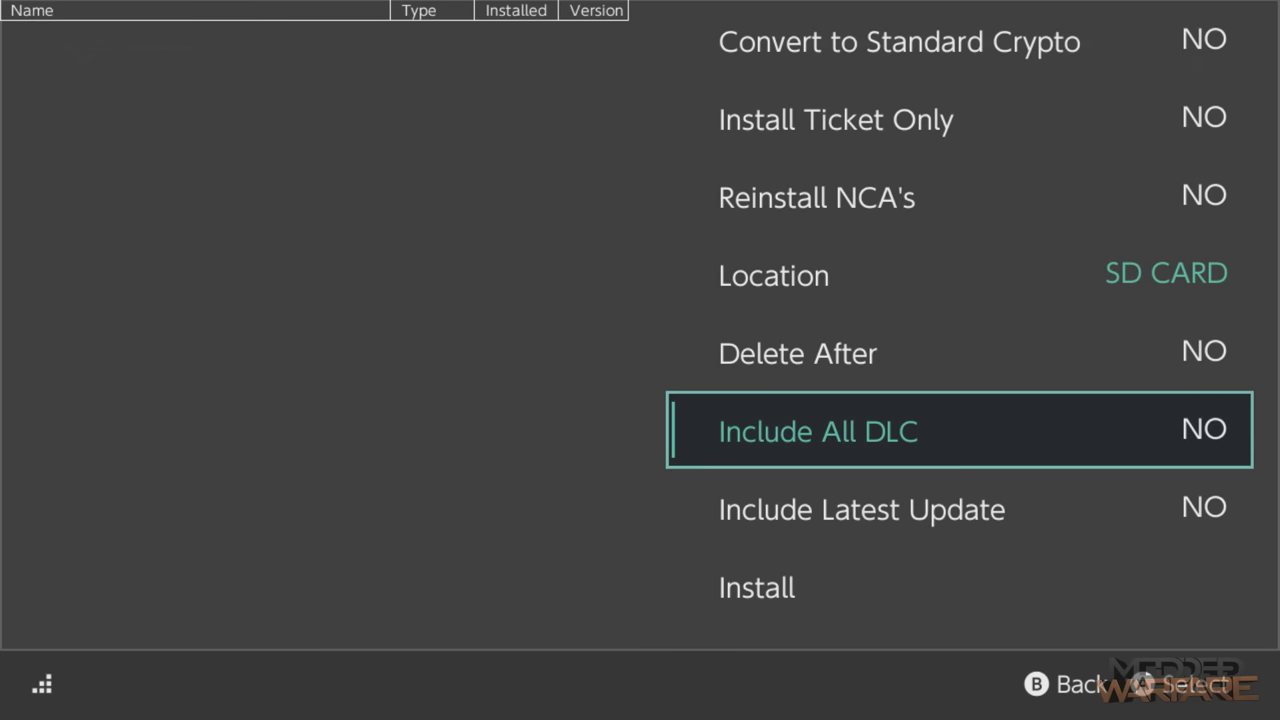
key(Down)
key(Down)
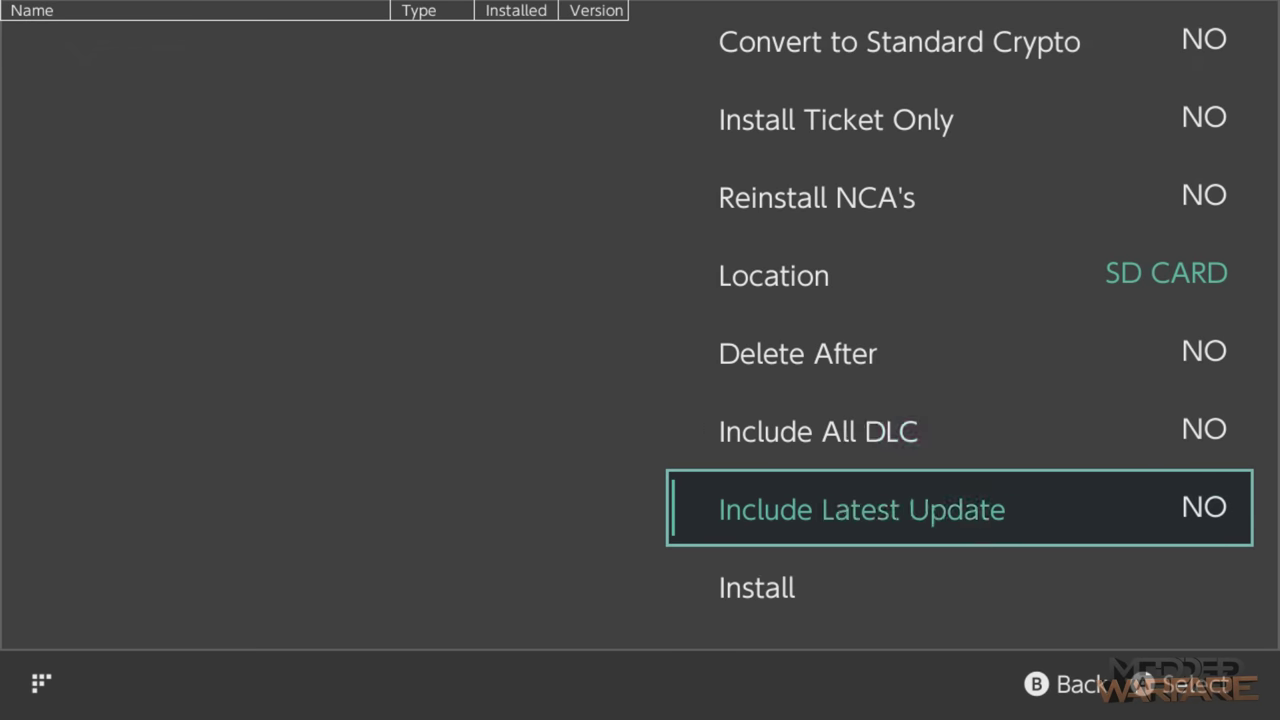
Step: Keep the install Location on SD CARD and move down to the Install action
key(Up)
key(Up)
key(Up)
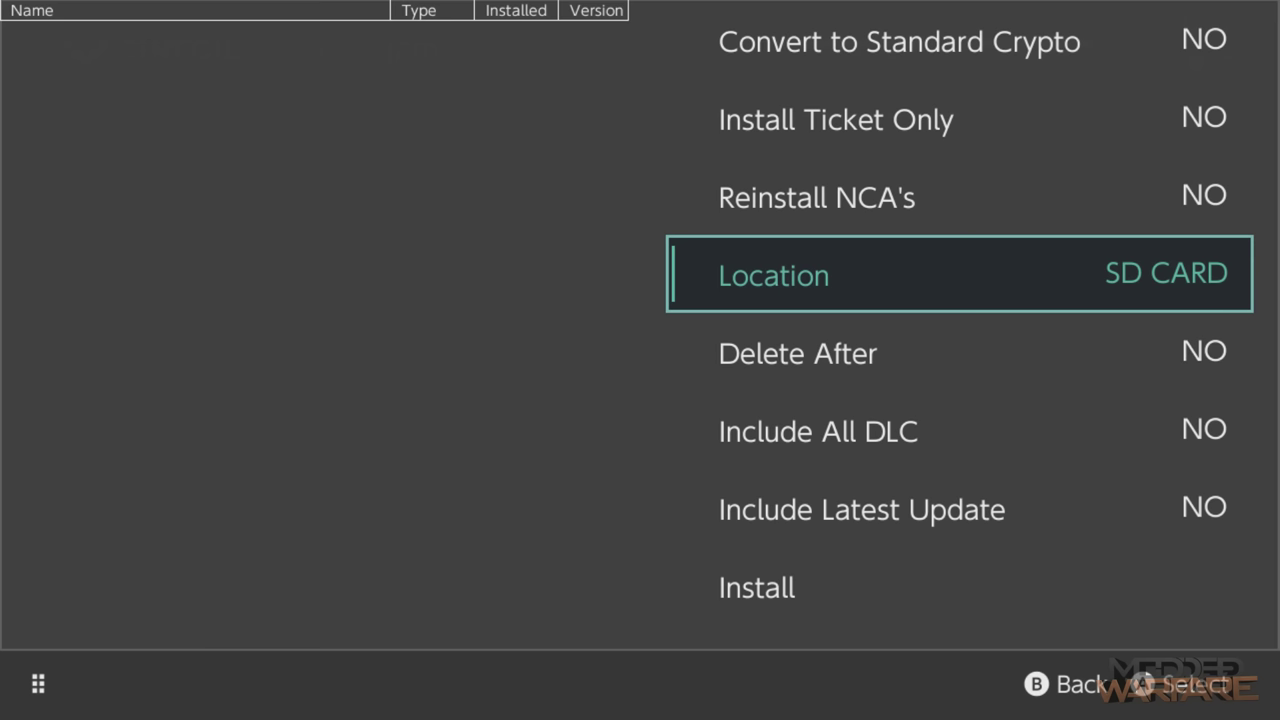
key(Return)
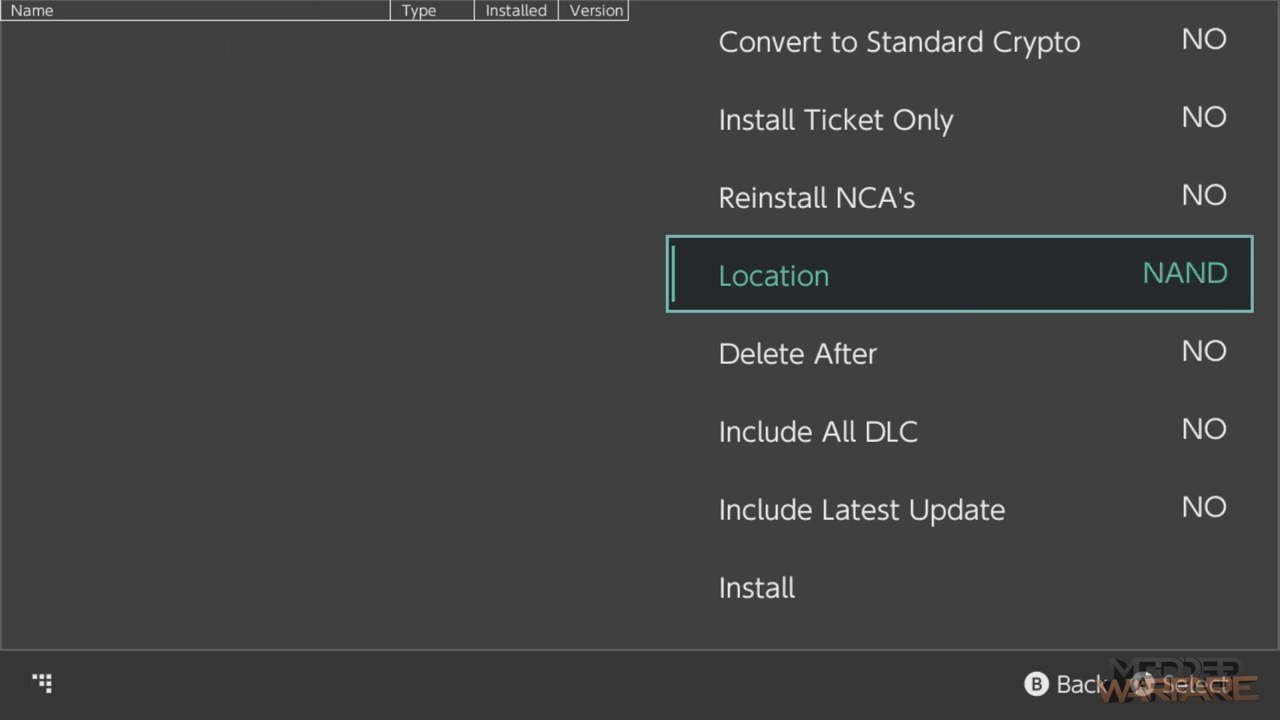
key(Down)
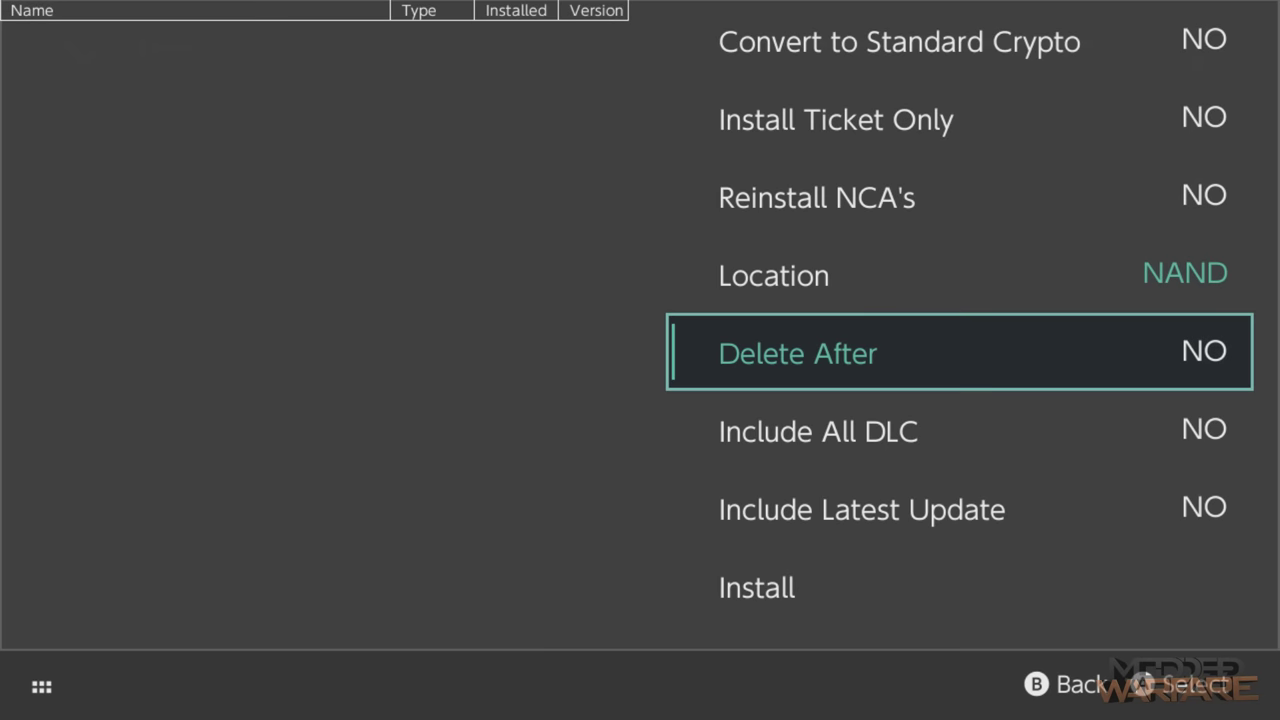
key(Up)
key(Return)
key(Down)
key(Down)
key(Down)
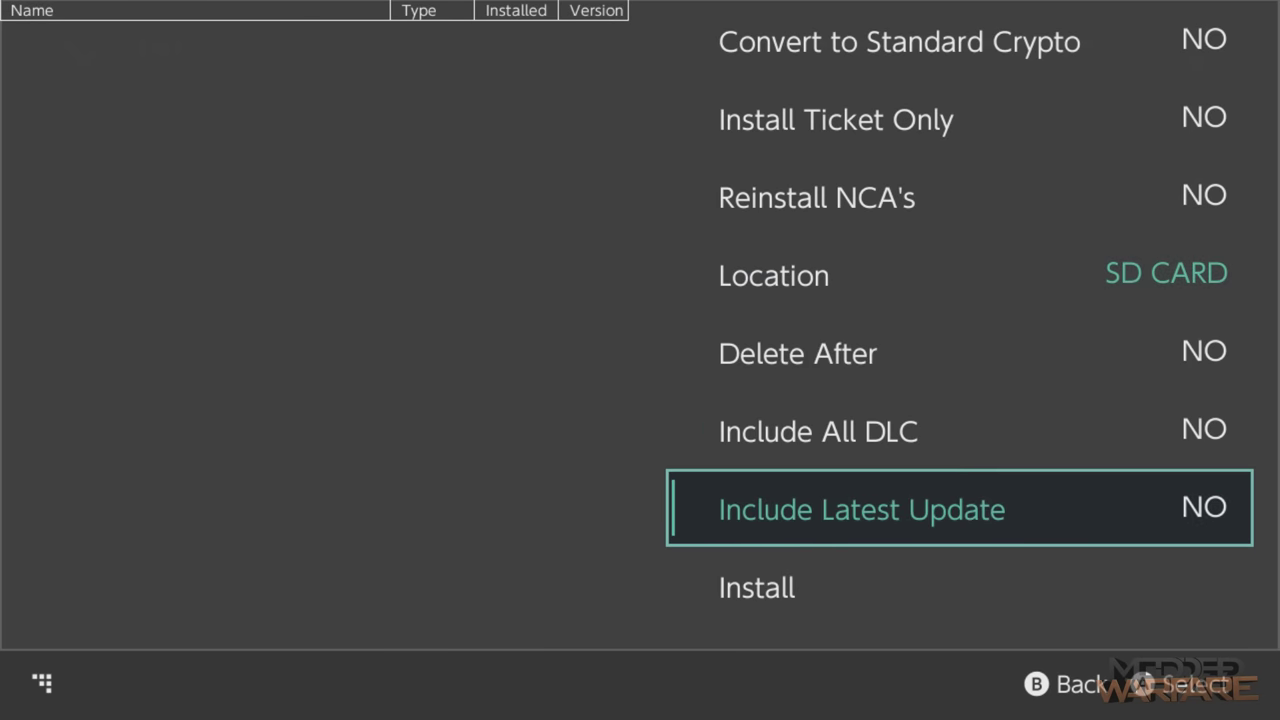
key(Down)
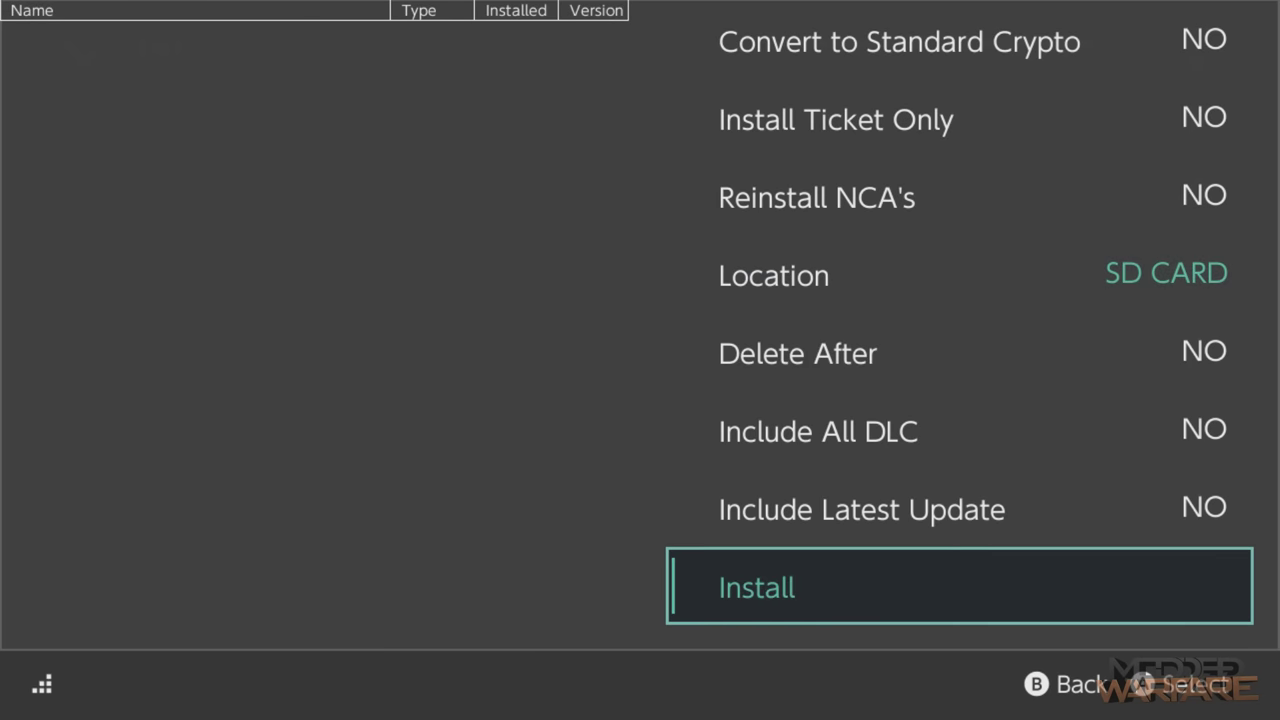